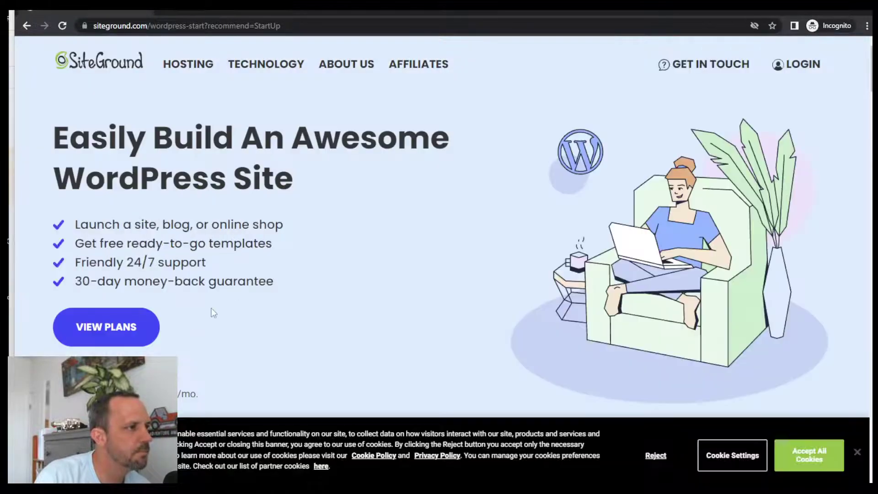
- Choose the StartUp hosting plan
{"action": "scroll", "coordinate": [415, 272], "scroll_direction": "down", "scroll_amount": 10}
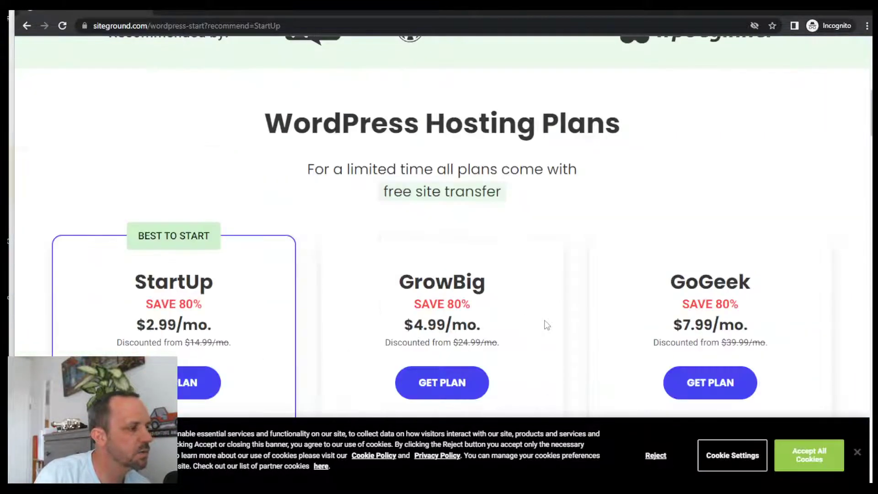
{"action": "scroll", "coordinate": [545, 324], "scroll_direction": "up", "scroll_amount": 9}
{"action": "scroll", "coordinate": [539, 314], "scroll_direction": "down", "scroll_amount": 12}
{"action": "scroll", "coordinate": [571, 314], "scroll_direction": "up", "scroll_amount": 5}
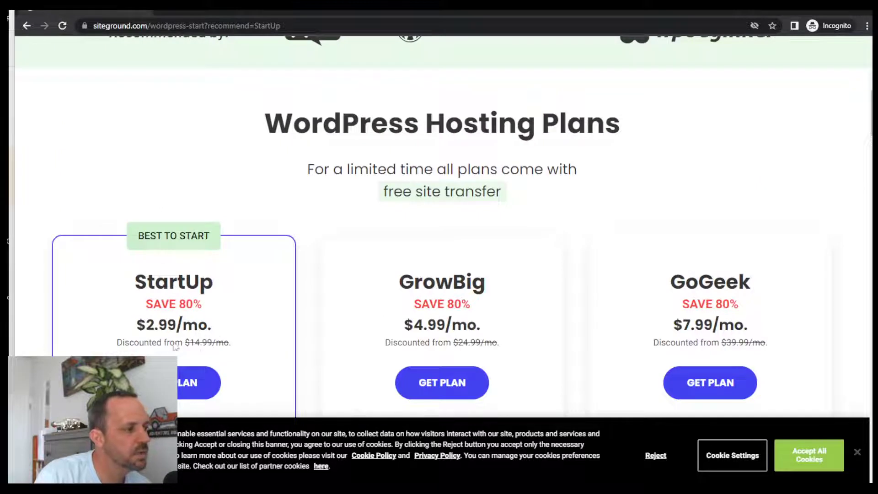
{"action": "scroll", "coordinate": [201, 324], "scroll_direction": "down", "scroll_amount": 3}
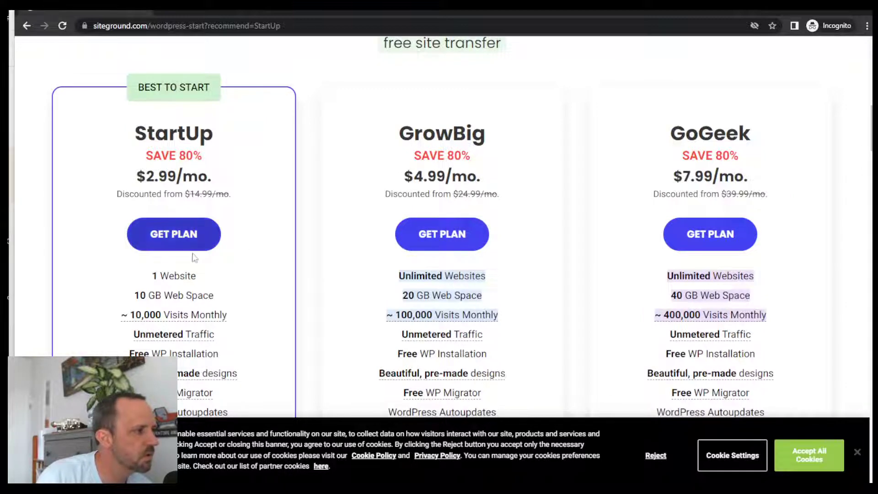
{"action": "left_click", "coordinate": [165, 242]}
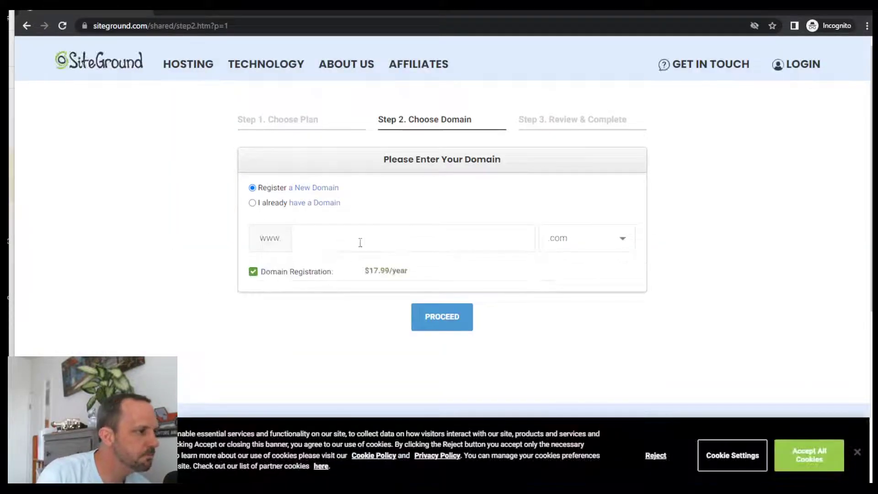
- Register the new domain 2343wergsadf.com and proceed to the review step
{"action": "left_click", "coordinate": [355, 238]}
{"action": "type", "text": "2343wergsadf"}
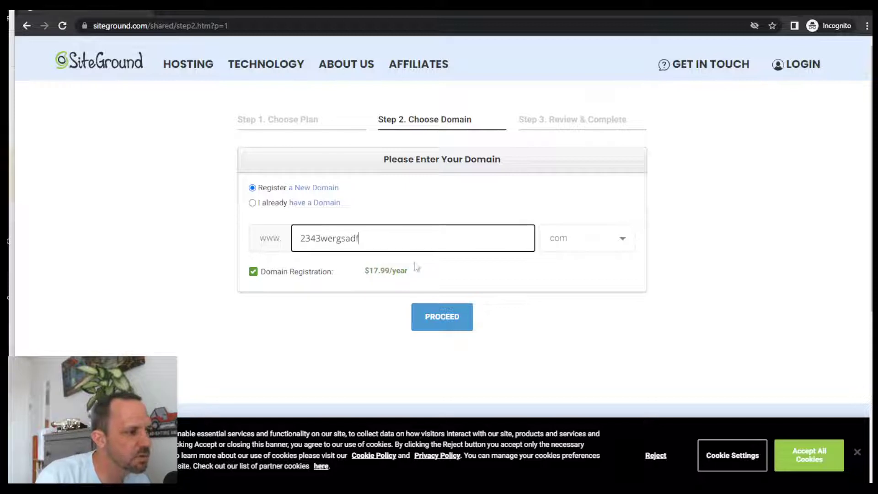
{"action": "left_click", "coordinate": [450, 325]}
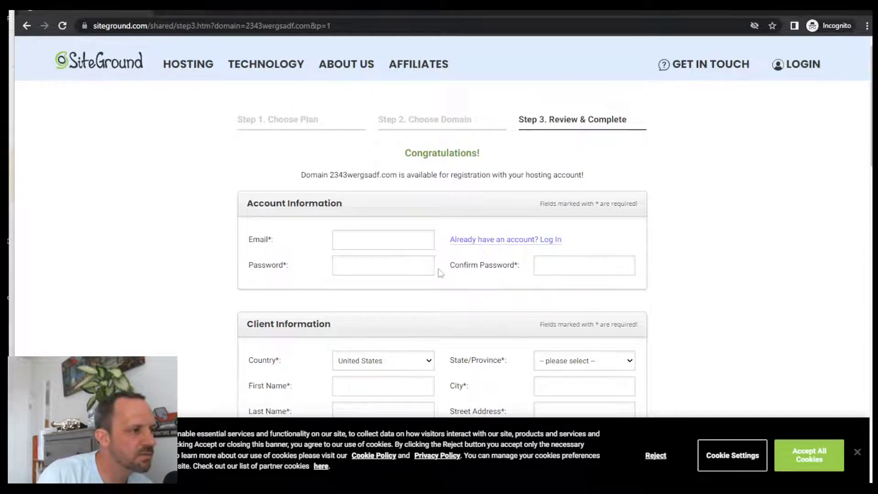
- Scroll through the account and client order form down to PAY NOW
{"action": "scroll", "coordinate": [607, 212], "scroll_direction": "down", "scroll_amount": 6}
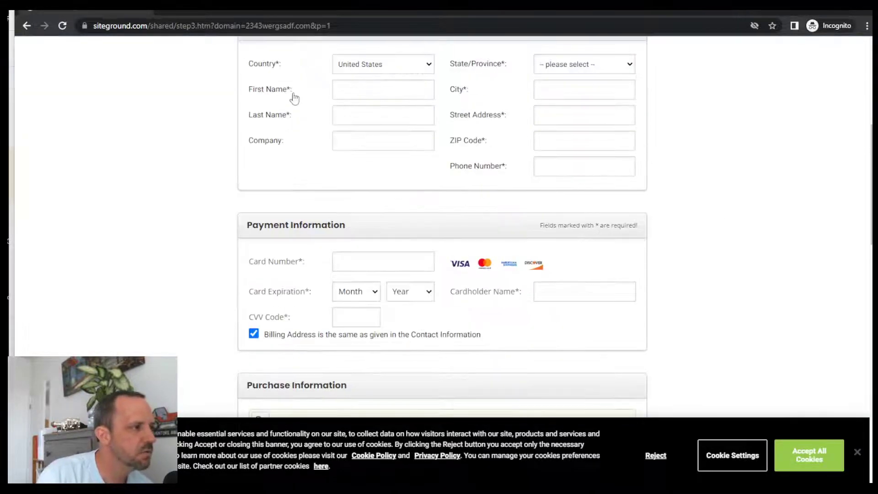
{"action": "scroll", "coordinate": [827, 289], "scroll_direction": "down", "scroll_amount": 6}
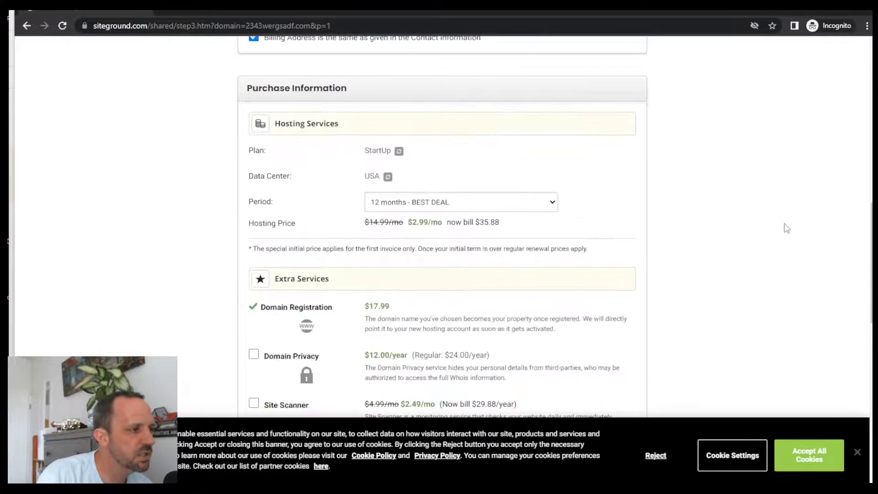
{"action": "scroll", "coordinate": [722, 236], "scroll_direction": "down", "scroll_amount": 3}
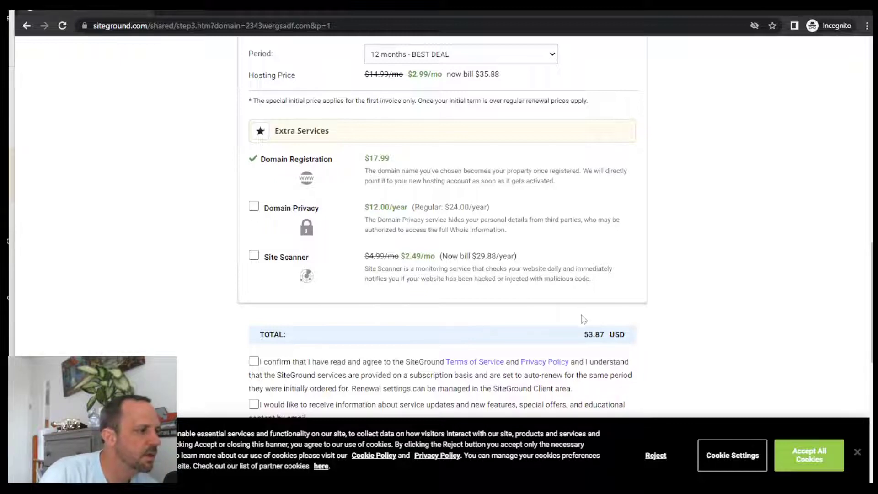
{"action": "scroll", "coordinate": [641, 314], "scroll_direction": "down", "scroll_amount": 5}
{"action": "scroll", "coordinate": [535, 280], "scroll_direction": "up", "scroll_amount": 5}
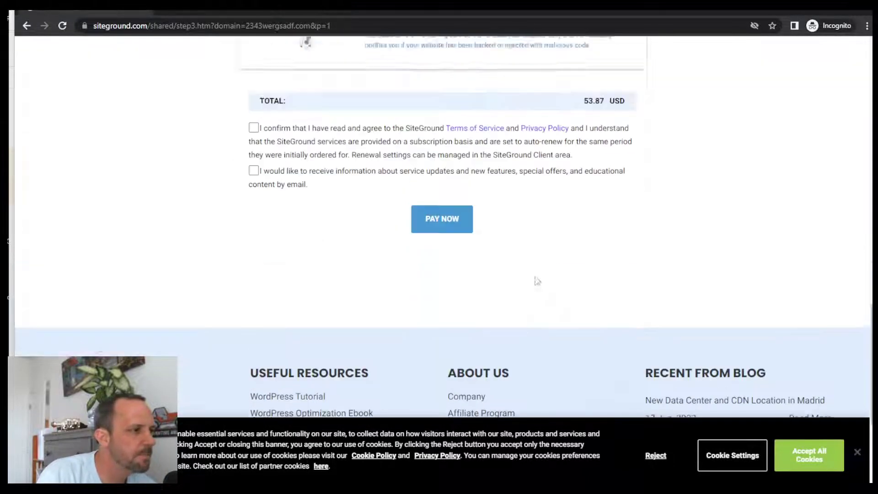
{"action": "scroll", "coordinate": [448, 355], "scroll_direction": "down", "scroll_amount": 5}
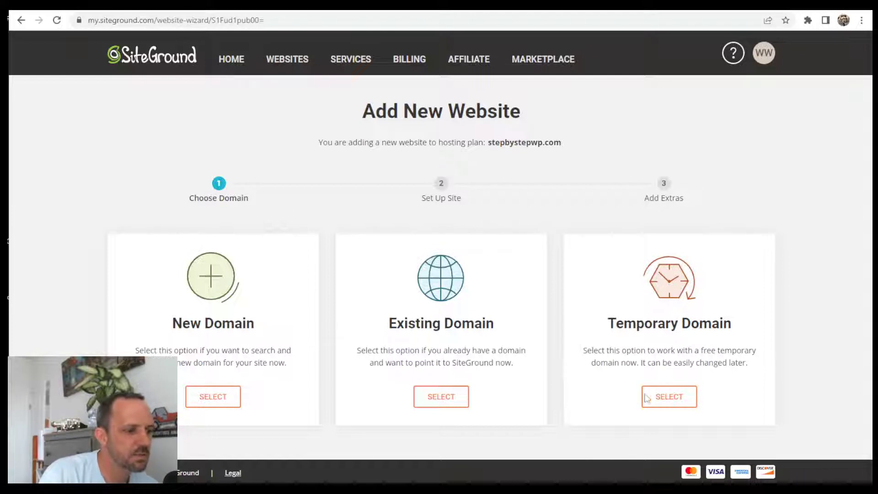
- Choose Temporary Domain, Start New Website and WordPress, then finish the site setup
{"action": "left_click", "coordinate": [674, 398]}
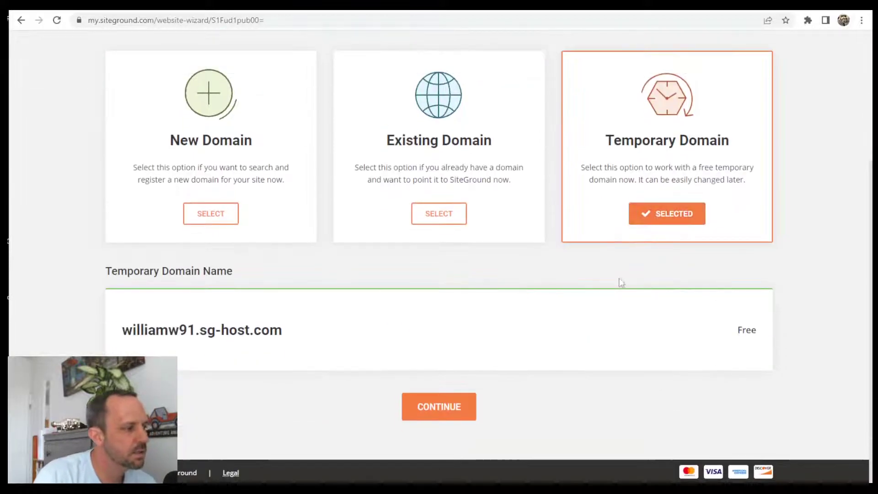
{"action": "left_click", "coordinate": [447, 408]}
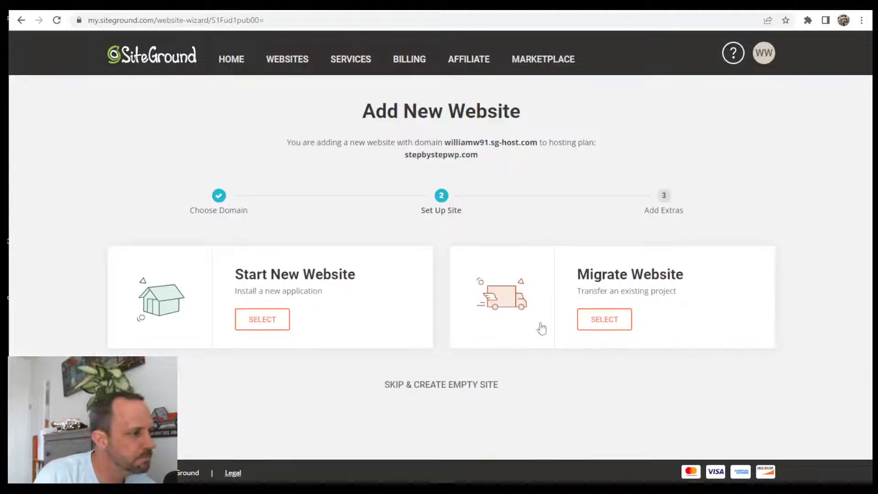
{"action": "left_click", "coordinate": [250, 320]}
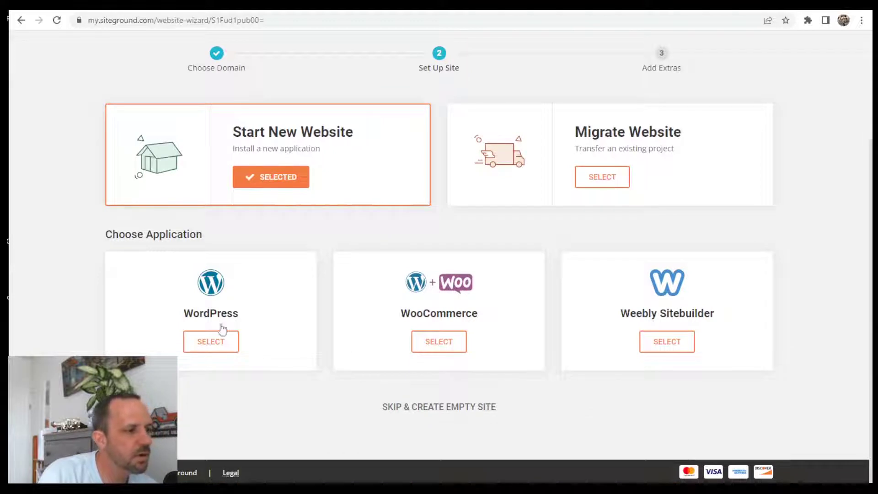
{"action": "left_click", "coordinate": [203, 343]}
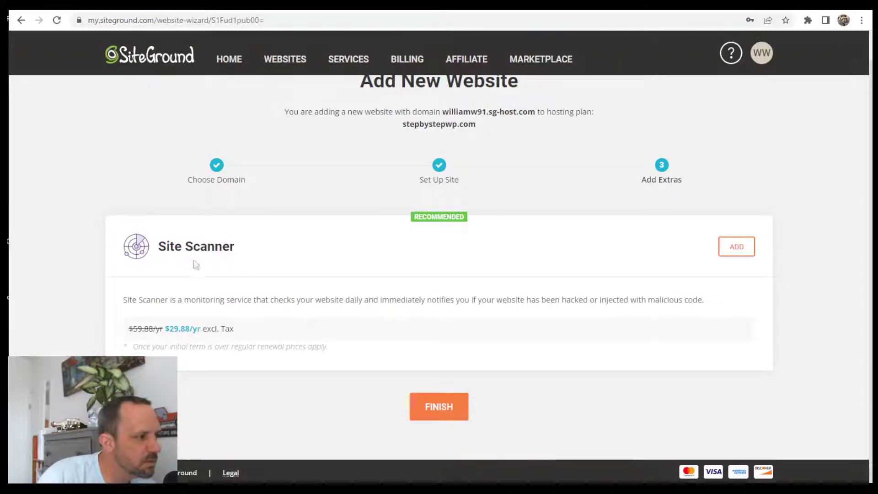
{"action": "left_click", "coordinate": [438, 405]}
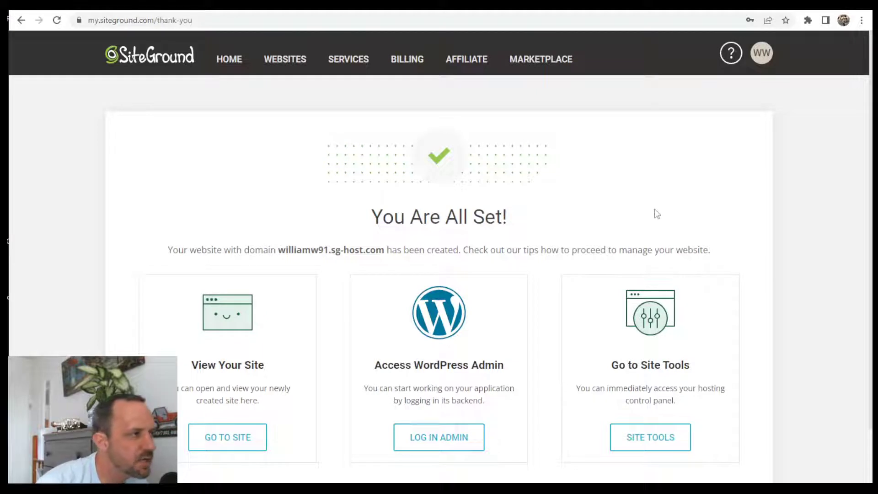
- Log in to the new sg-host.com site's WordPress admin from the Websites list
{"action": "left_click", "coordinate": [293, 67]}
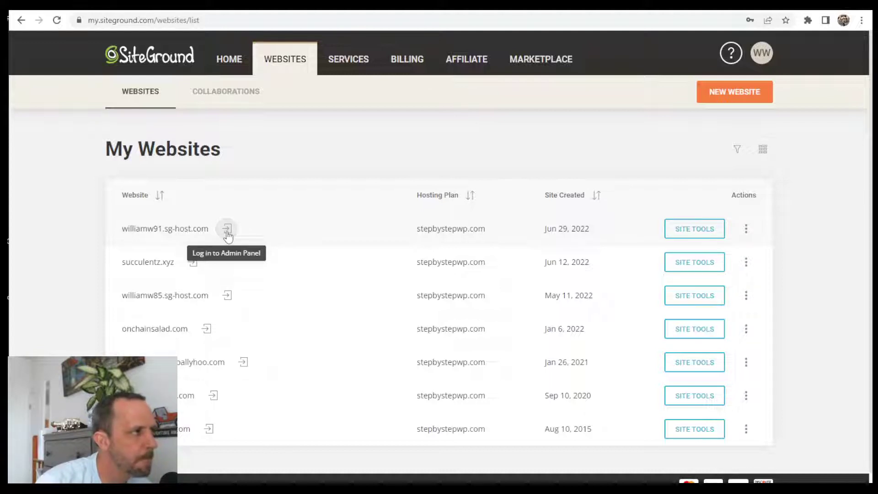
{"action": "left_click", "coordinate": [227, 234]}
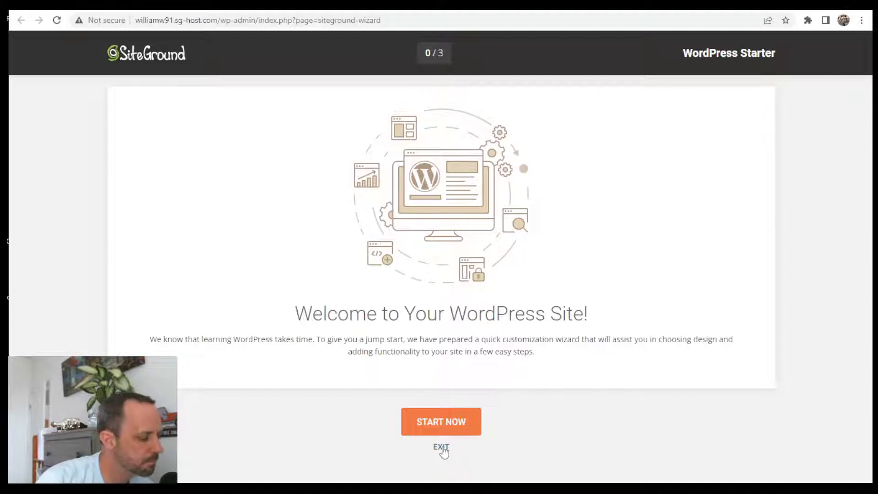
- Exit the WordPress Starter wizard and look over the admin Dashboard
{"action": "left_click", "coordinate": [441, 448]}
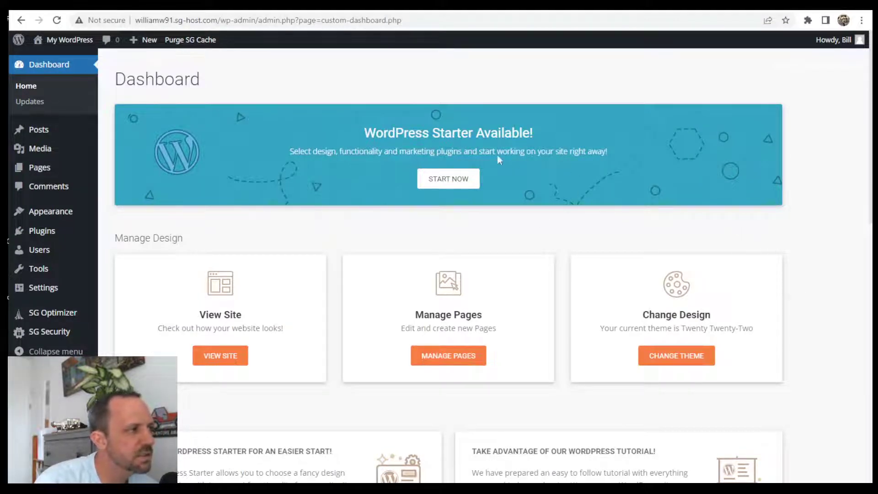
{"action": "scroll", "coordinate": [711, 256], "scroll_direction": "down", "scroll_amount": 15}
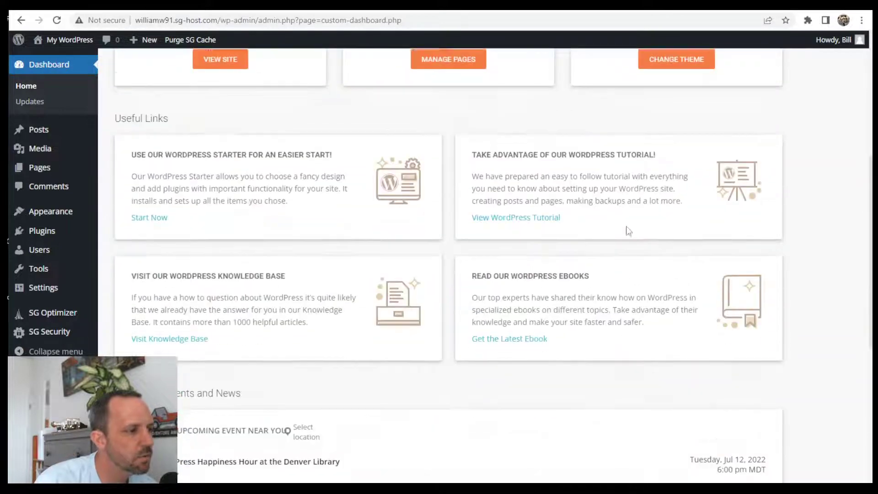
{"action": "scroll", "coordinate": [721, 255], "scroll_direction": "down", "scroll_amount": 1}
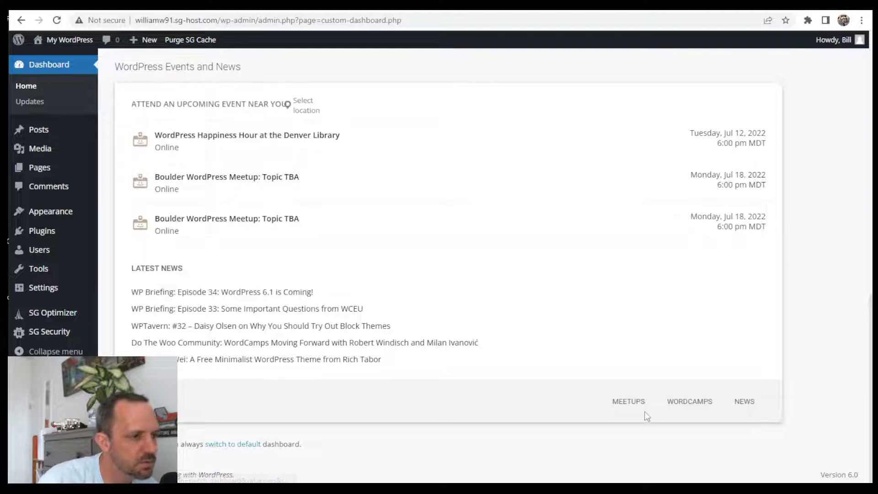
{"action": "scroll", "coordinate": [819, 328], "scroll_direction": "up", "scroll_amount": 15}
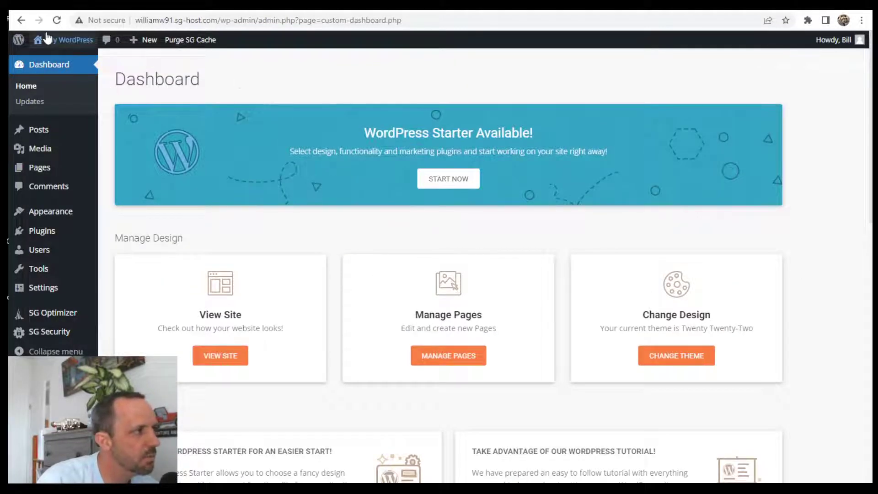
- View the site's public homepage
{"action": "mouse_move", "coordinate": [69, 40]}
{"action": "left_click", "coordinate": [48, 64]}
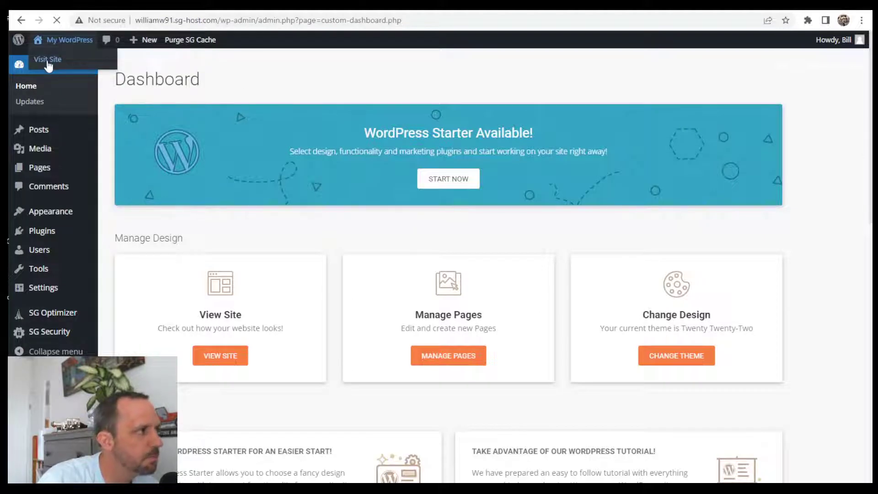
{"action": "scroll", "coordinate": [573, 285], "scroll_direction": "down", "scroll_amount": 1}
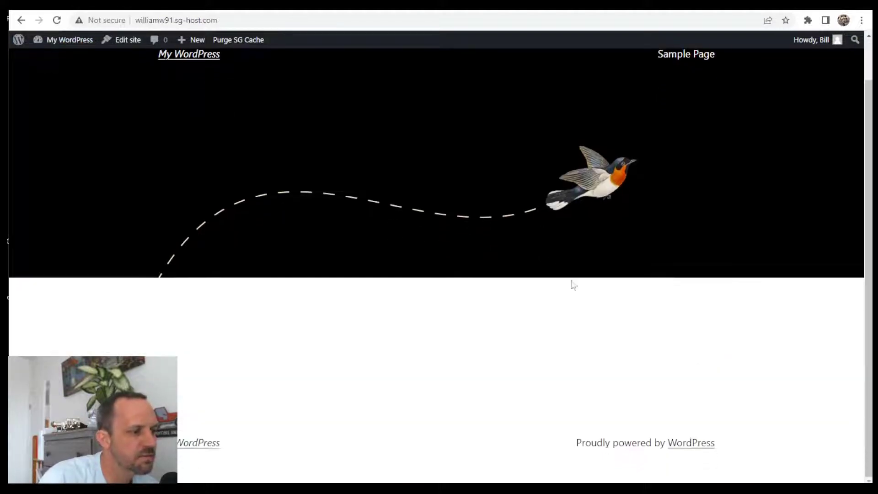
{"action": "scroll", "coordinate": [539, 345], "scroll_direction": "up", "scroll_amount": 1}
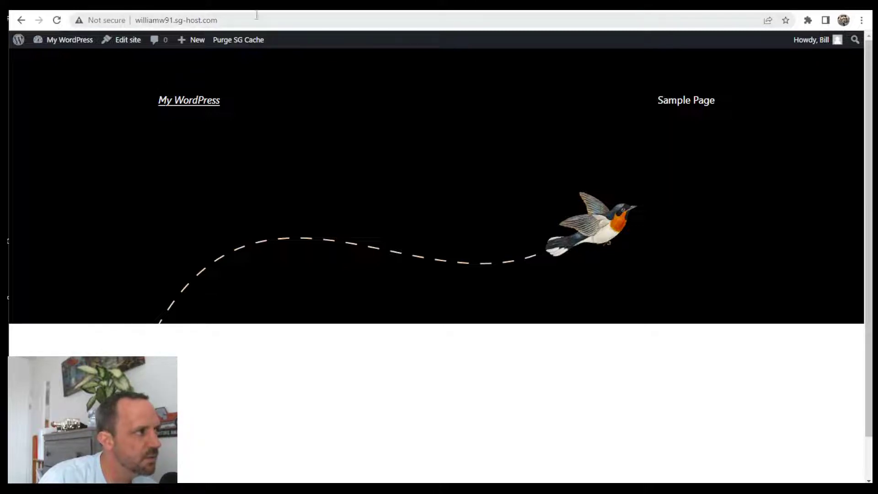
- Load the site root from the address bar, then go to the admin Dashboard
{"action": "left_click", "coordinate": [171, 23]}
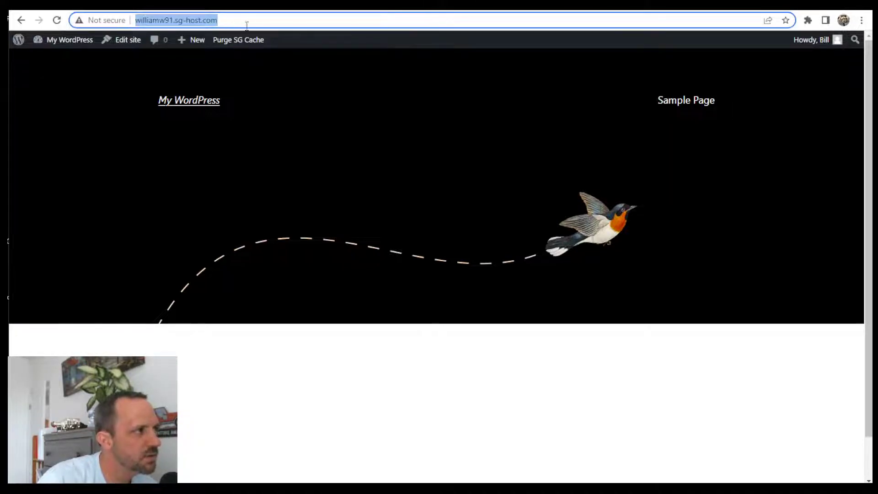
{"action": "left_click", "coordinate": [244, 25]}
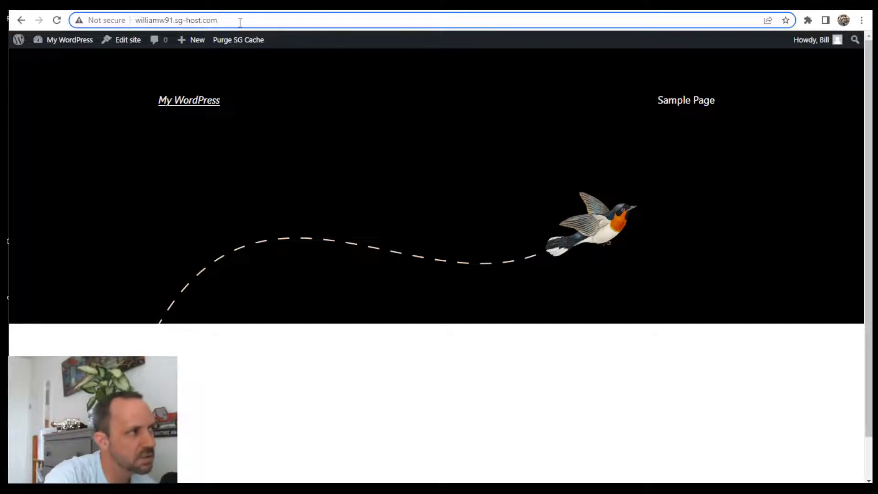
{"action": "type", "text": "/wp-"}
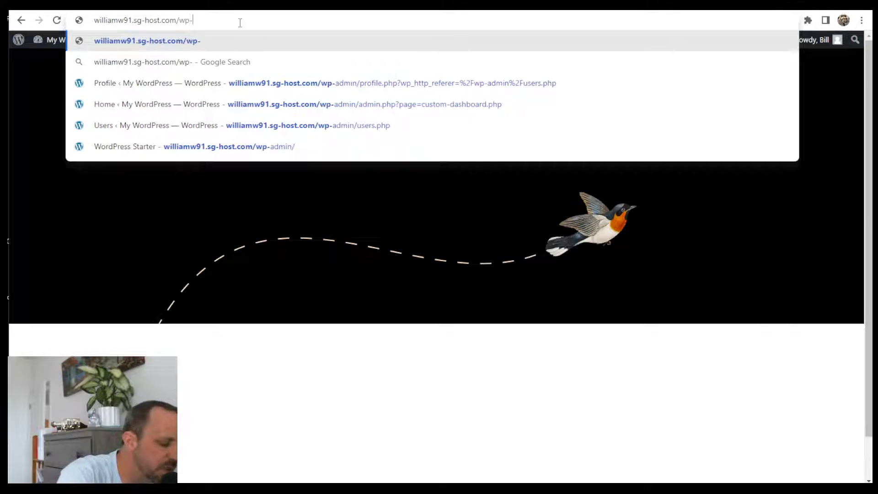
{"action": "type", "text": "login"}
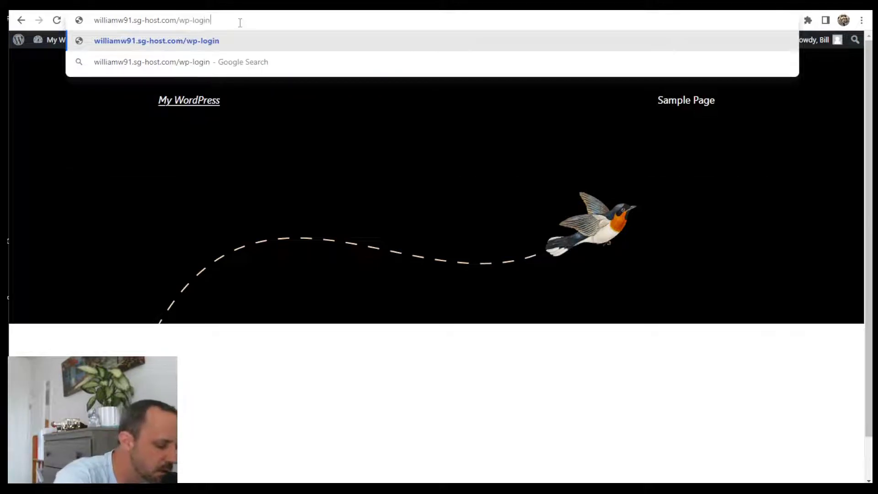
{"action": "type", "text": ".php"}
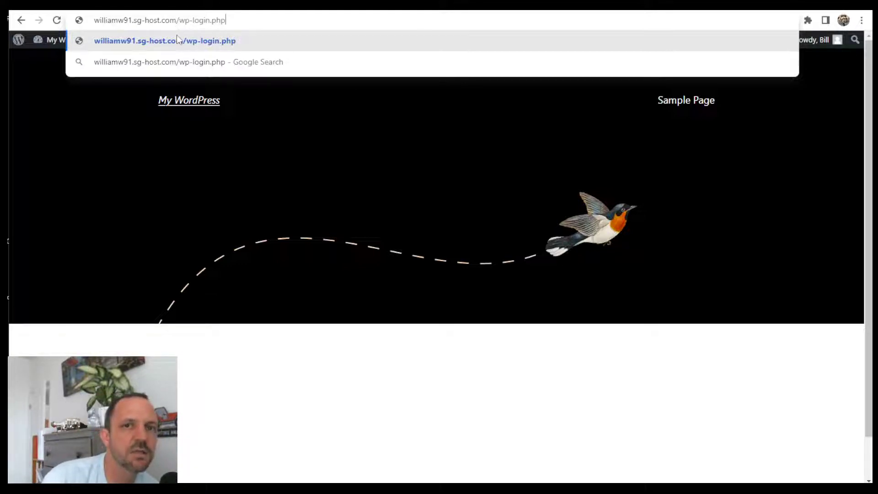
{"action": "key", "text": "BackSpace"}
{"action": "key", "text": "BackSpace"}
{"action": "key", "text": "BackSpace"}
{"action": "key", "text": "BackSpace"}
{"action": "key", "text": "BackSpace"}
{"action": "key", "text": "BackSpace"}
{"action": "key", "text": "BackSpace"}
{"action": "key", "text": "BackSpace"}
{"action": "key", "text": "BackSpace"}
{"action": "key", "text": "BackSpace"}
{"action": "key", "text": "BackSpace"}
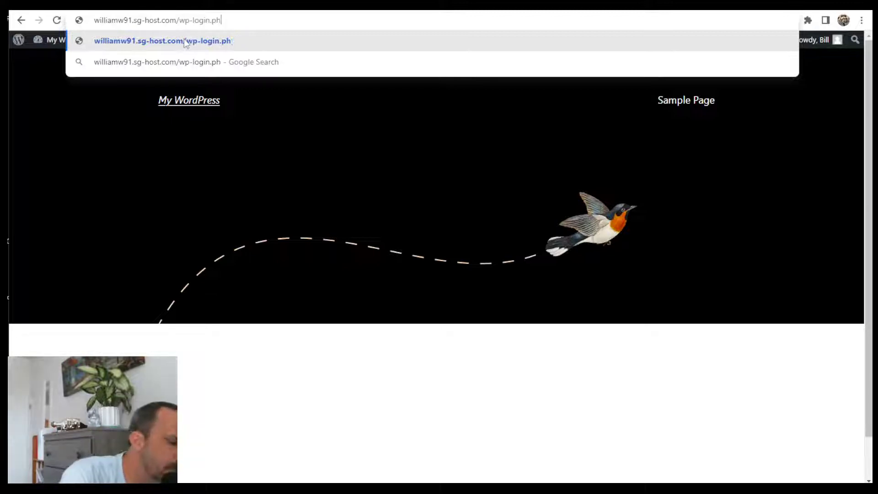
{"action": "key", "text": "BackSpace"}
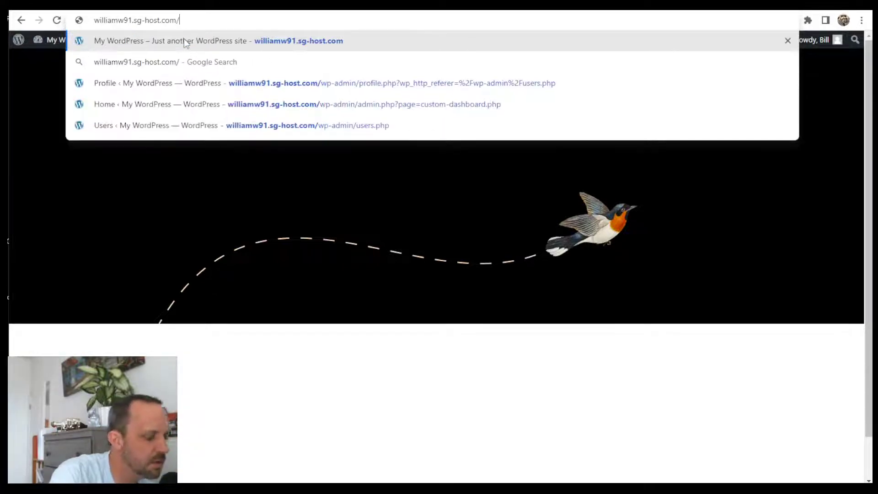
{"action": "key", "text": "Return"}
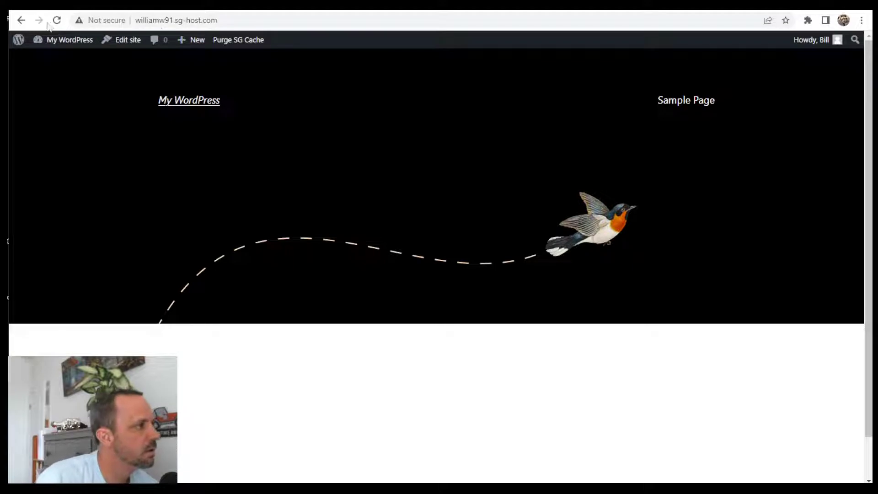
{"action": "left_click", "coordinate": [59, 53]}
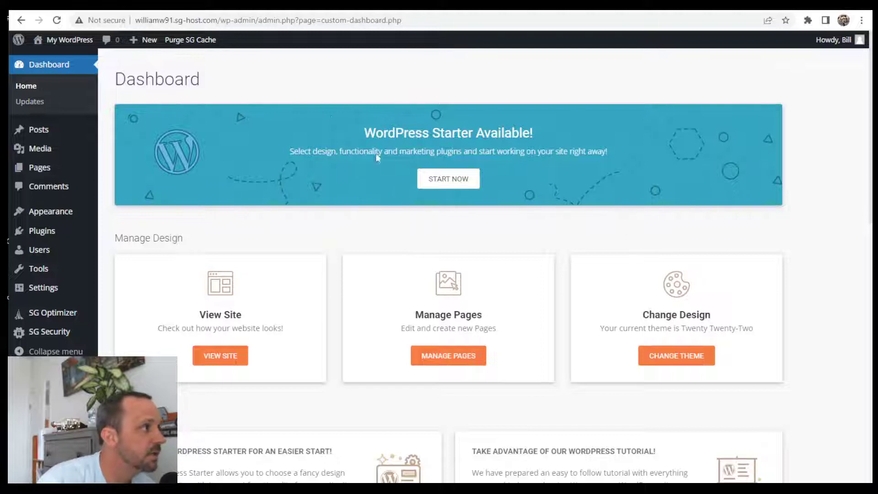
- Open Security > SSL Manager in Site Tools for the sg-host.com site
{"action": "left_click", "coordinate": [118, 5]}
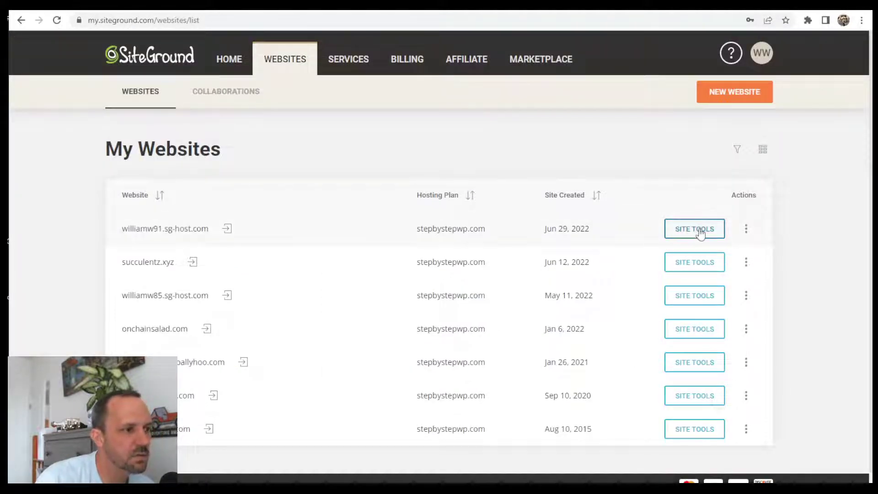
{"action": "left_click", "coordinate": [700, 232]}
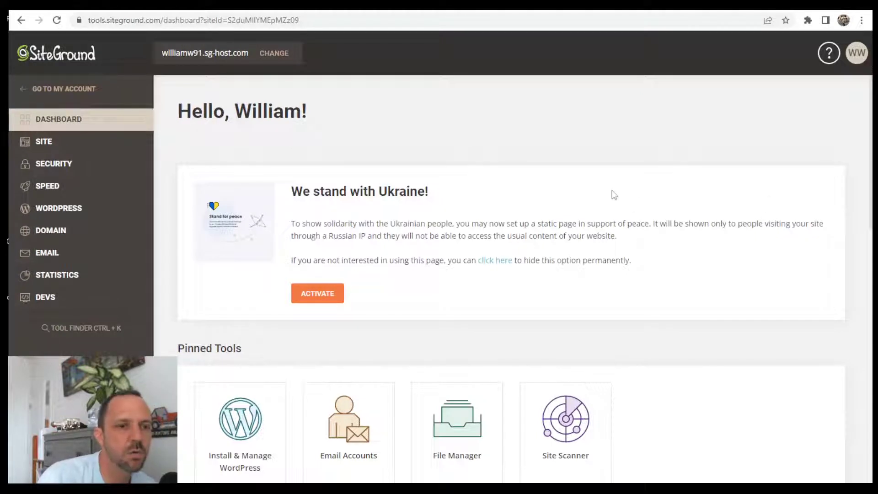
{"action": "left_click", "coordinate": [64, 166]}
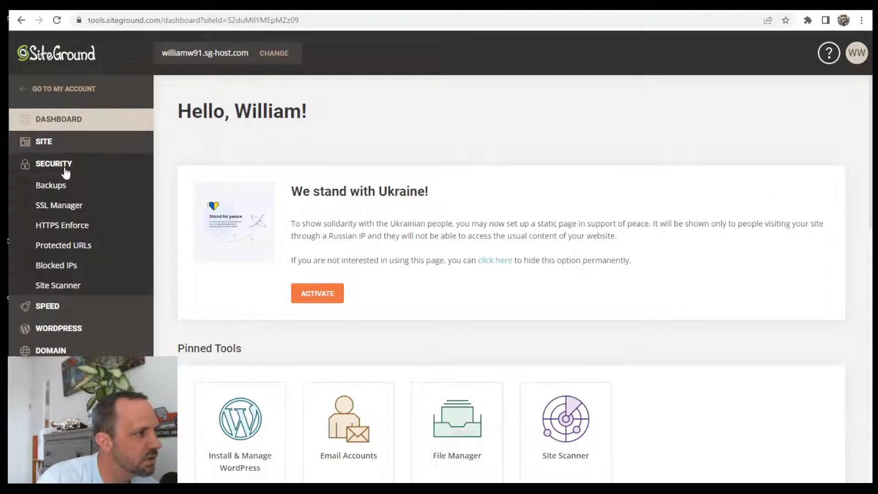
{"action": "left_click", "coordinate": [68, 209]}
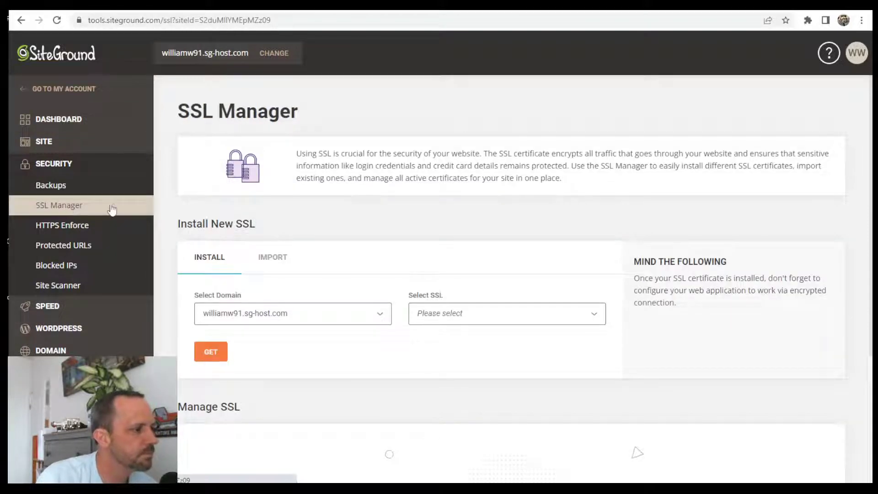
- Install a free Let's Encrypt SSL certificate from the Install New SSL section
{"action": "scroll", "coordinate": [457, 270], "scroll_direction": "down", "scroll_amount": 3}
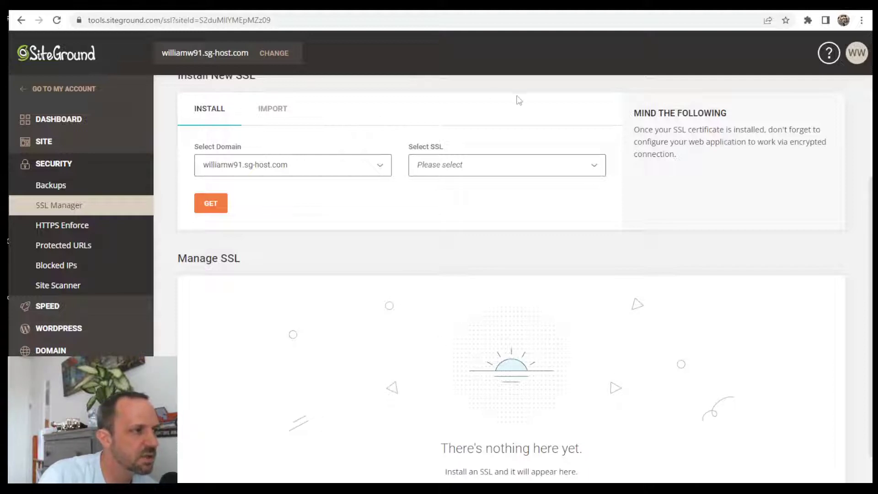
{"action": "left_click", "coordinate": [512, 173]}
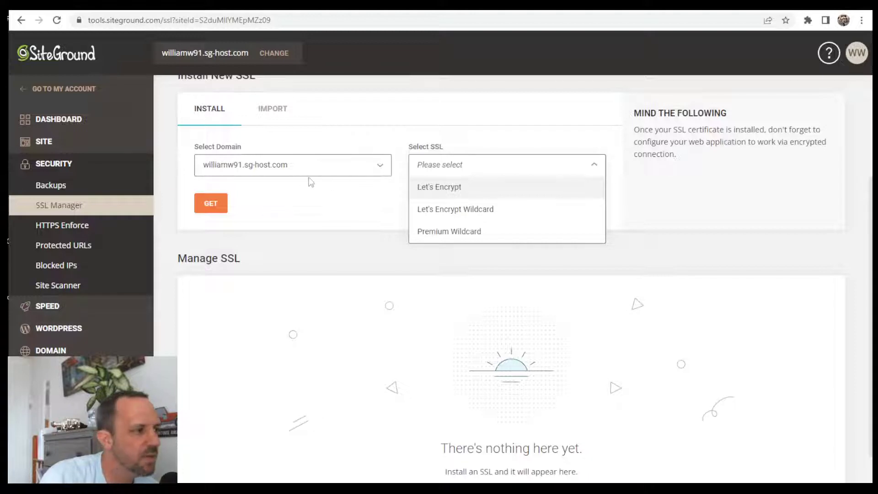
{"action": "left_click", "coordinate": [457, 188]}
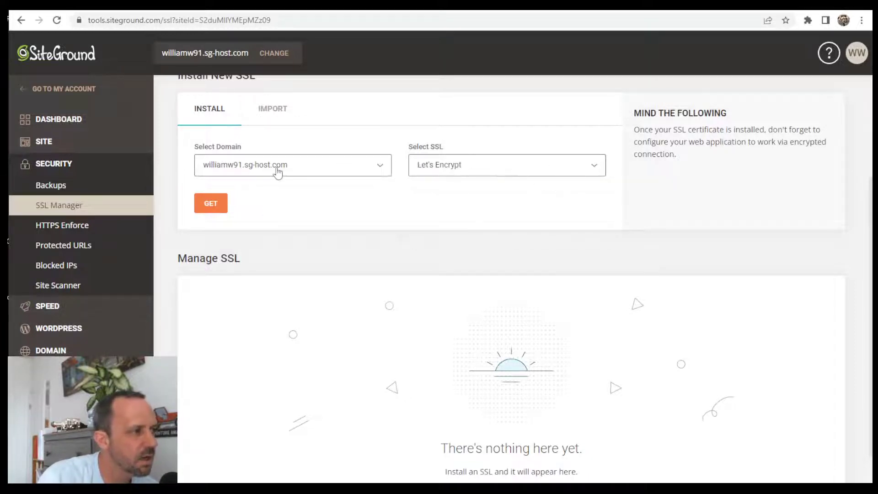
{"action": "left_click", "coordinate": [213, 204]}
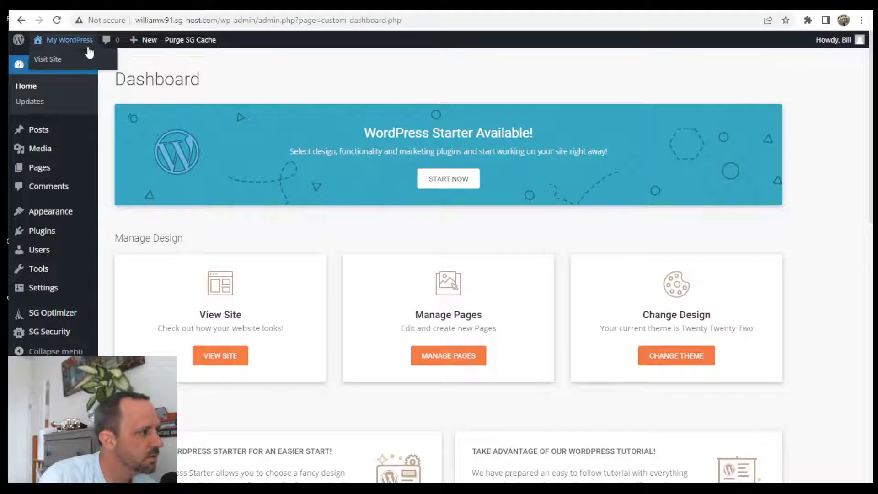
- In Settings > General, change http to https in both WordPress Address and Site Address
{"action": "mouse_move", "coordinate": [42, 289]}
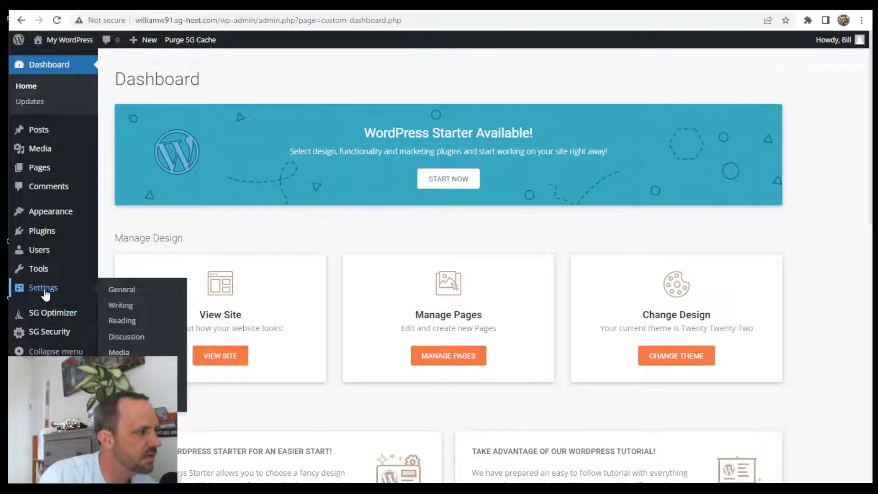
{"action": "left_click", "coordinate": [122, 289]}
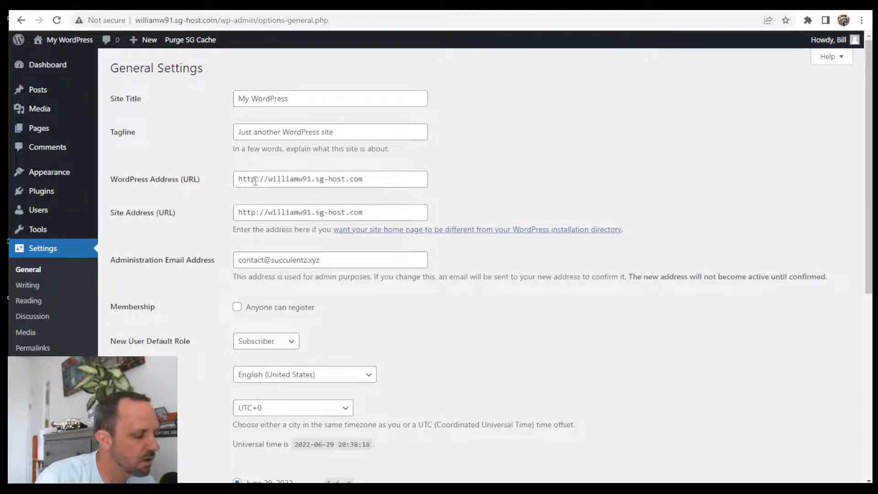
{"action": "left_click", "coordinate": [257, 178]}
{"action": "type", "text": "s"}
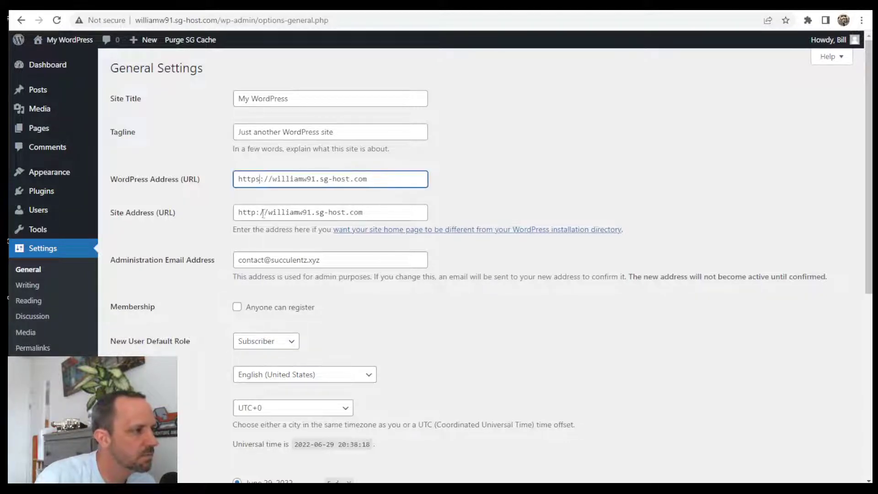
{"action": "left_click", "coordinate": [259, 213]}
{"action": "type", "text": "s"}
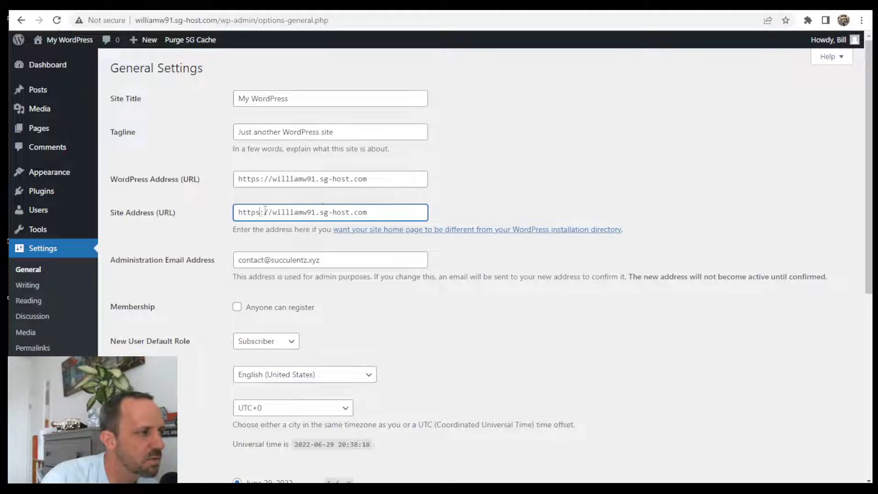
{"action": "scroll", "coordinate": [485, 270], "scroll_direction": "down", "scroll_amount": 7}
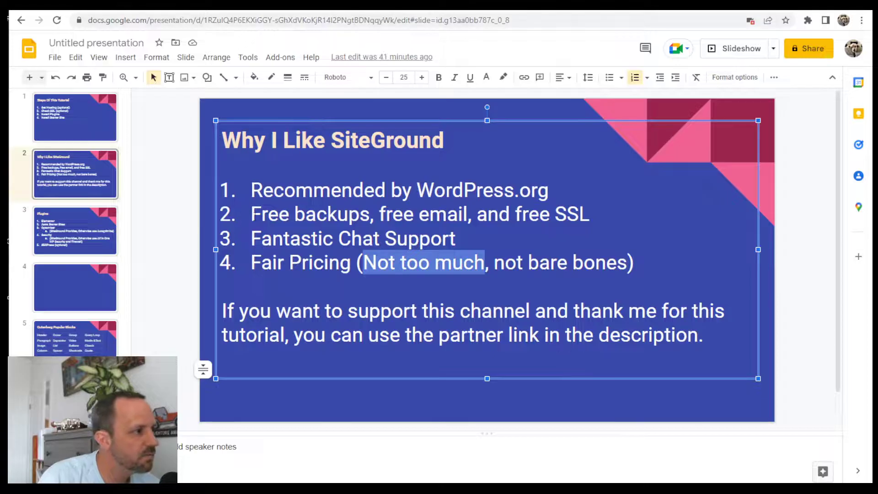
- Go back to the Steps Of This Tutorial slide and highlight the Install Plugins line
{"action": "left_click", "coordinate": [75, 254]}
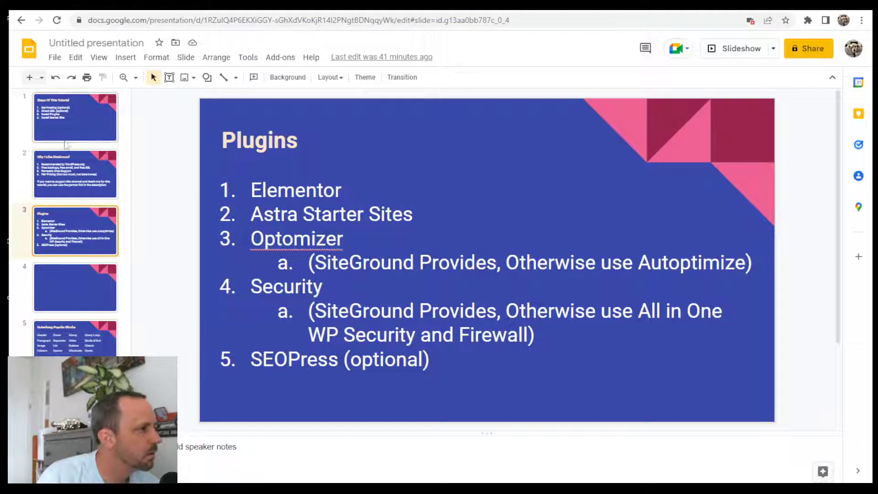
{"action": "left_click", "coordinate": [59, 111]}
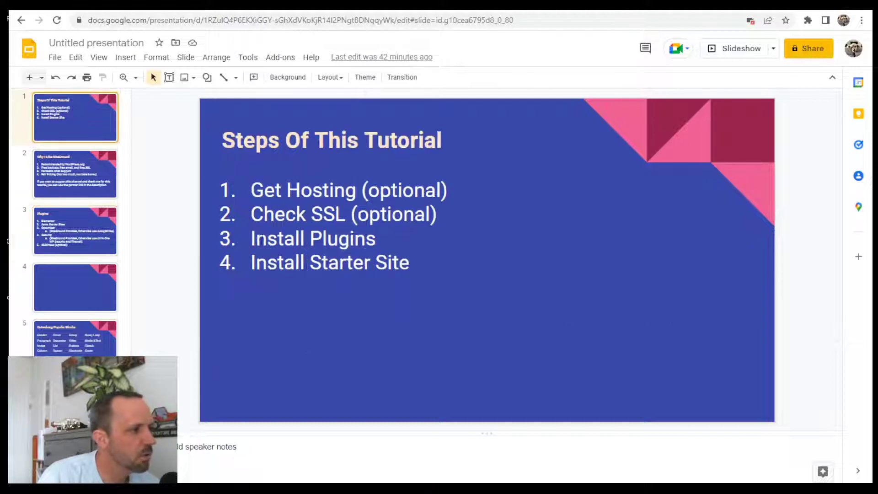
{"action": "left_click", "coordinate": [363, 241]}
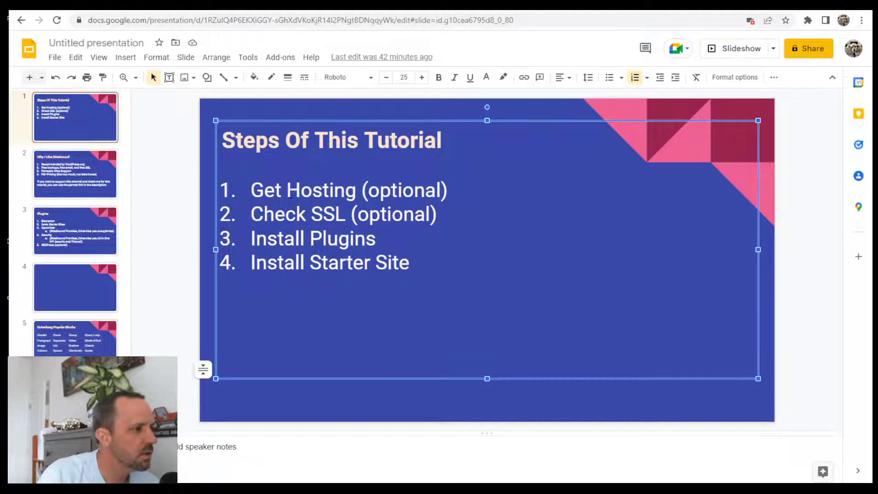
{"action": "left_click_drag", "start_coordinate": [267, 238], "coordinate": [341, 236]}
{"action": "left_click_drag", "start_coordinate": [355, 234], "coordinate": [362, 233]}
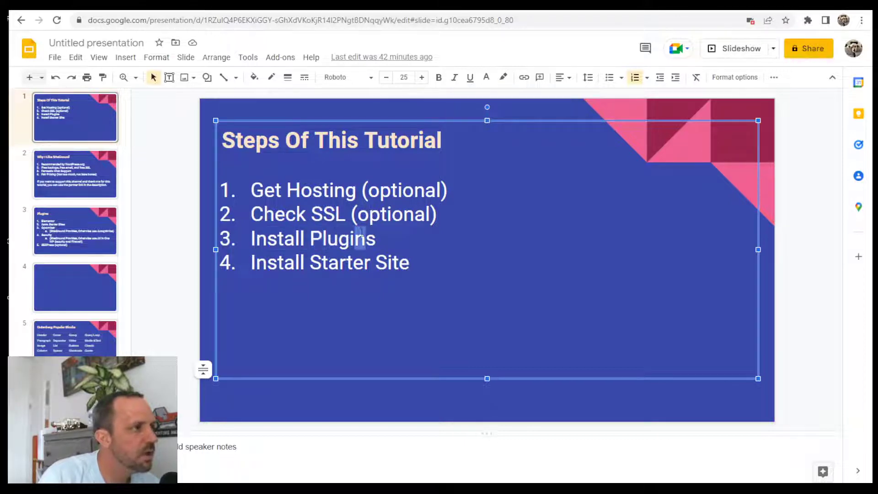
{"action": "left_click", "coordinate": [256, 7]}
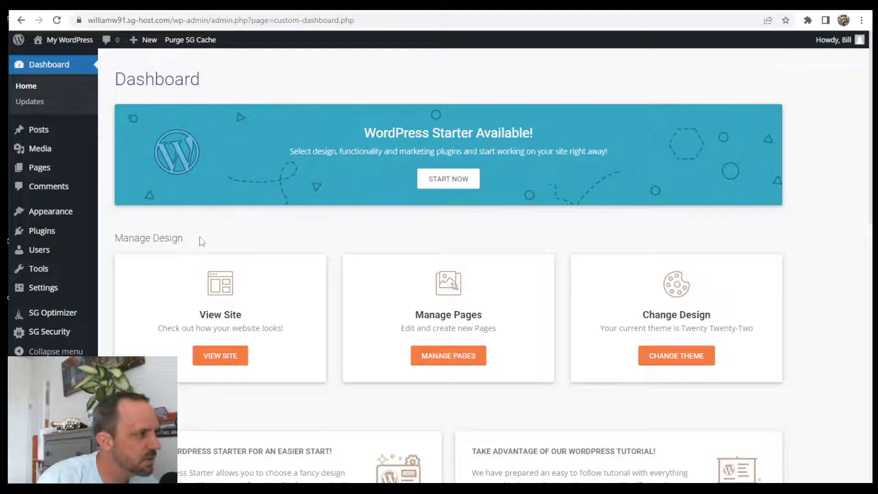
- Search the theme directory for 'astra', then install and activate the Astra theme
{"action": "mouse_move", "coordinate": [53, 214]}
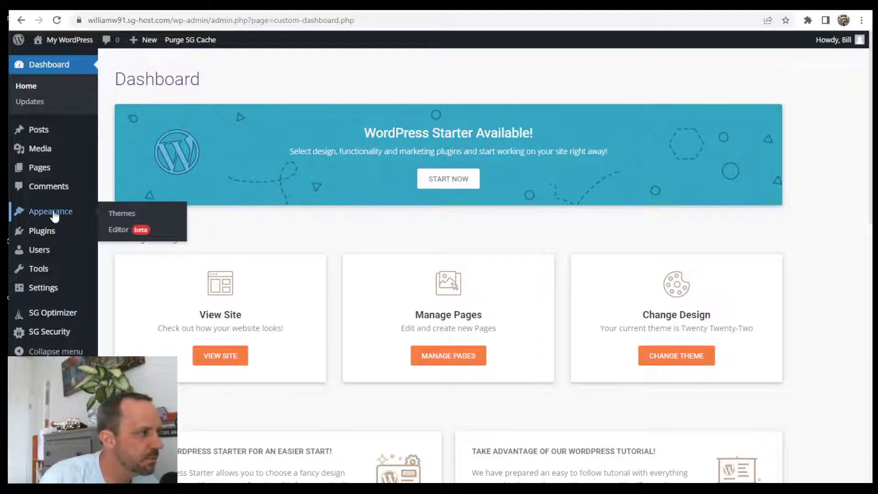
{"action": "left_click", "coordinate": [124, 219]}
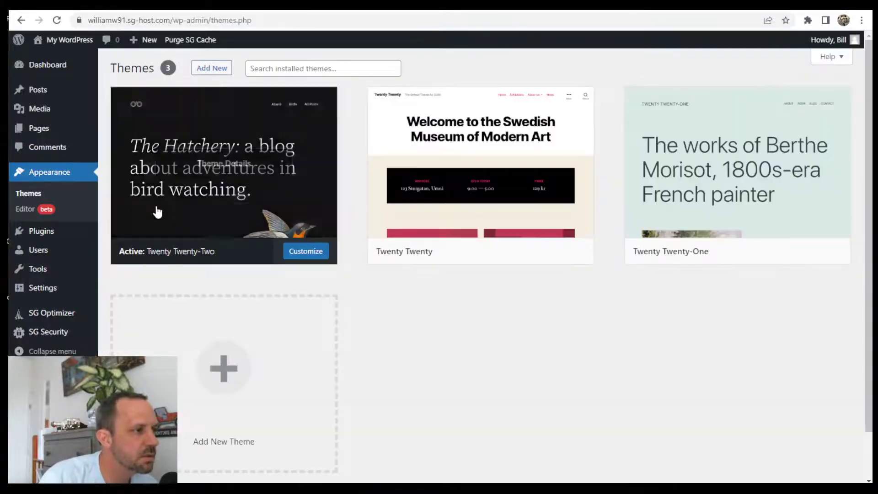
{"action": "left_click", "coordinate": [210, 71]}
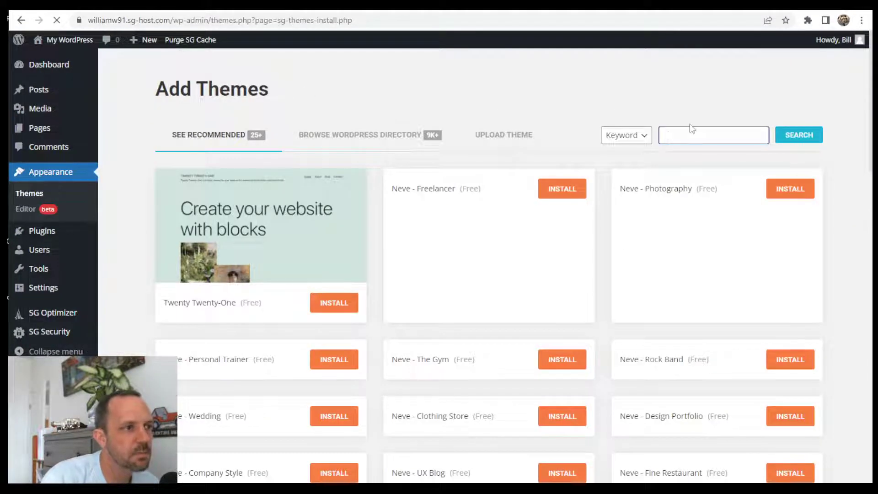
{"action": "left_click", "coordinate": [688, 134]}
{"action": "type", "text": "astra"}
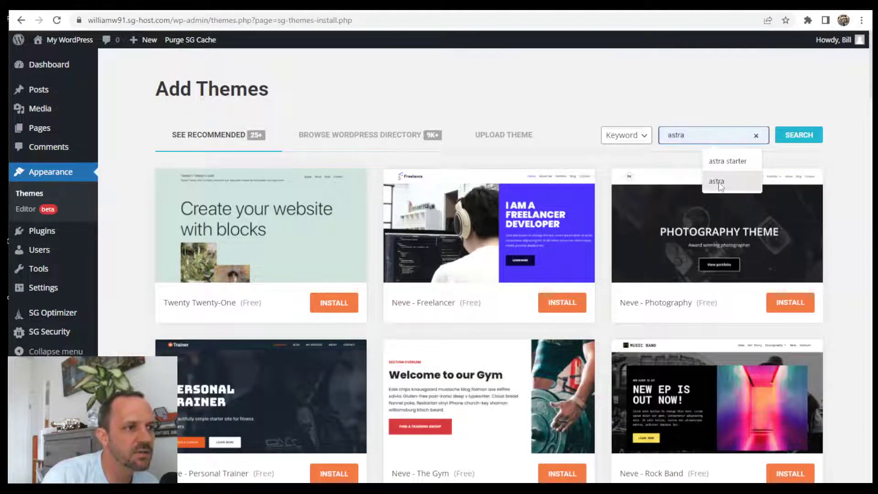
{"action": "left_click", "coordinate": [716, 181]}
{"action": "left_click", "coordinate": [799, 136]}
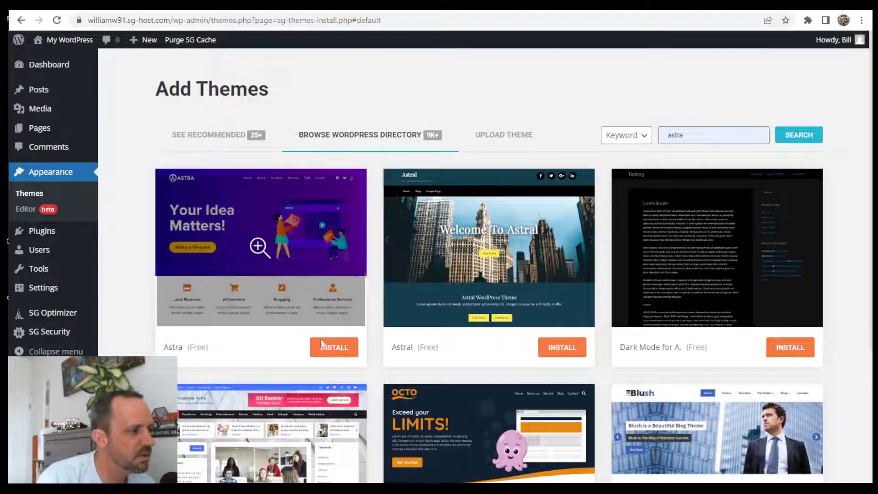
{"action": "left_click", "coordinate": [342, 351]}
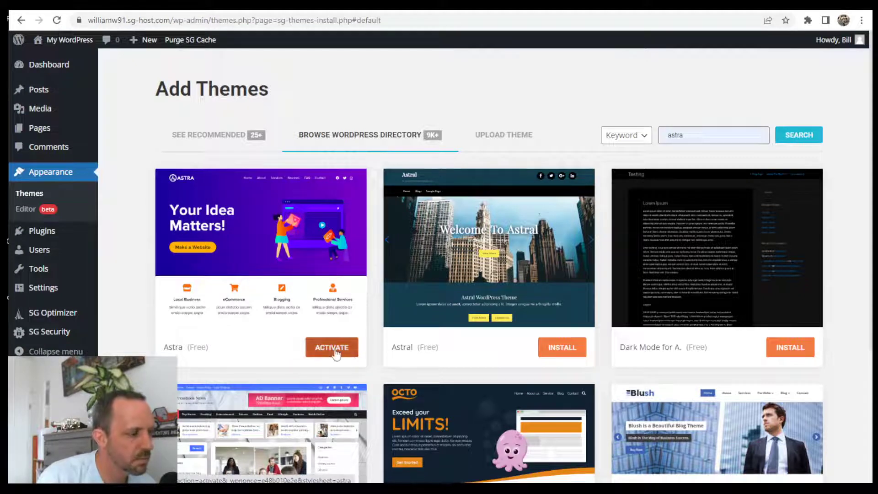
{"action": "left_click", "coordinate": [336, 352]}
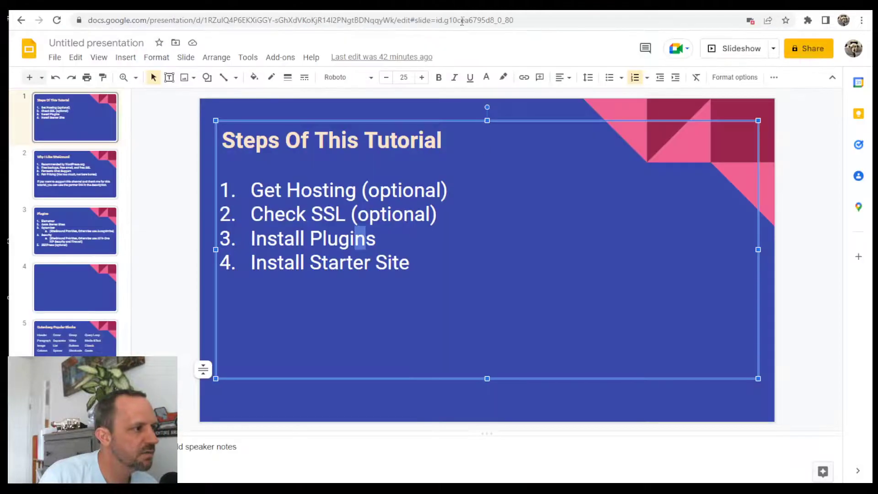
- Show the Plugins slide and highlight Elementor, Astra Starter Sites, Optomizer and Security
{"action": "left_click", "coordinate": [69, 214]}
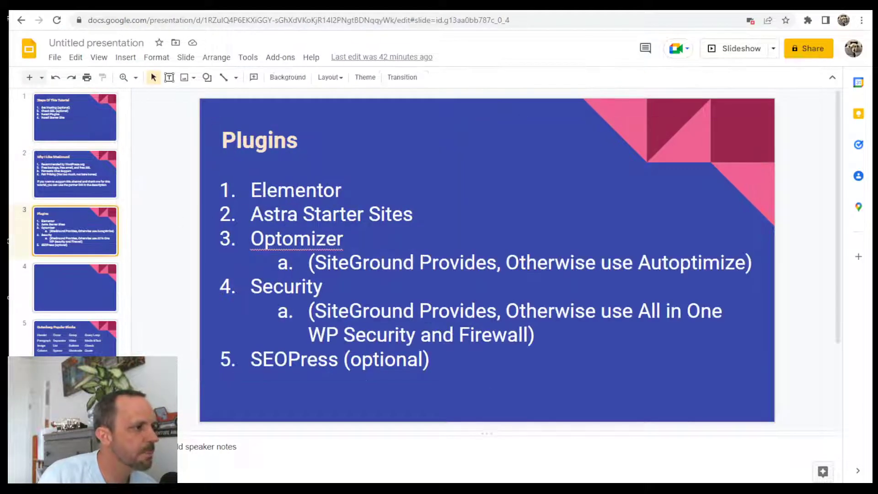
{"action": "left_click_drag", "start_coordinate": [251, 190], "coordinate": [412, 214]}
{"action": "left_click", "coordinate": [550, 282]}
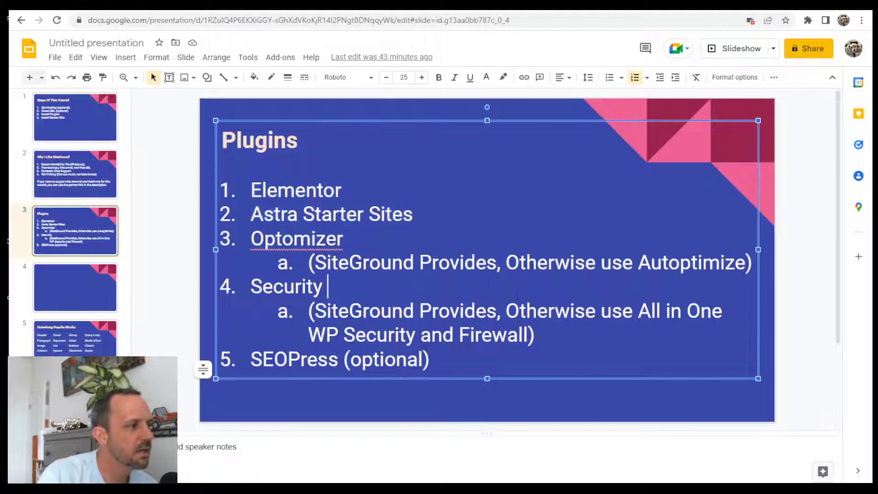
{"action": "left_click_drag", "start_coordinate": [251, 238], "coordinate": [396, 359]}
{"action": "left_click", "coordinate": [396, 359]}
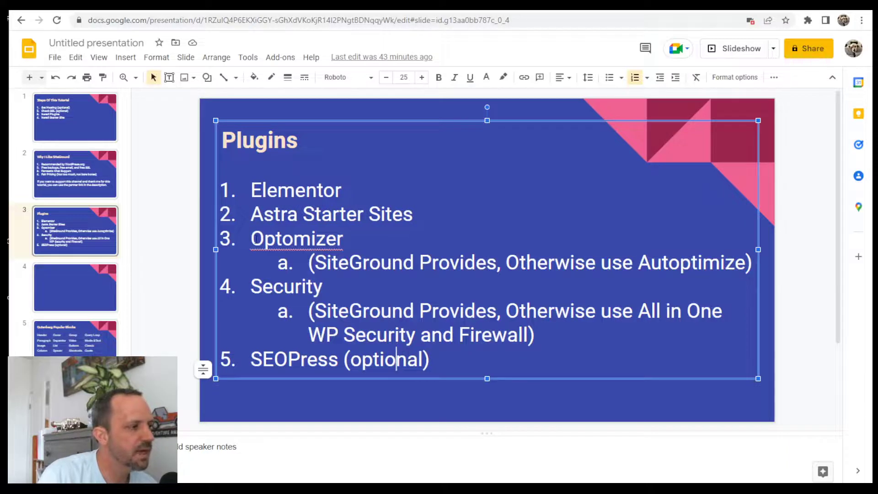
{"action": "left_click_drag", "start_coordinate": [251, 239], "coordinate": [323, 286]}
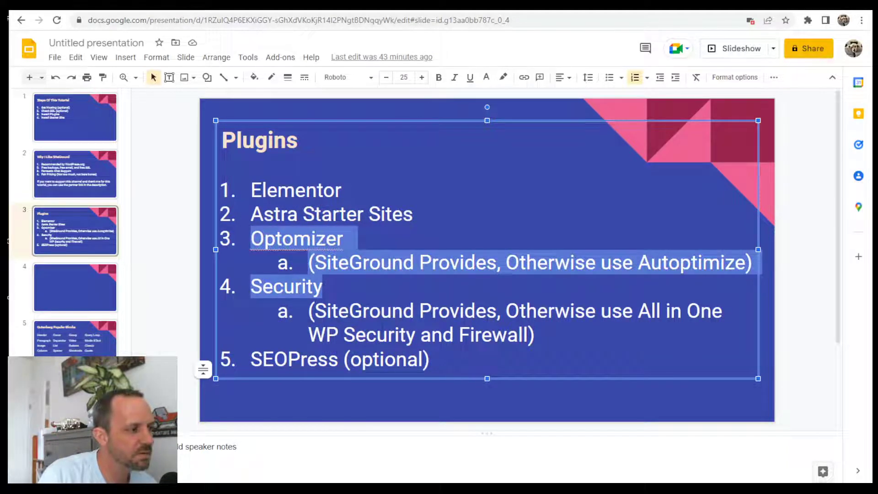
{"action": "left_click", "coordinate": [331, 264]}
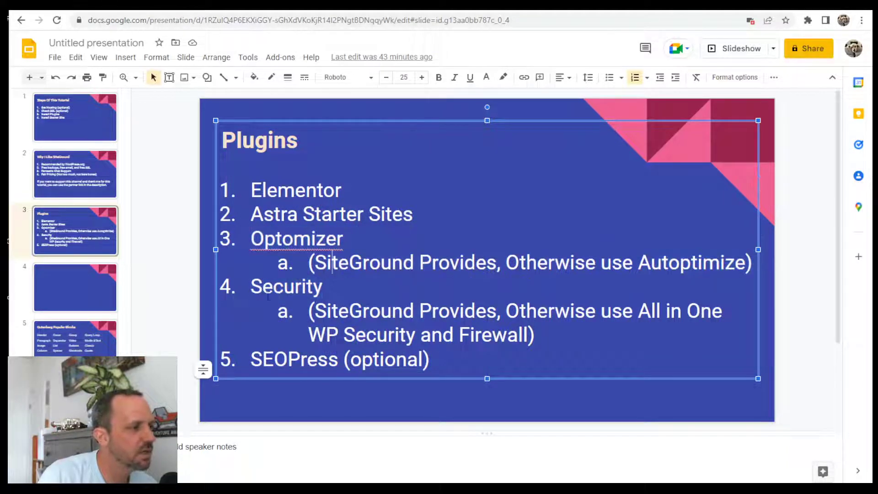
- Highlight Autoptimize, All in One WP Security and Firewall, and SEOPress in the list
{"action": "left_click_drag", "start_coordinate": [639, 263], "coordinate": [746, 263]}
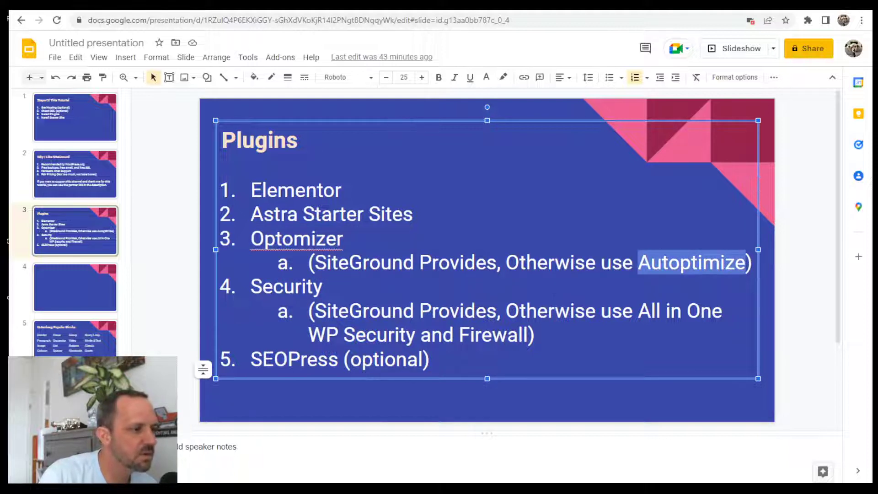
{"action": "left_click_drag", "start_coordinate": [639, 315], "coordinate": [528, 335]}
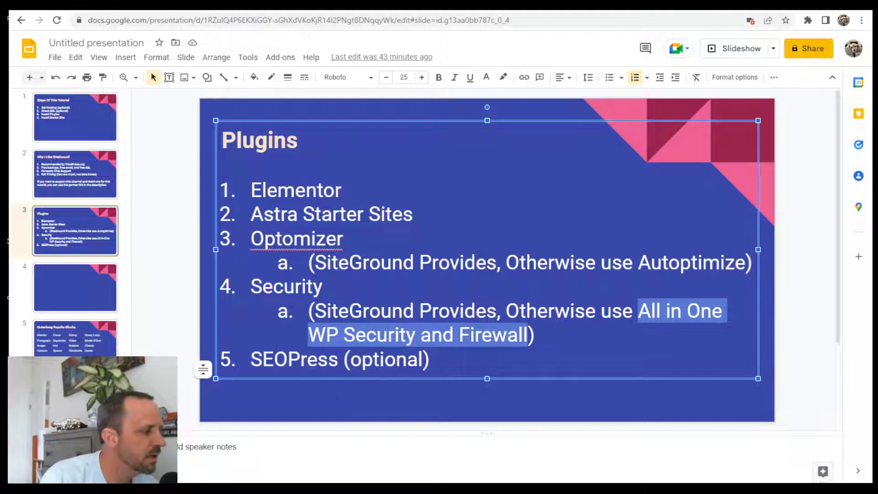
{"action": "left_click_drag", "start_coordinate": [252, 359], "coordinate": [385, 360]}
{"action": "left_click", "coordinate": [419, 360]}
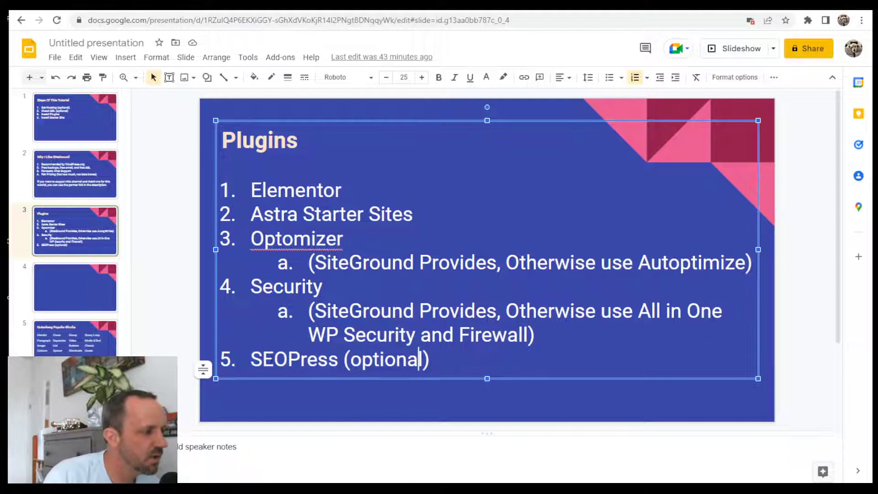
{"action": "left_click_drag", "start_coordinate": [252, 360], "coordinate": [357, 361]}
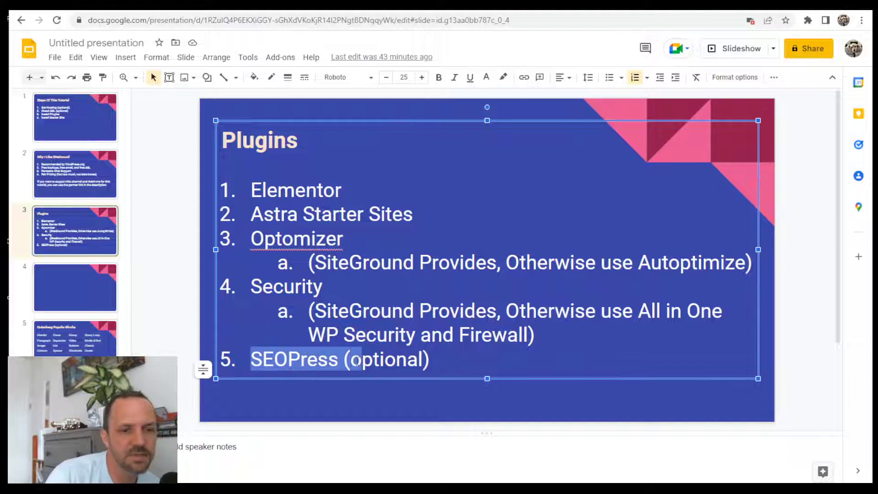
{"action": "left_click", "coordinate": [363, 361]}
{"action": "left_click_drag", "start_coordinate": [266, 361], "coordinate": [319, 361]}
{"action": "left_click", "coordinate": [330, 360]}
- Highlight the whole plugin list, then Elementor and Astra Starter
{"action": "left_click_drag", "start_coordinate": [278, 190], "coordinate": [429, 360]}
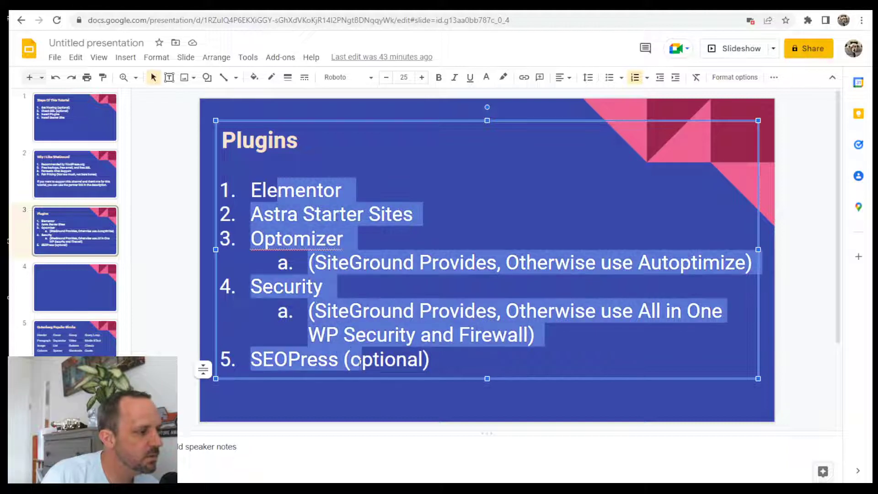
{"action": "left_click", "coordinate": [396, 360]}
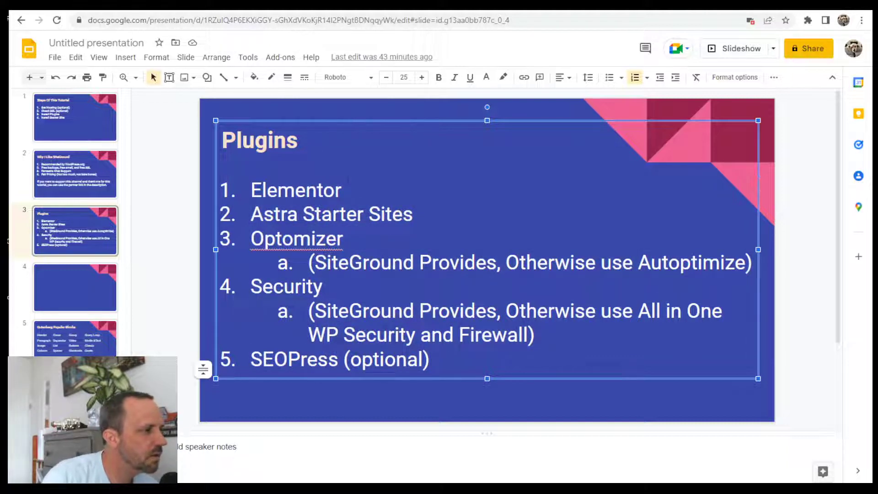
{"action": "left_click_drag", "start_coordinate": [266, 190], "coordinate": [324, 189]}
{"action": "left_click_drag", "start_coordinate": [276, 215], "coordinate": [358, 215]}
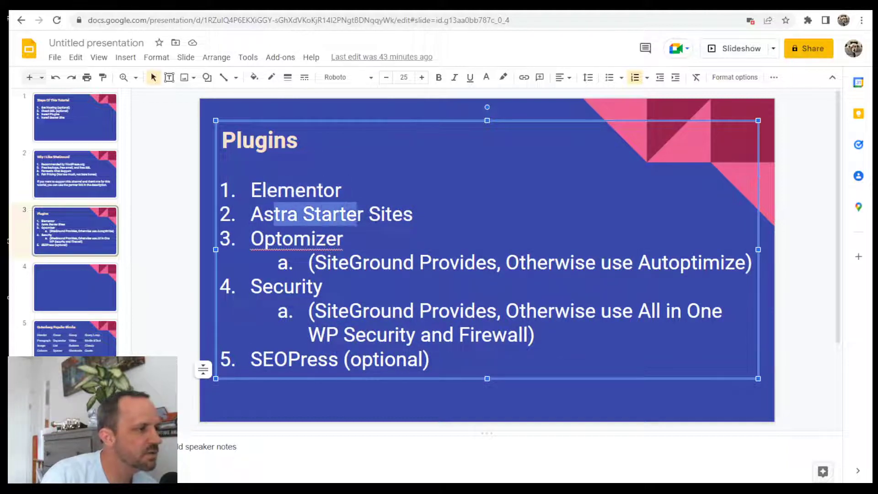
{"action": "left_click", "coordinate": [392, 215]}
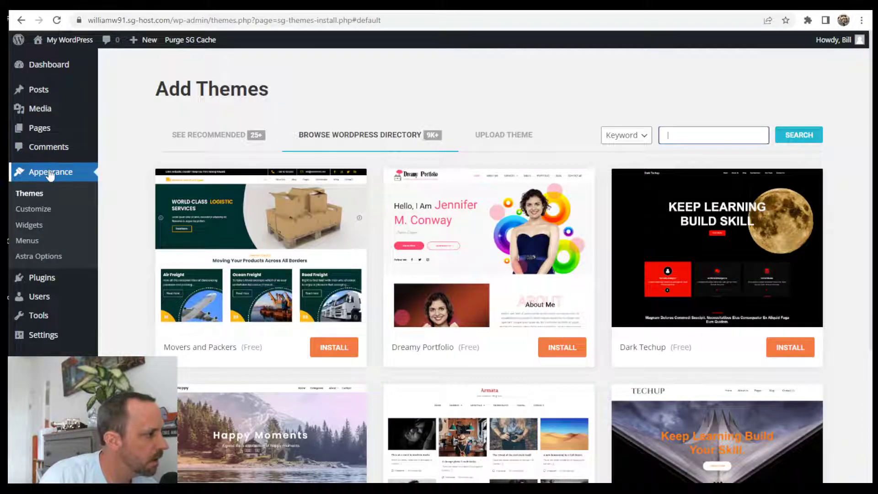
- Search the plugin directory for 'elementor' on the Add Plugins page
{"action": "mouse_move", "coordinate": [45, 281]}
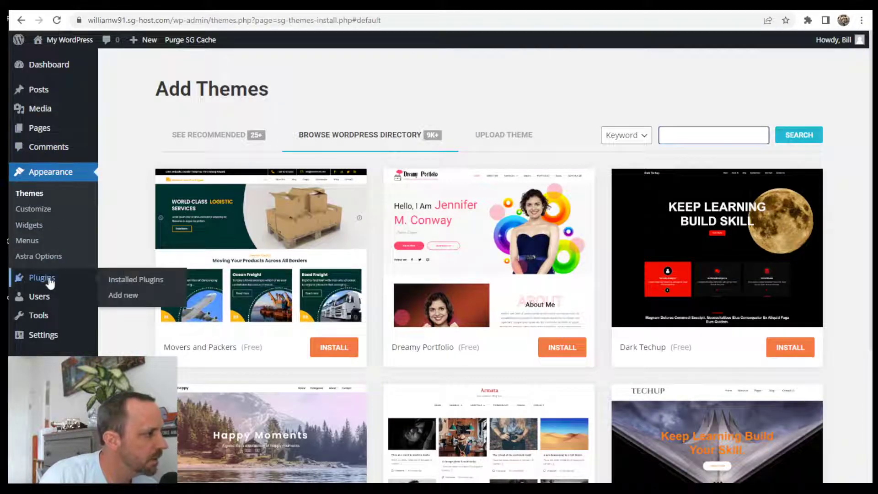
{"action": "left_click", "coordinate": [126, 301]}
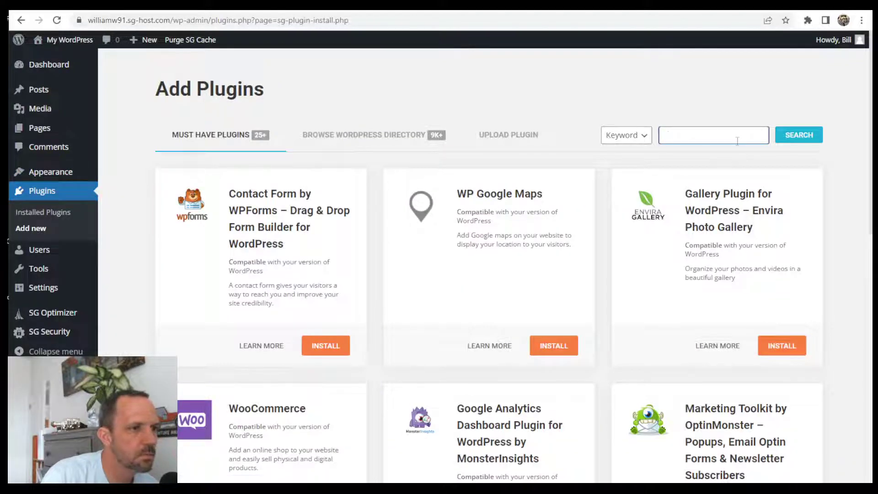
{"action": "left_click", "coordinate": [729, 138]}
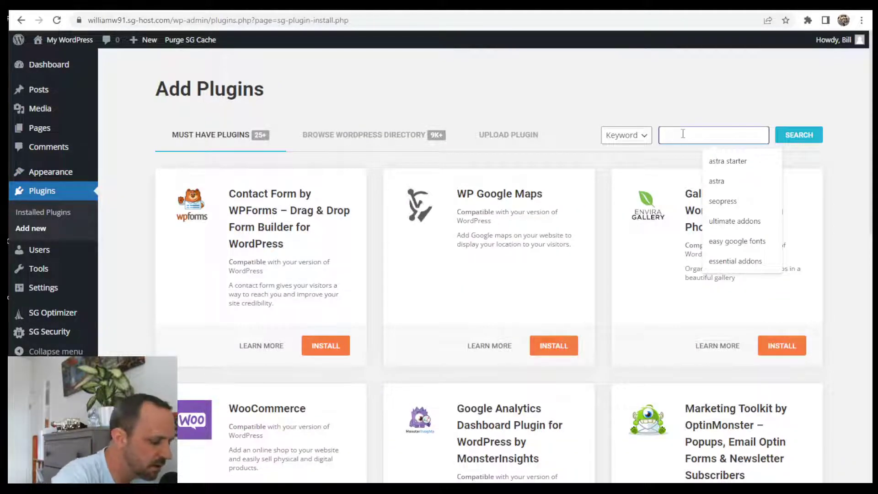
{"action": "type", "text": "ele"}
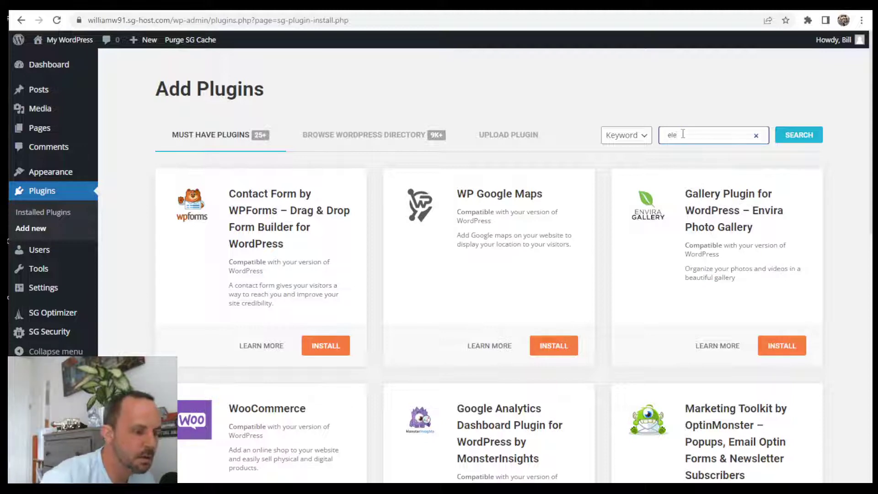
{"action": "type", "text": "mentor"}
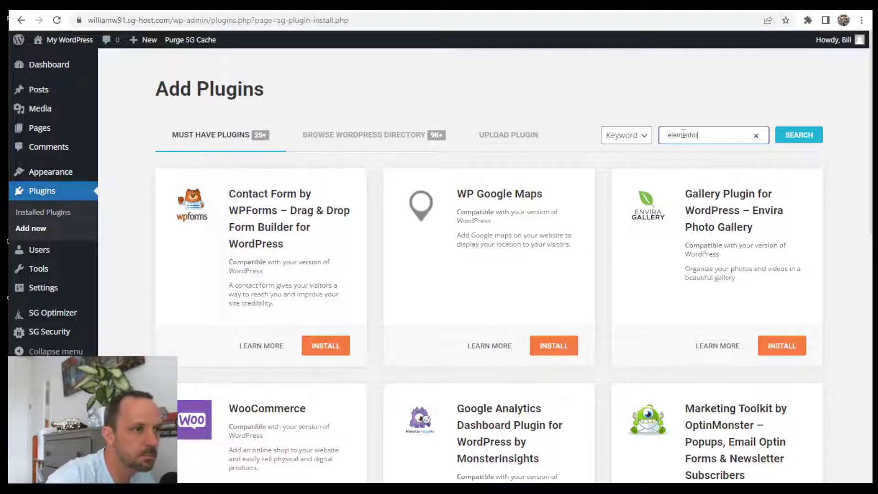
{"action": "key", "text": "Return"}
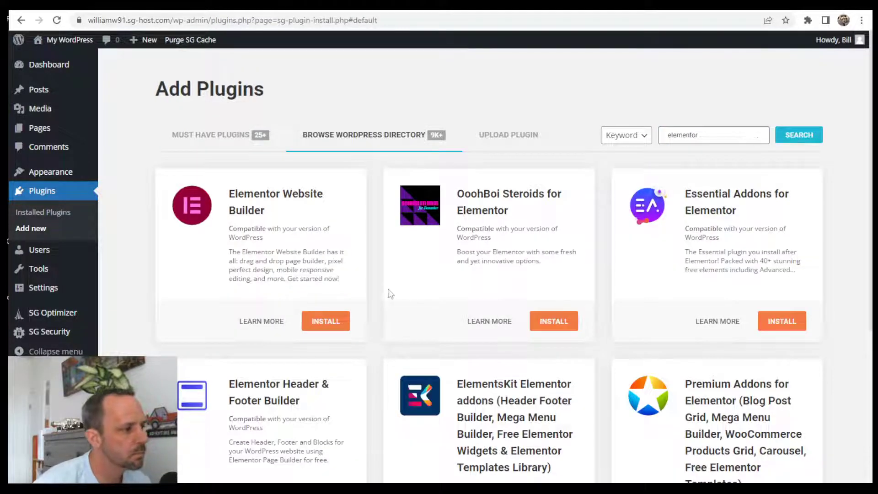
- Install and activate Elementor Website Builder, skipping its account setup step
{"action": "left_click", "coordinate": [339, 322]}
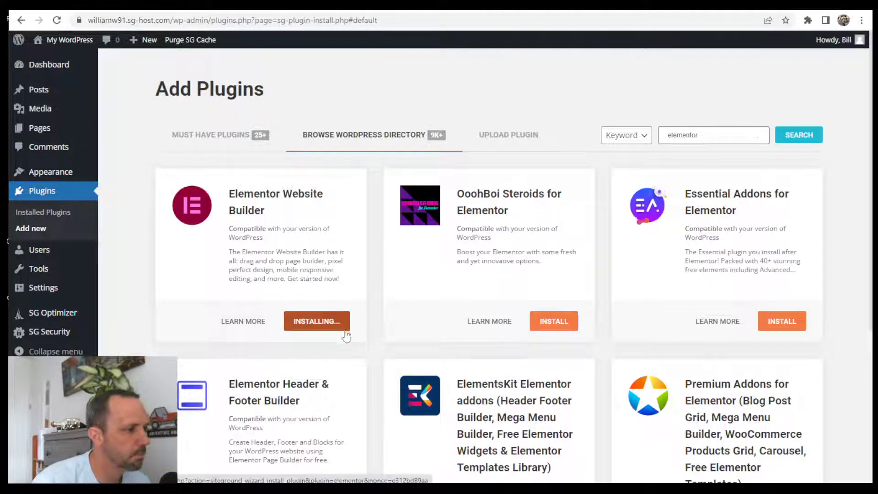
{"action": "left_click", "coordinate": [336, 322]}
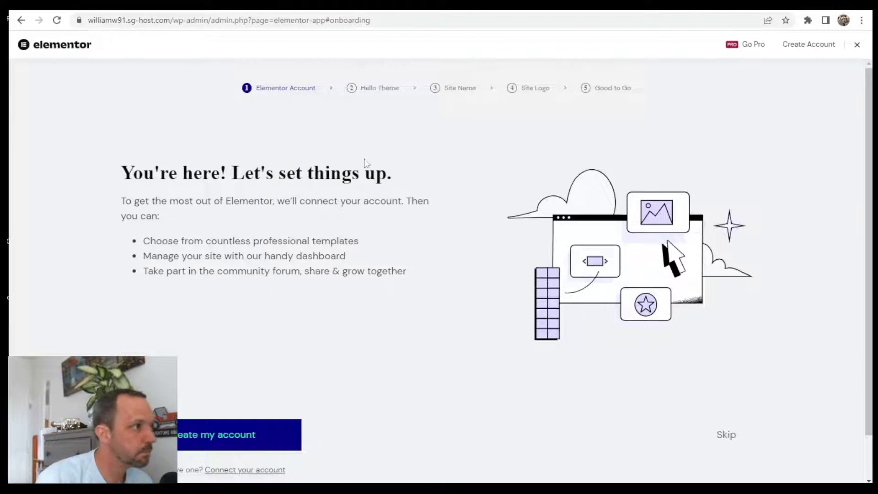
{"action": "scroll", "coordinate": [353, 304], "scroll_direction": "down", "scroll_amount": 1}
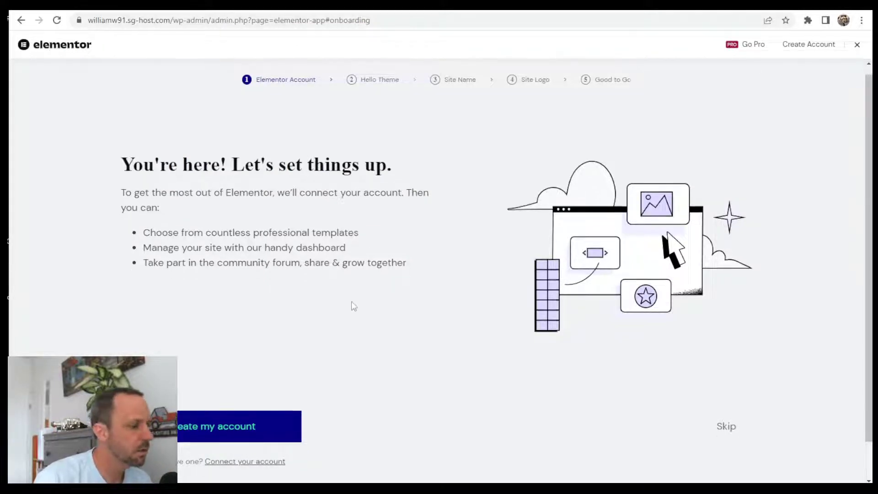
{"action": "scroll", "coordinate": [575, 425], "scroll_direction": "up", "scroll_amount": 1}
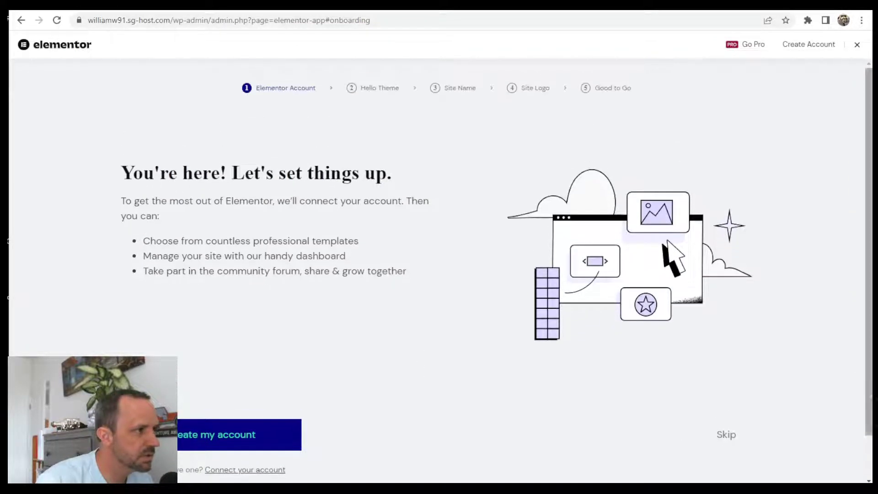
{"action": "left_click", "coordinate": [727, 437]}
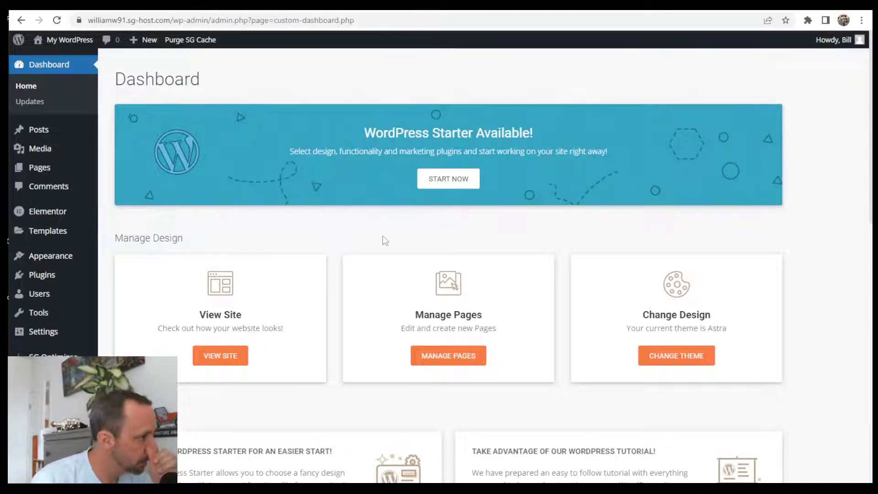
- Search plugins for 'astra starter', then install and activate Starter Templates
{"action": "mouse_move", "coordinate": [48, 283]}
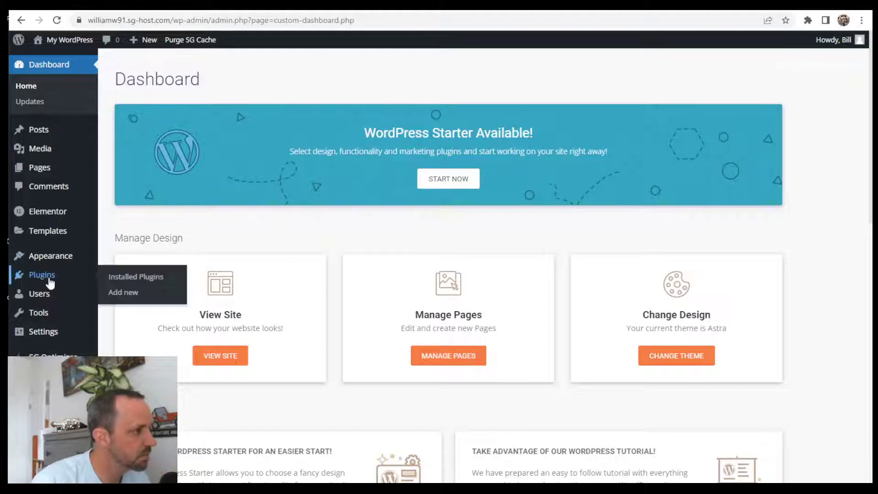
{"action": "left_click", "coordinate": [120, 292]}
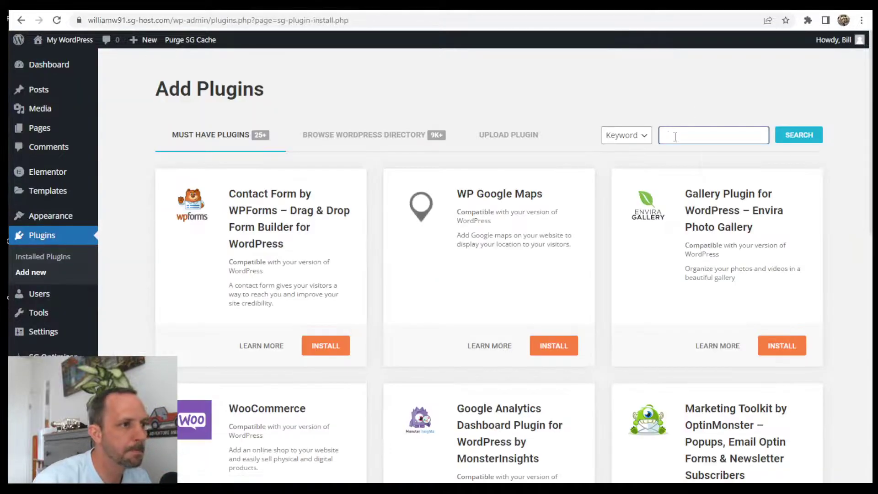
{"action": "left_click", "coordinate": [711, 136]}
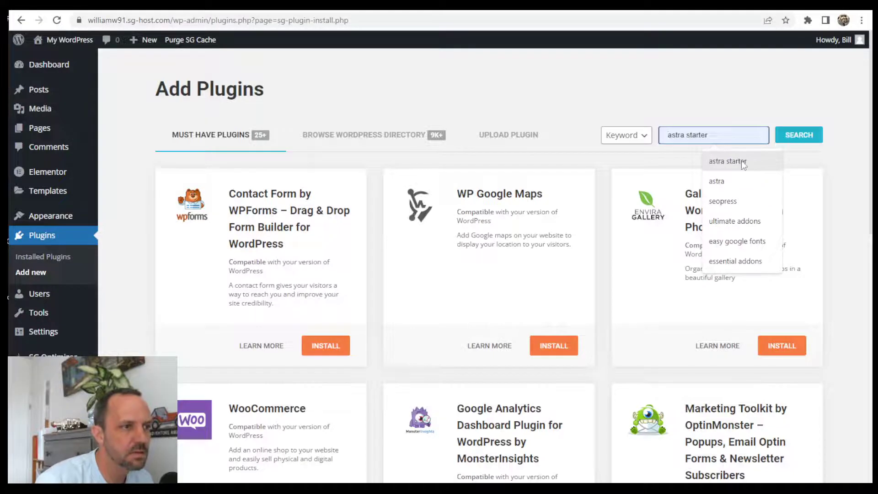
{"action": "left_click", "coordinate": [755, 160]}
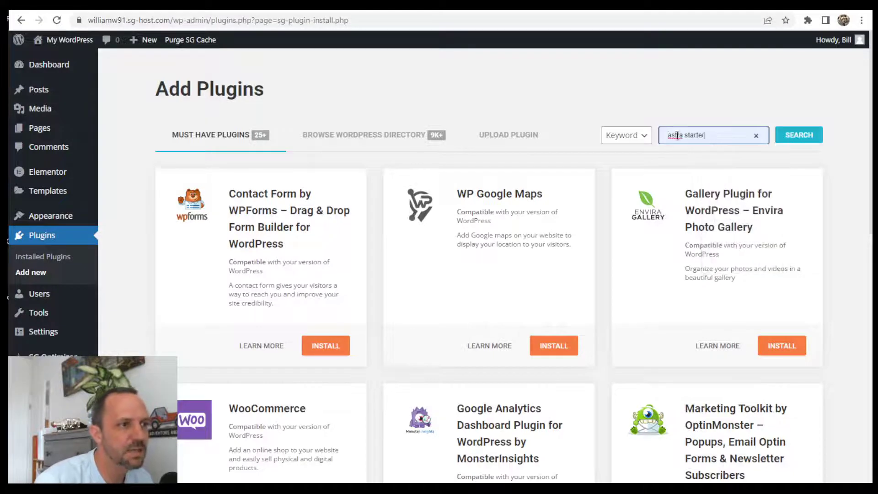
{"action": "left_click", "coordinate": [798, 134]}
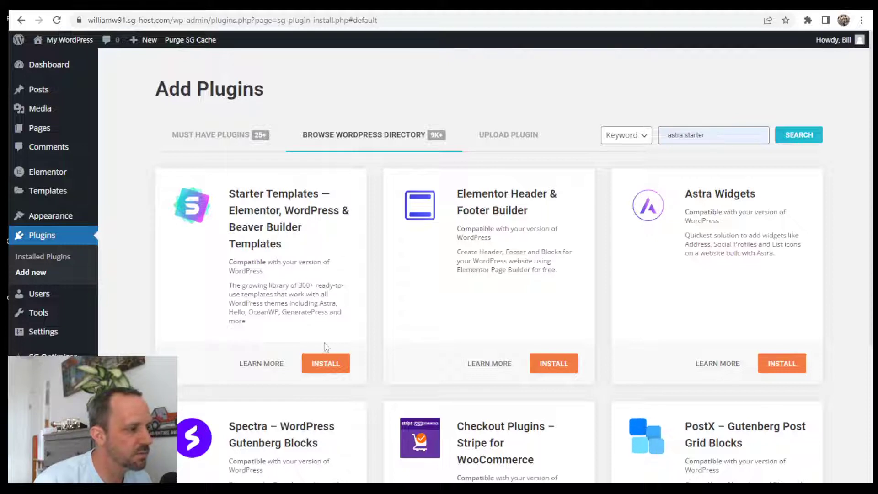
{"action": "left_click", "coordinate": [326, 364]}
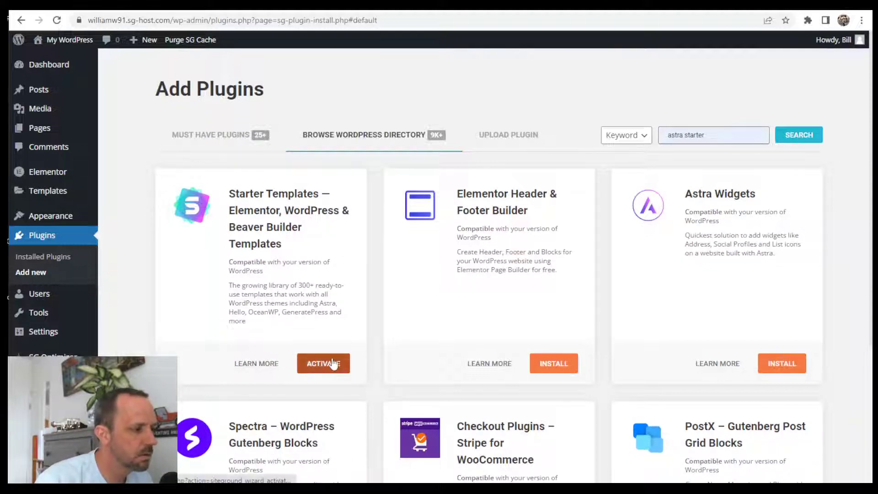
{"action": "left_click", "coordinate": [333, 364]}
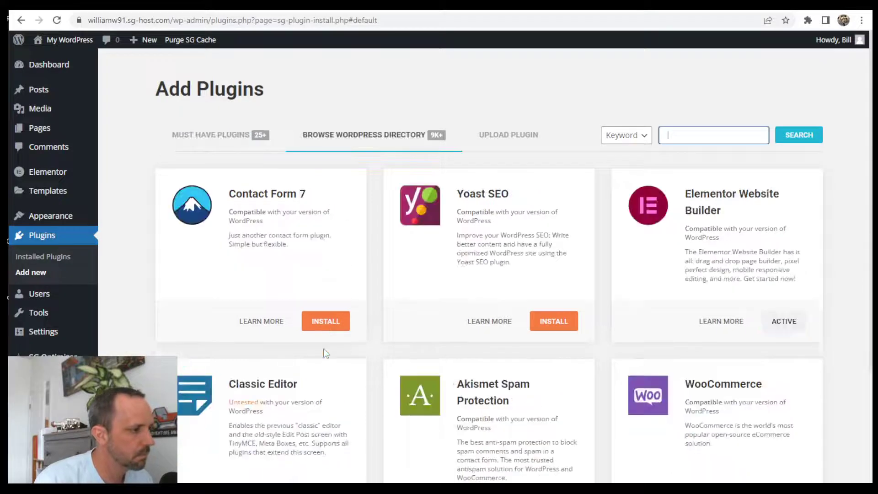
- Deactivate and delete the SiteGround Central plugin, confirming the deletion
{"action": "left_click", "coordinate": [56, 258]}
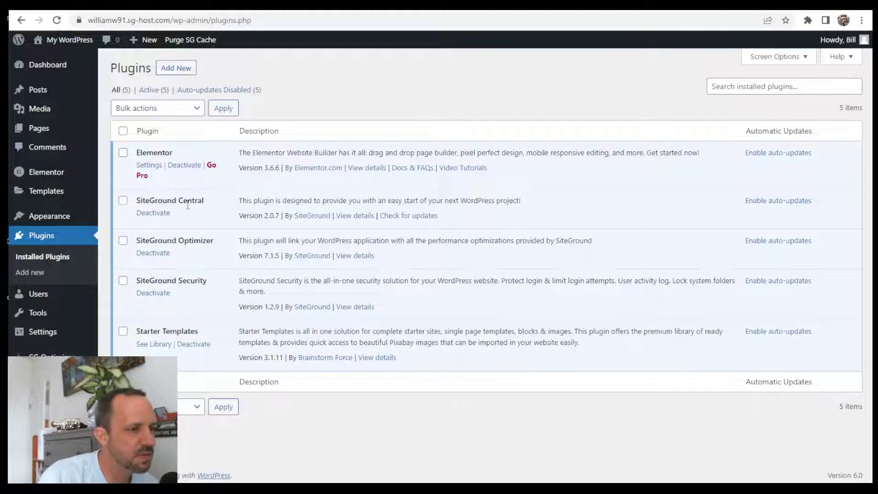
{"action": "left_click", "coordinate": [152, 216]}
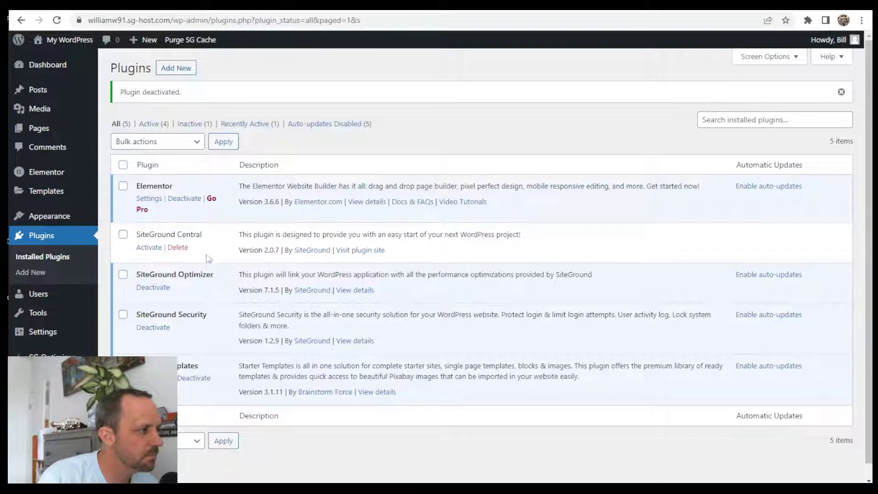
{"action": "left_click", "coordinate": [174, 249]}
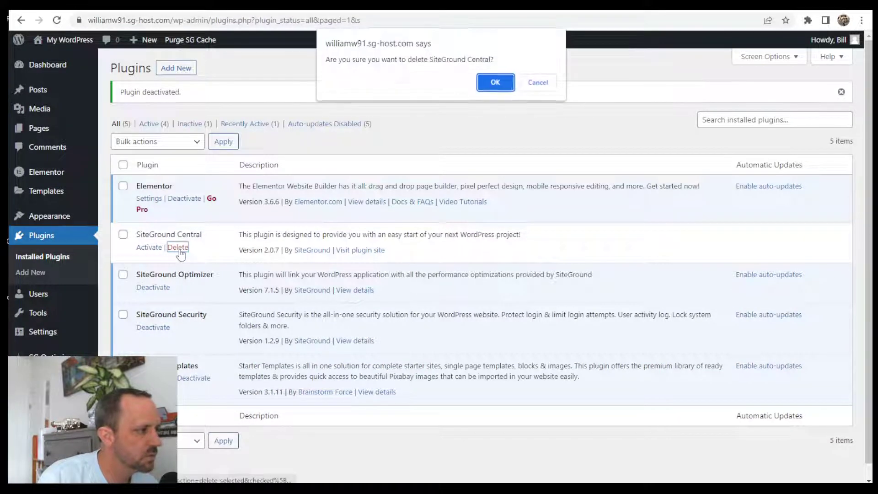
{"action": "left_click", "coordinate": [511, 85]}
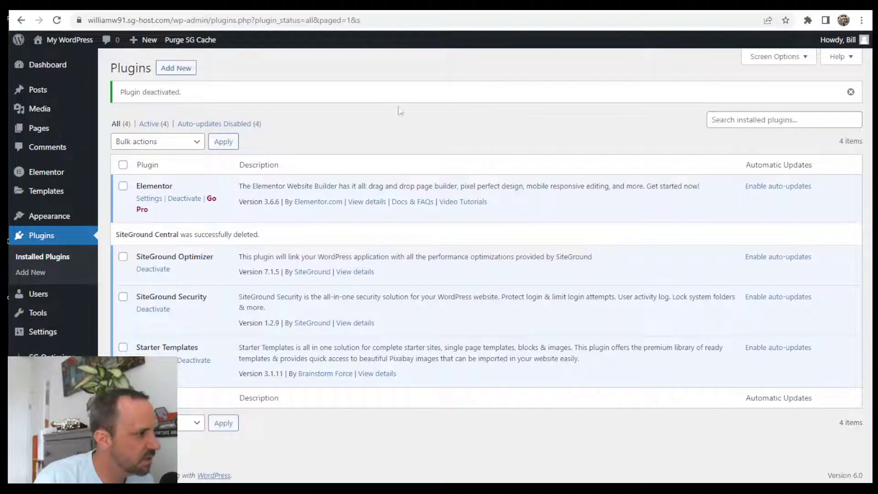
- Check the dashboard, then return to the Installed Plugins list showing four plugins
{"action": "left_click", "coordinate": [55, 66]}
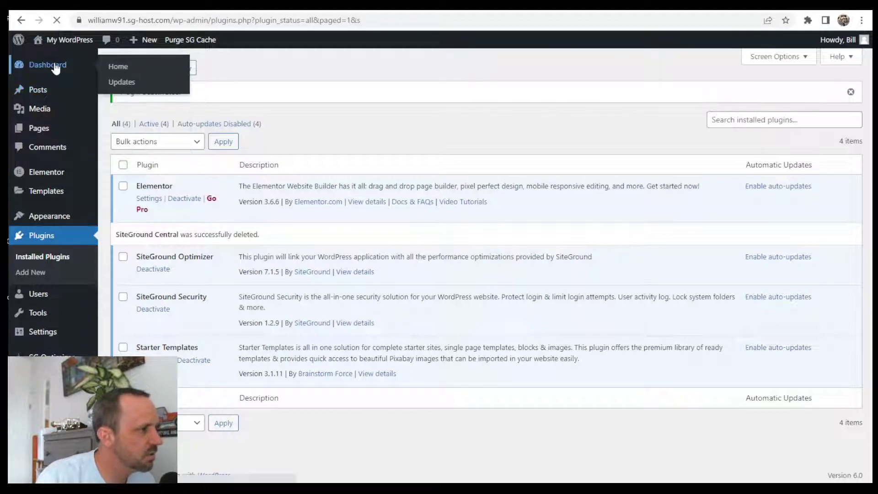
{"action": "scroll", "coordinate": [372, 206], "scroll_direction": "down", "scroll_amount": 10}
{"action": "scroll", "coordinate": [526, 279], "scroll_direction": "up", "scroll_amount": 10}
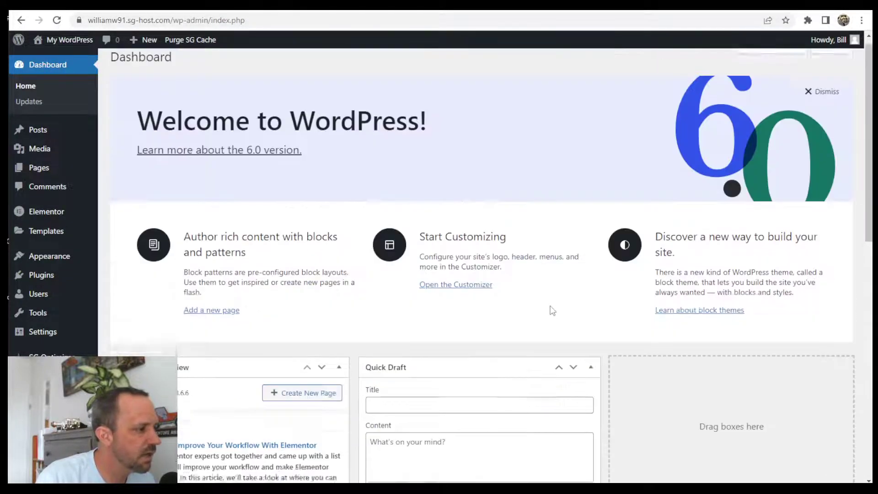
{"action": "mouse_move", "coordinate": [58, 259]}
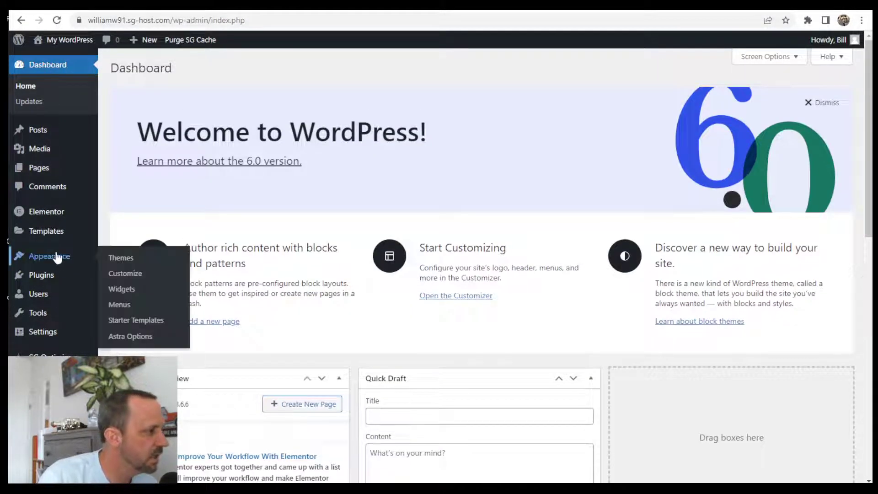
{"action": "mouse_move", "coordinate": [46, 277]}
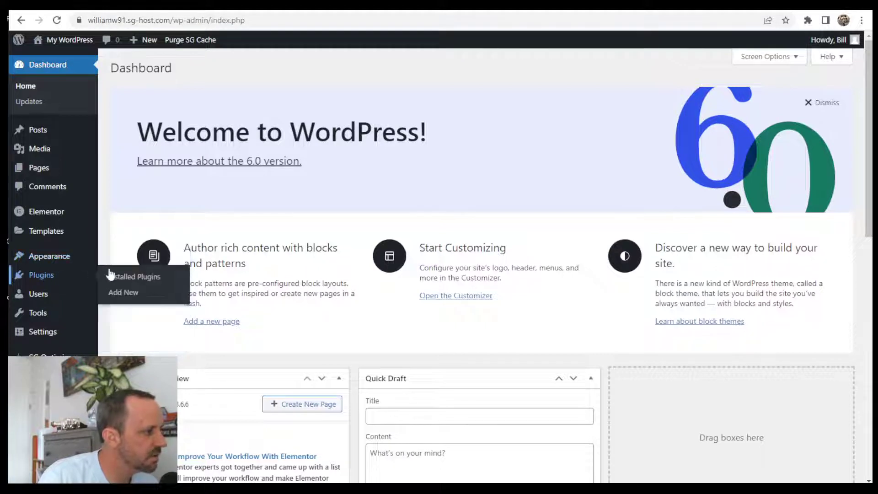
{"action": "left_click", "coordinate": [140, 280]}
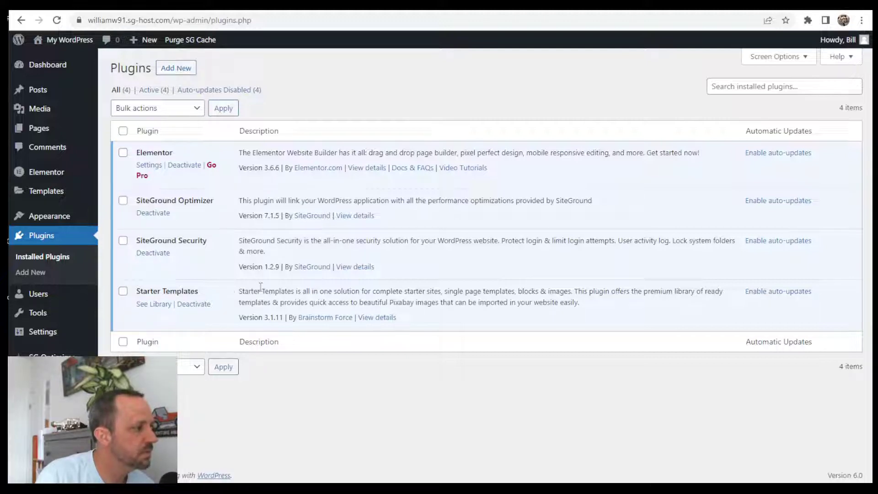
{"action": "mouse_move", "coordinate": [59, 221]}
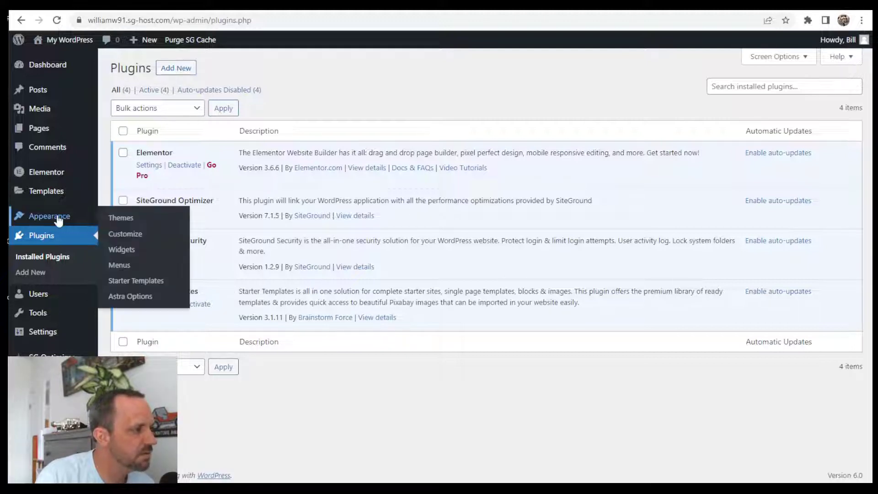
- Start building a website from Starter Templates with Elementor as the page builder
{"action": "left_click", "coordinate": [136, 280]}
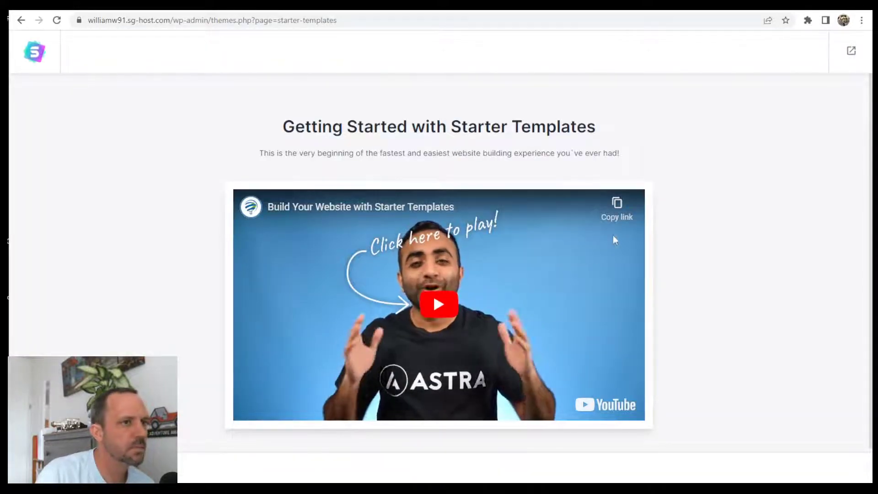
{"action": "scroll", "coordinate": [659, 251], "scroll_direction": "down", "scroll_amount": 1}
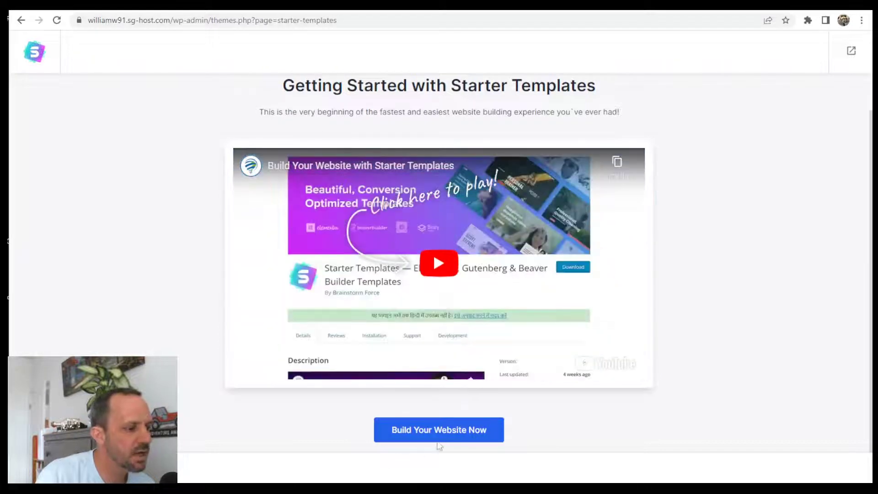
{"action": "left_click", "coordinate": [463, 431]}
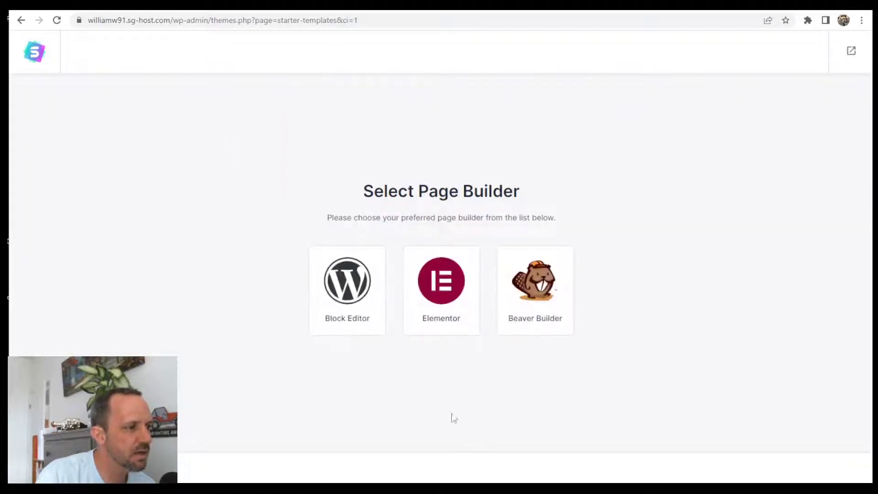
{"action": "left_click", "coordinate": [455, 297]}
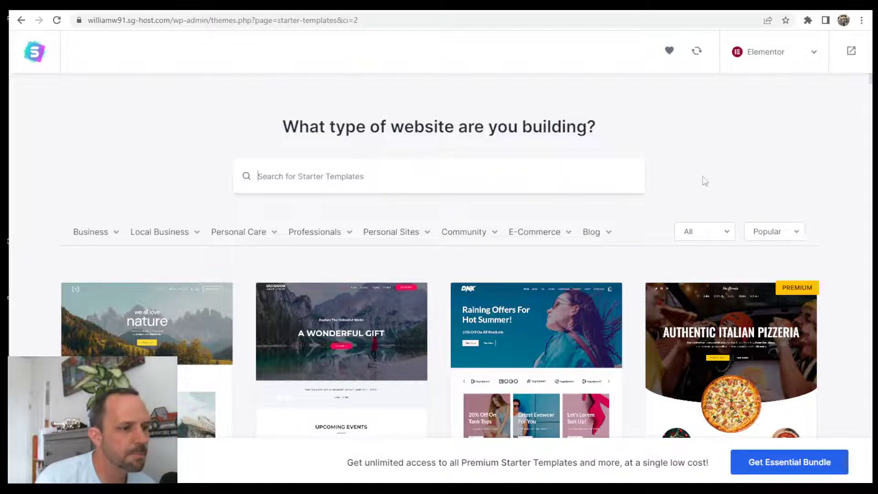
- Preview the Flute Artist template, then return to the template gallery
{"action": "scroll", "coordinate": [669, 313], "scroll_direction": "down", "scroll_amount": 20}
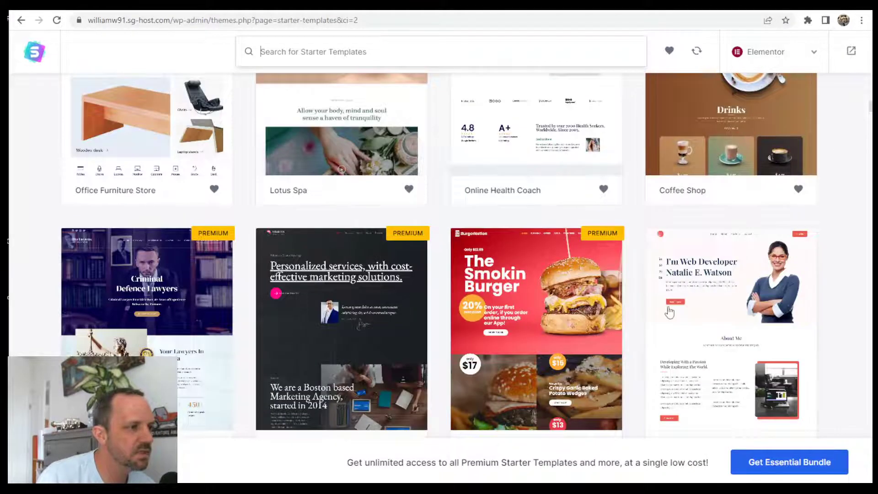
{"action": "scroll", "coordinate": [669, 312], "scroll_direction": "down", "scroll_amount": 10}
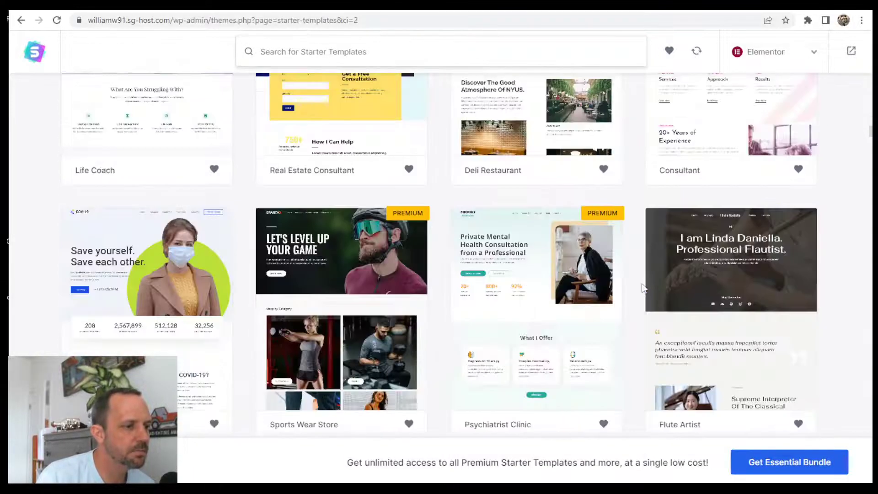
{"action": "scroll", "coordinate": [432, 282], "scroll_direction": "down", "scroll_amount": 6}
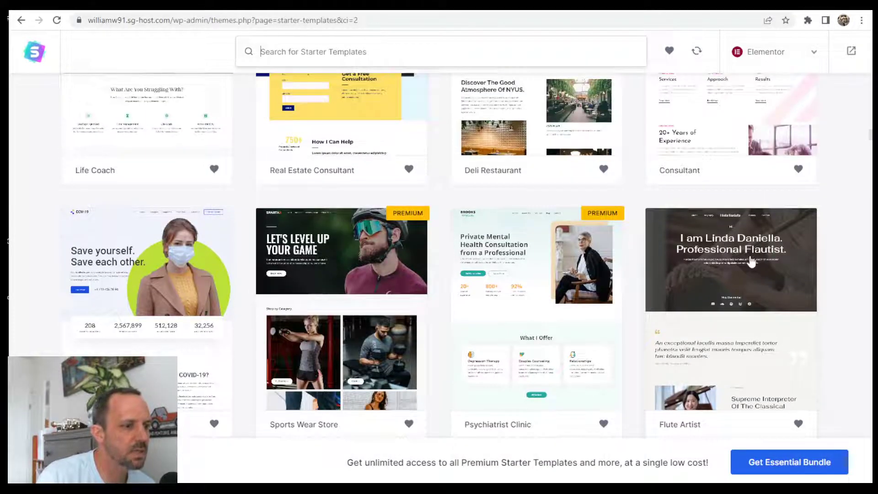
{"action": "left_click", "coordinate": [752, 259]}
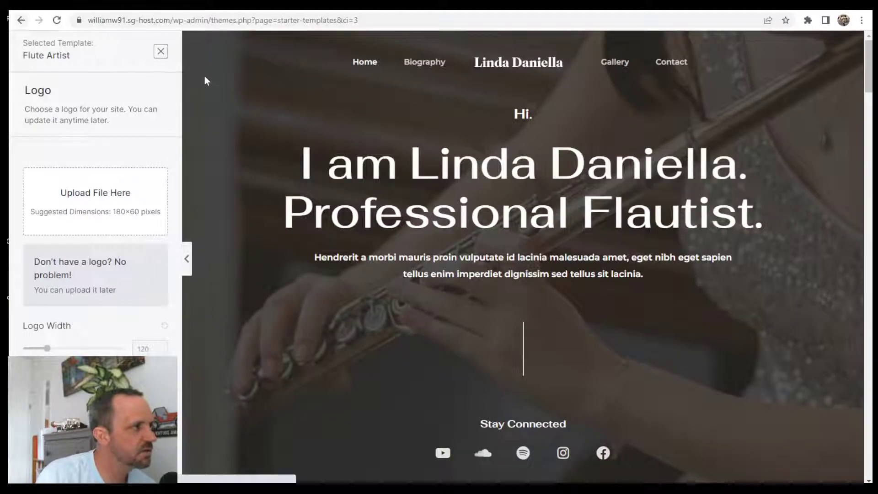
{"action": "left_click", "coordinate": [21, 20]}
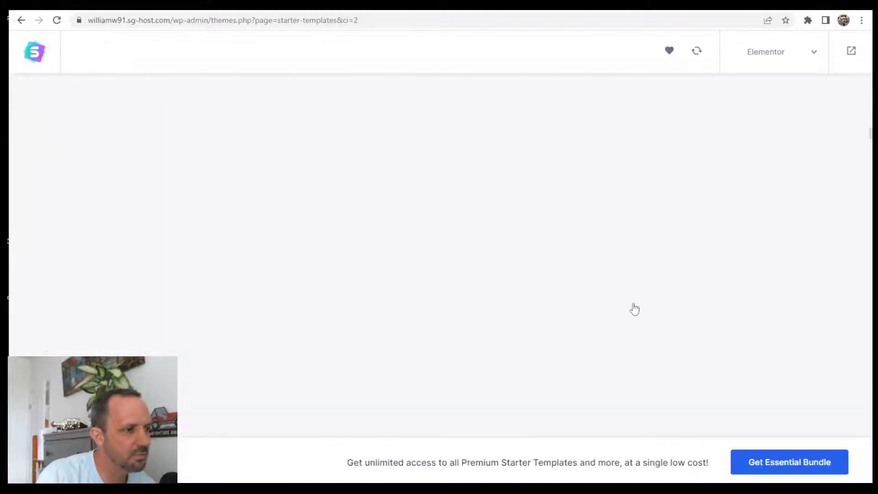
{"action": "scroll", "coordinate": [666, 309], "scroll_direction": "down", "scroll_amount": 13}
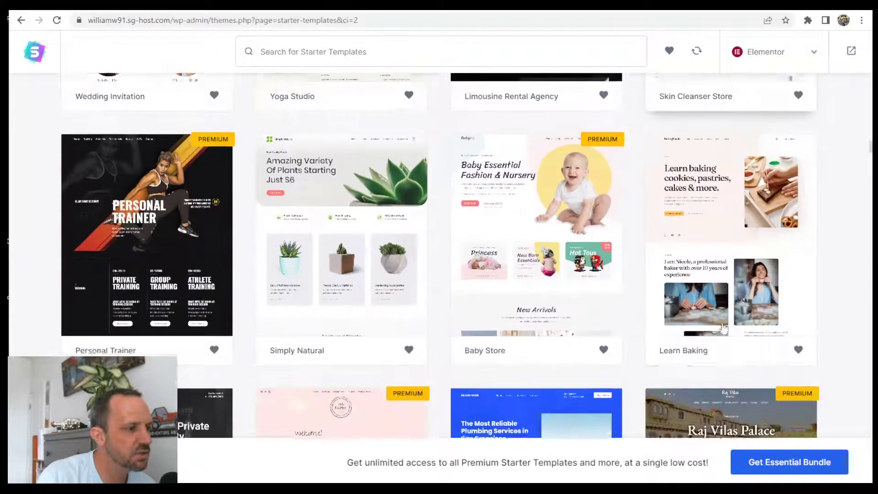
{"action": "scroll", "coordinate": [384, 298], "scroll_direction": "down", "scroll_amount": 6}
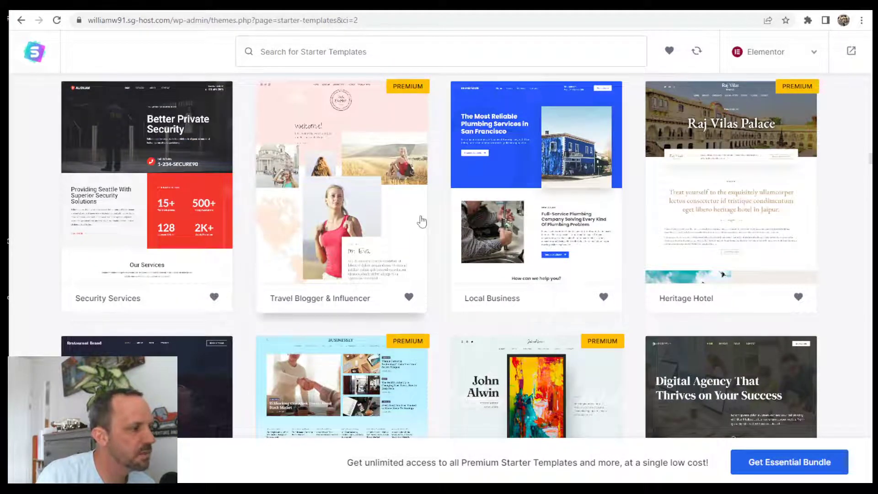
{"action": "scroll", "coordinate": [674, 240], "scroll_direction": "down", "scroll_amount": 4}
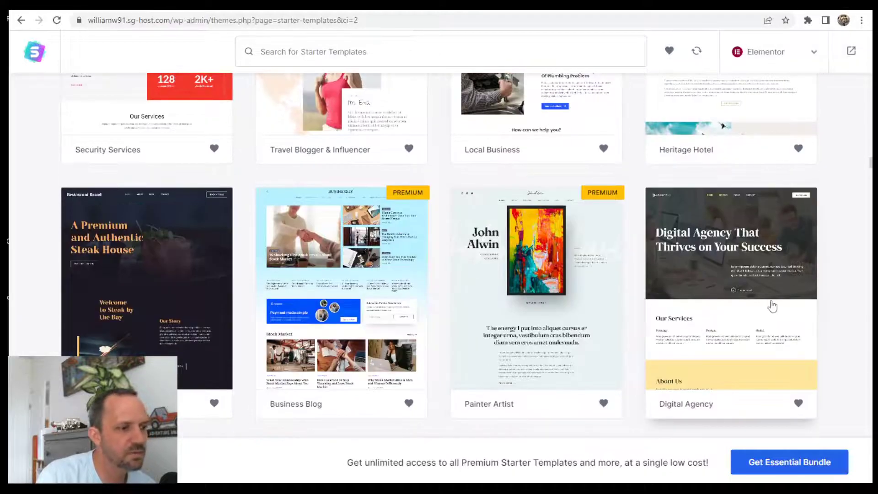
- Preview the Digital Agency template and go back to the gallery
{"action": "left_click", "coordinate": [750, 250]}
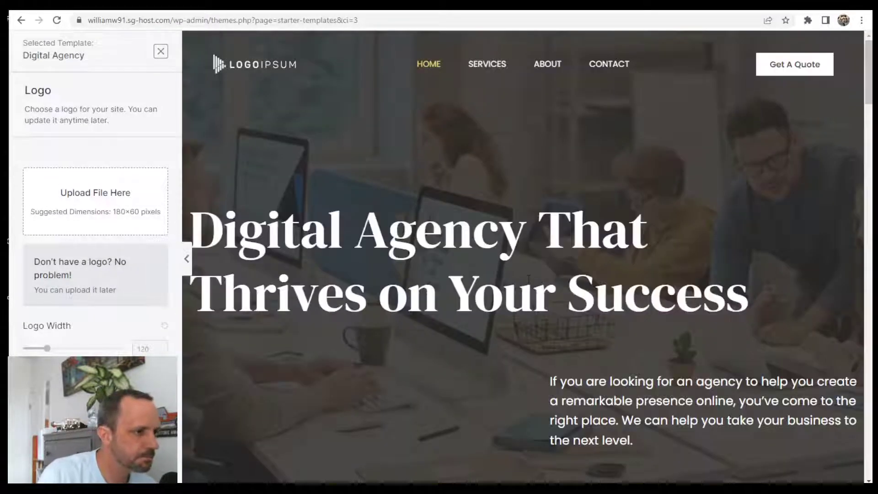
{"action": "scroll", "coordinate": [529, 278], "scroll_direction": "down", "scroll_amount": 20}
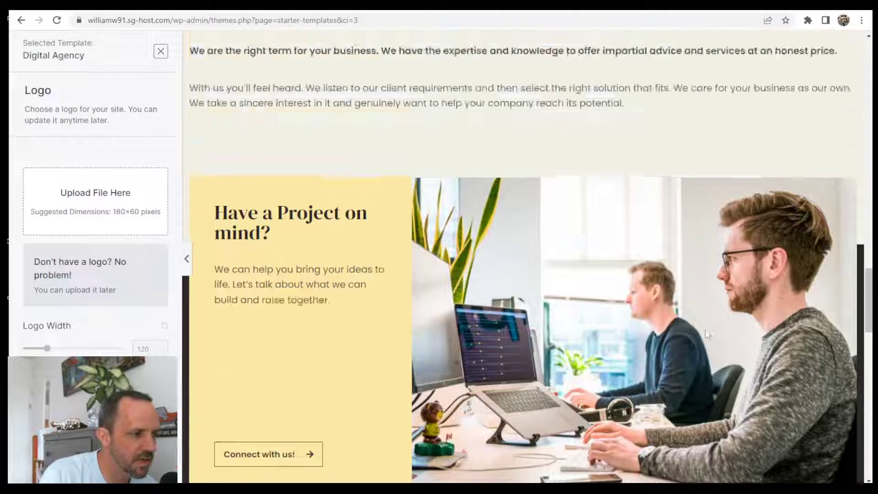
{"action": "scroll", "coordinate": [707, 329], "scroll_direction": "up", "scroll_amount": 20}
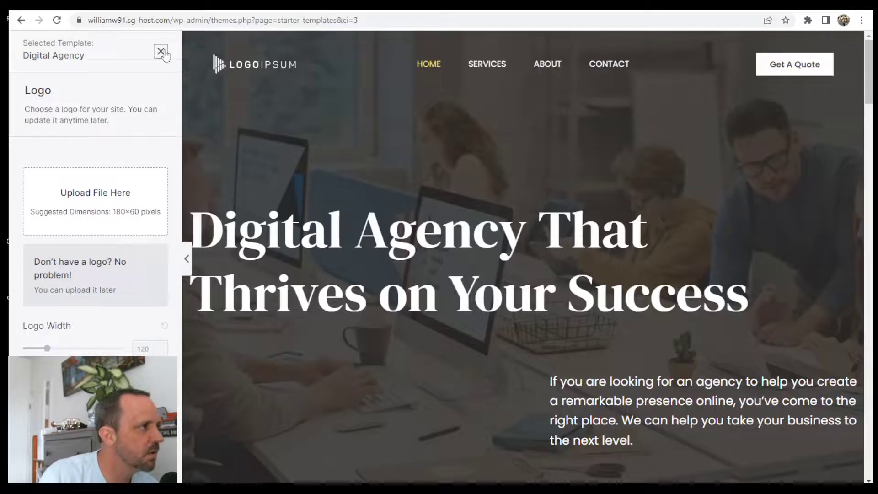
{"action": "left_click", "coordinate": [161, 52]}
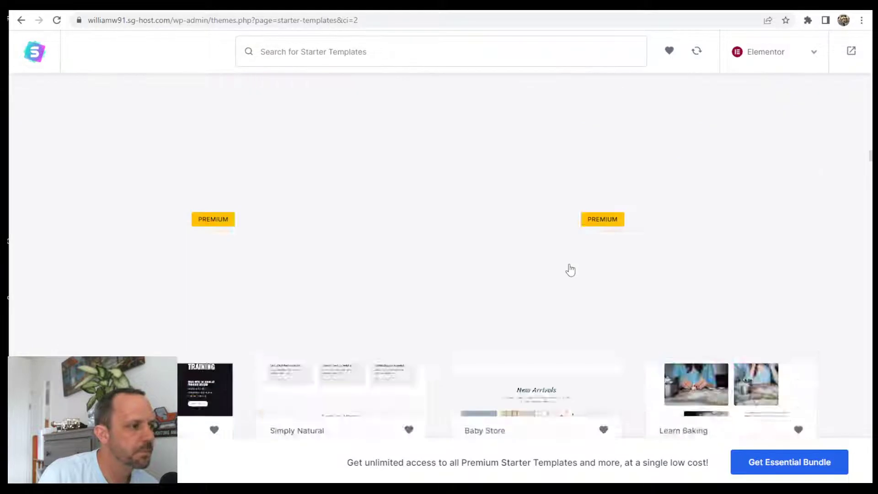
{"action": "scroll", "coordinate": [570, 270], "scroll_direction": "up", "scroll_amount": 20}
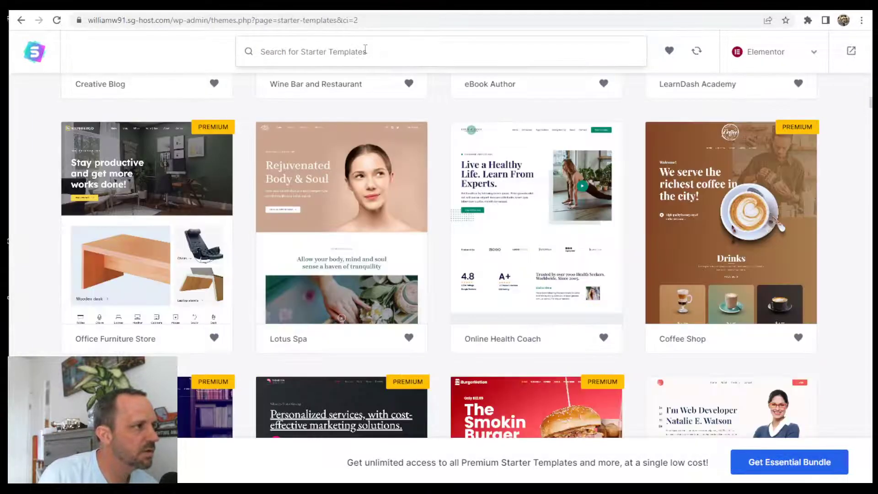
- Pick the Conference Event template via 'confe', skip the logo, and review Playfair Display defaults
{"action": "type", "text": "conf"}
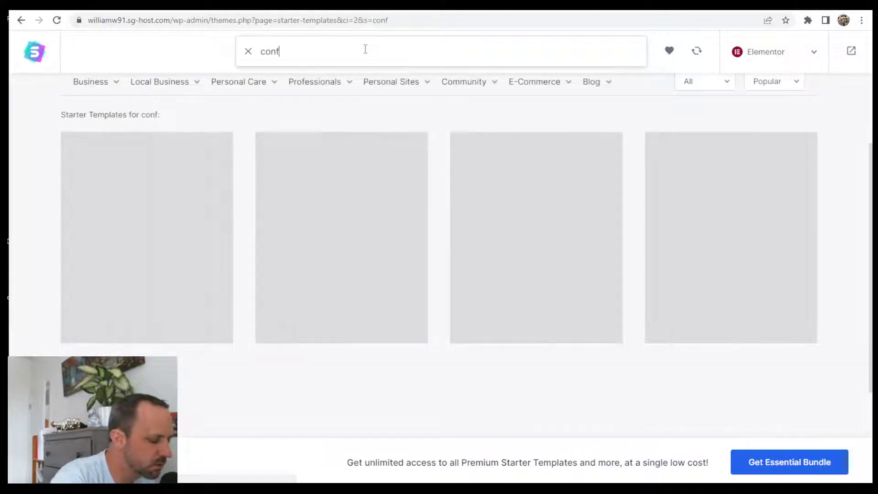
{"action": "type", "text": "e"}
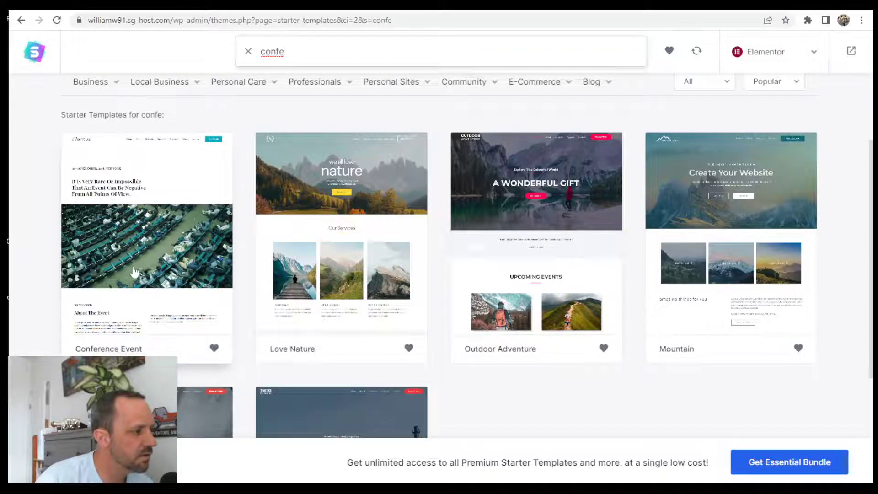
{"action": "left_click", "coordinate": [182, 215]}
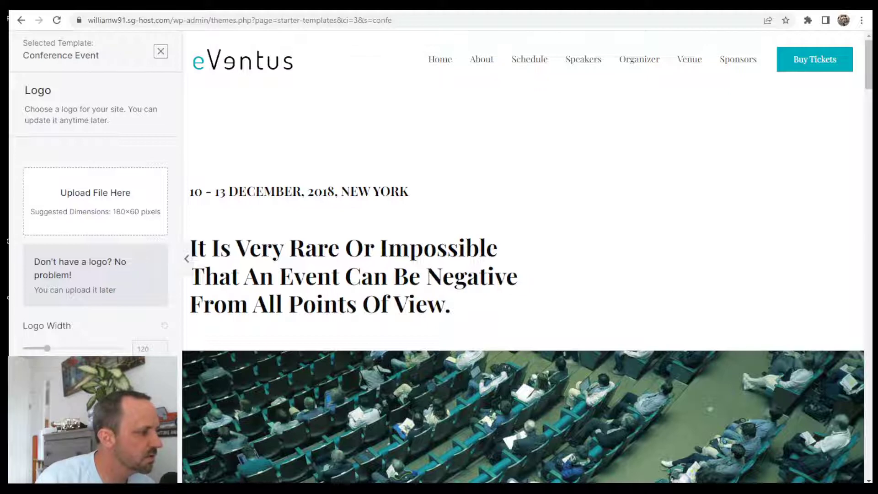
{"action": "left_click", "coordinate": [95, 439]}
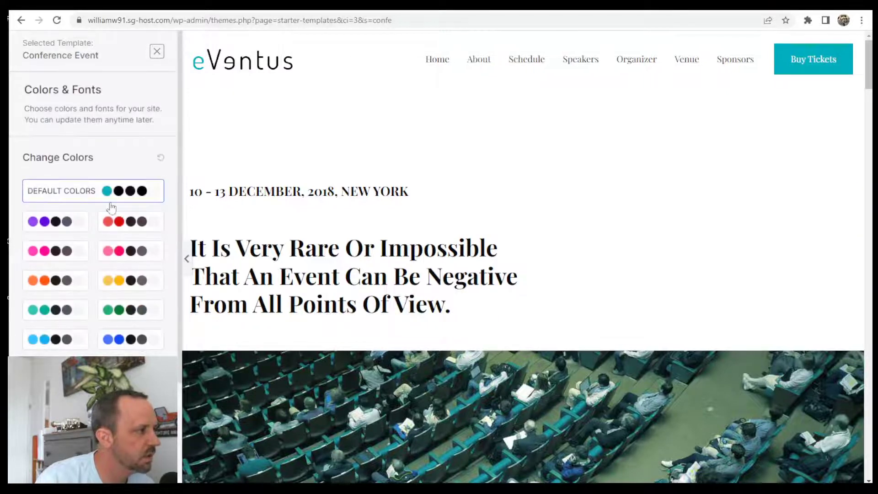
{"action": "scroll", "coordinate": [361, 440], "scroll_direction": "down", "scroll_amount": 15}
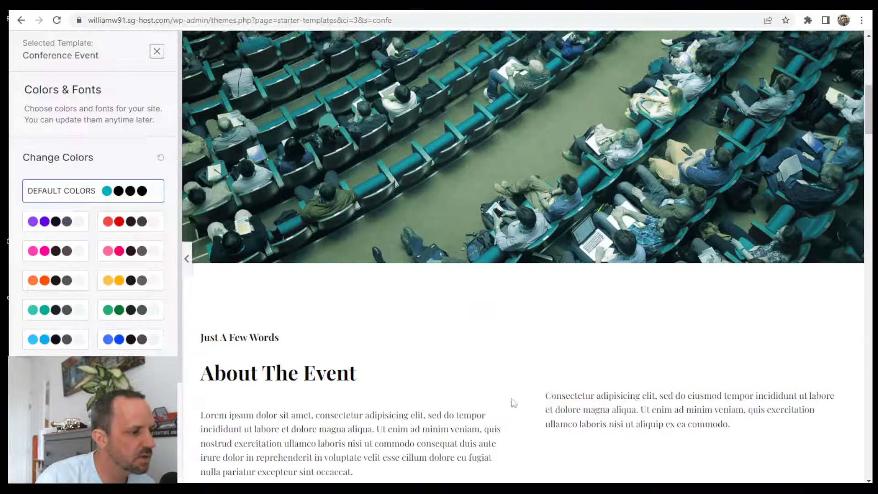
{"action": "scroll", "coordinate": [597, 359], "scroll_direction": "up", "scroll_amount": 10}
{"action": "scroll", "coordinate": [147, 289], "scroll_direction": "down", "scroll_amount": 2}
{"action": "scroll", "coordinate": [146, 289], "scroll_direction": "down", "scroll_amount": 1}
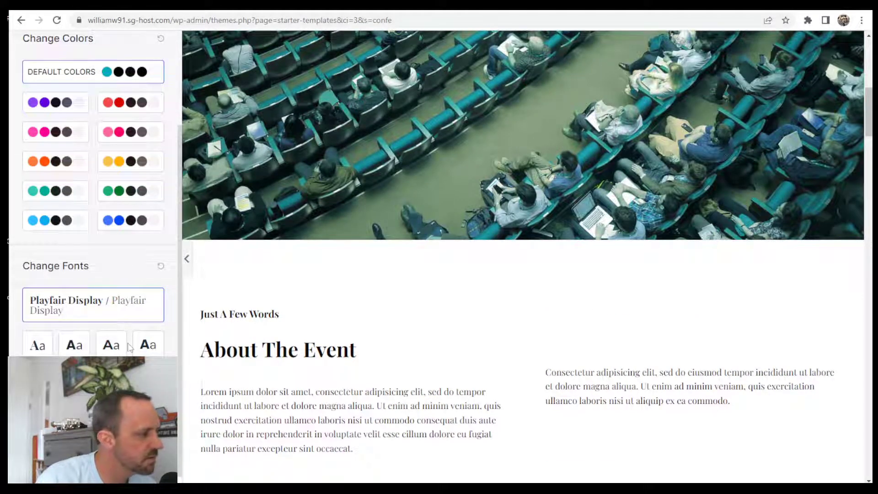
- Submit the final form with non-sensitive data sharing off to build the Conference Event site
{"action": "left_click", "coordinate": [95, 439]}
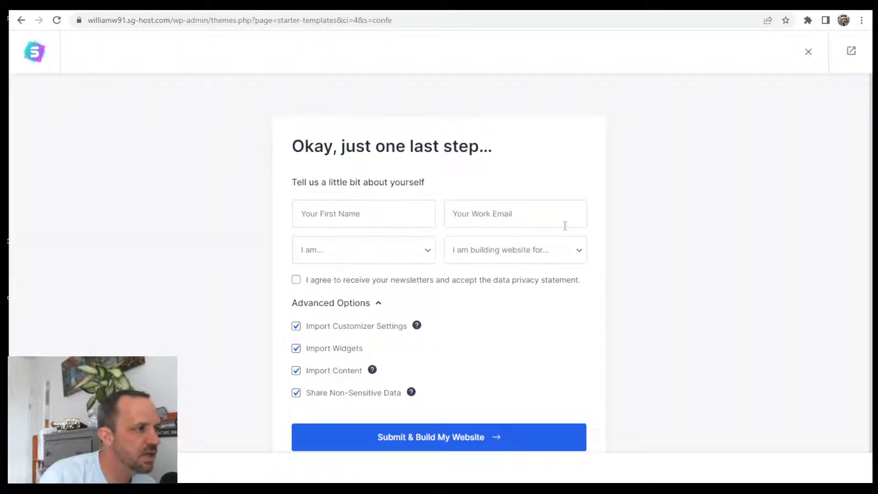
{"action": "scroll", "coordinate": [625, 257], "scroll_direction": "down", "scroll_amount": 1}
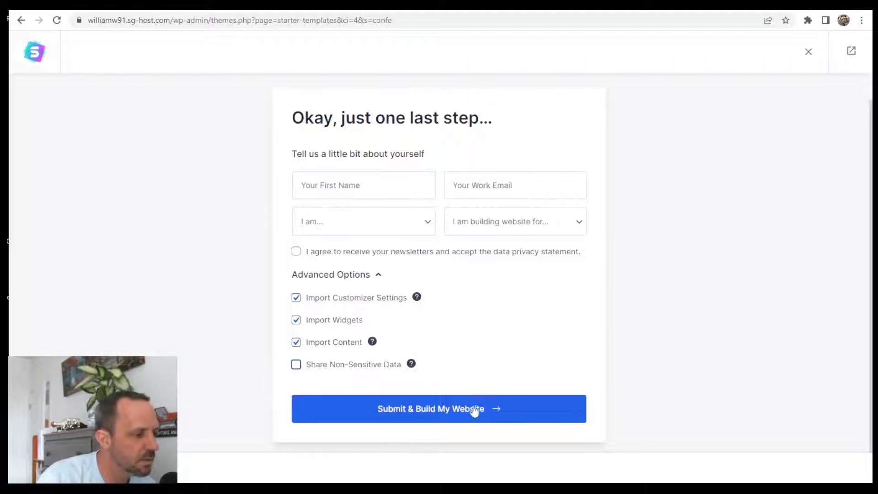
{"action": "left_click", "coordinate": [488, 408]}
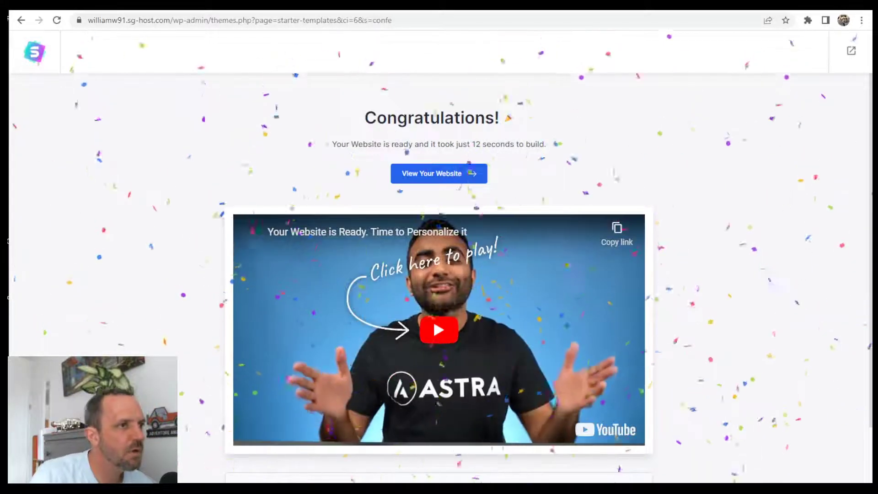
- Review the Congratulations page after the 12-second build, then exit to the Dashboard
{"action": "scroll", "coordinate": [605, 330], "scroll_direction": "down", "scroll_amount": 2}
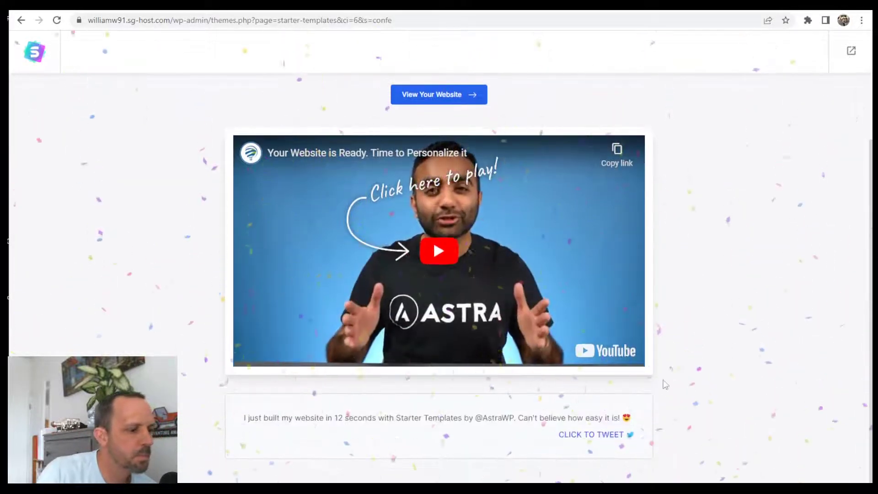
{"action": "scroll", "coordinate": [668, 379], "scroll_direction": "up", "scroll_amount": 2}
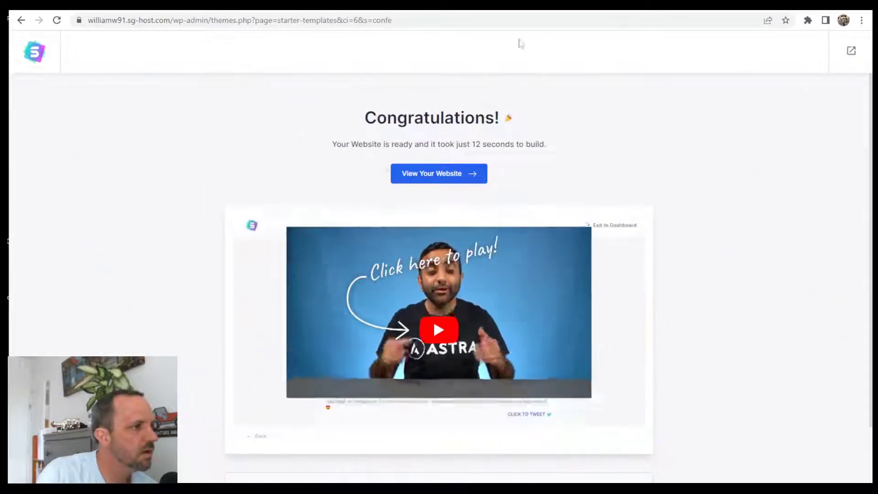
{"action": "scroll", "coordinate": [684, 338], "scroll_direction": "down", "scroll_amount": 2}
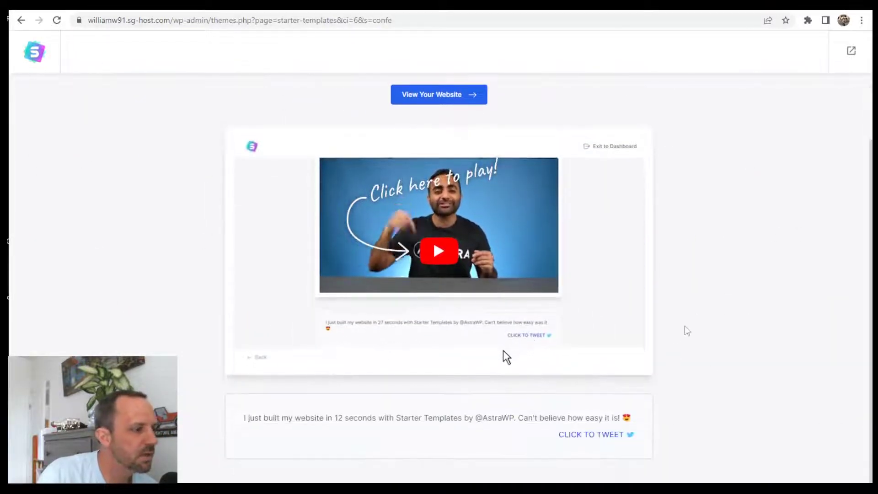
{"action": "scroll", "coordinate": [725, 378], "scroll_direction": "up", "scroll_amount": 2}
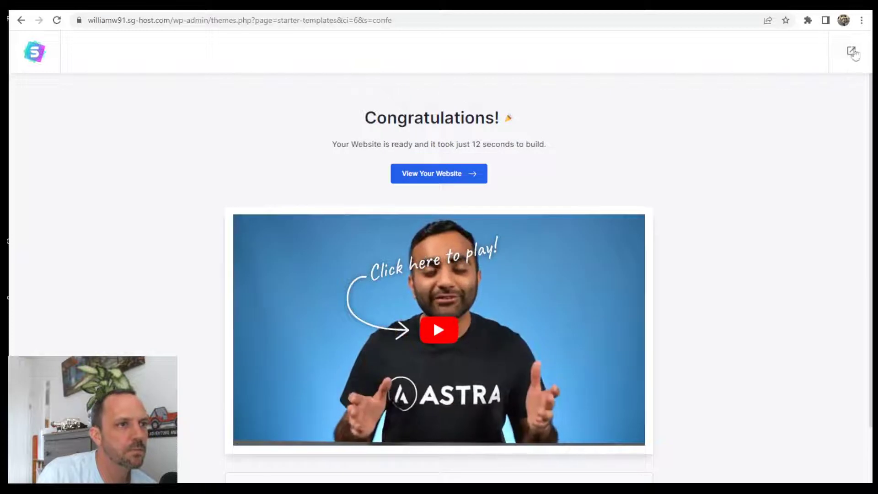
{"action": "left_click", "coordinate": [851, 52]}
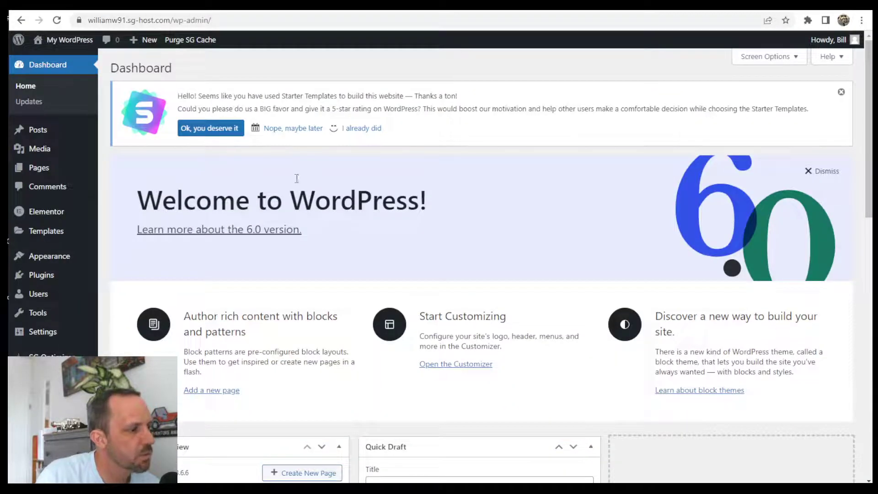
- Visit the live site and scroll through the imported eVentus conference design
{"action": "mouse_move", "coordinate": [67, 44]}
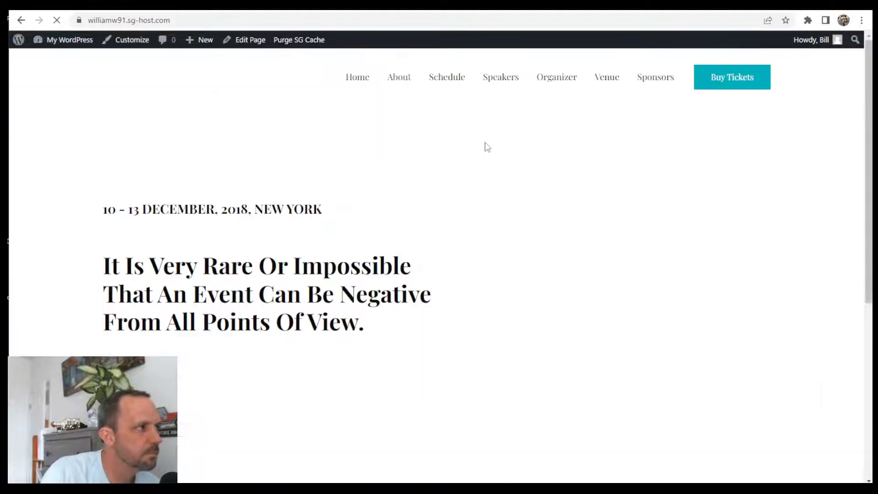
{"action": "scroll", "coordinate": [518, 152], "scroll_direction": "down", "scroll_amount": 10}
{"action": "scroll", "coordinate": [566, 175], "scroll_direction": "down", "scroll_amount": 6}
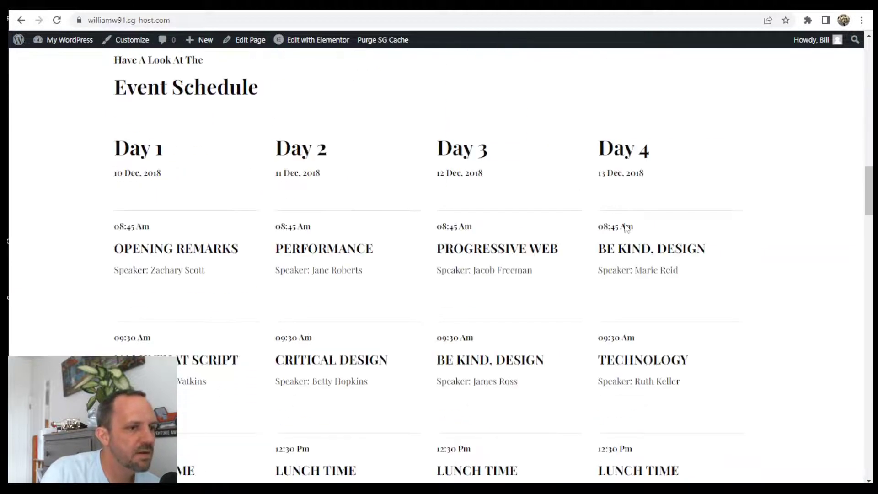
{"action": "scroll", "coordinate": [615, 265], "scroll_direction": "down", "scroll_amount": 20}
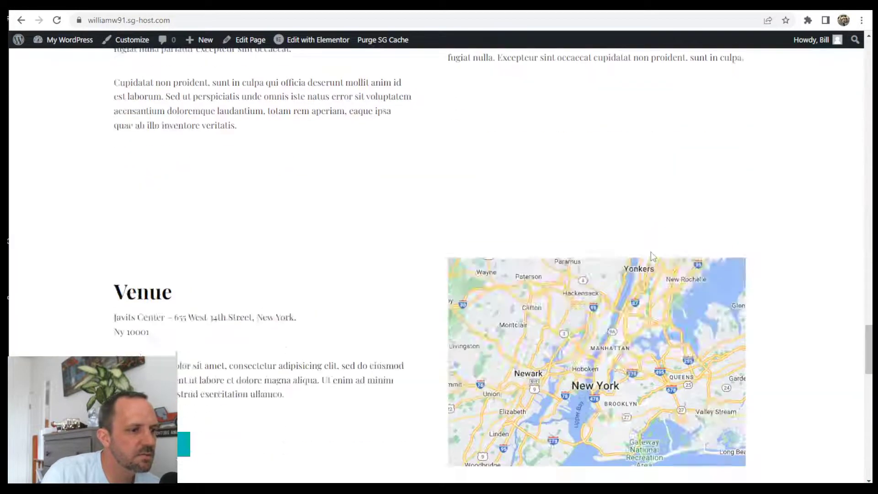
{"action": "scroll", "coordinate": [653, 249], "scroll_direction": "down", "scroll_amount": 5}
{"action": "scroll", "coordinate": [655, 246], "scroll_direction": "up", "scroll_amount": 20}
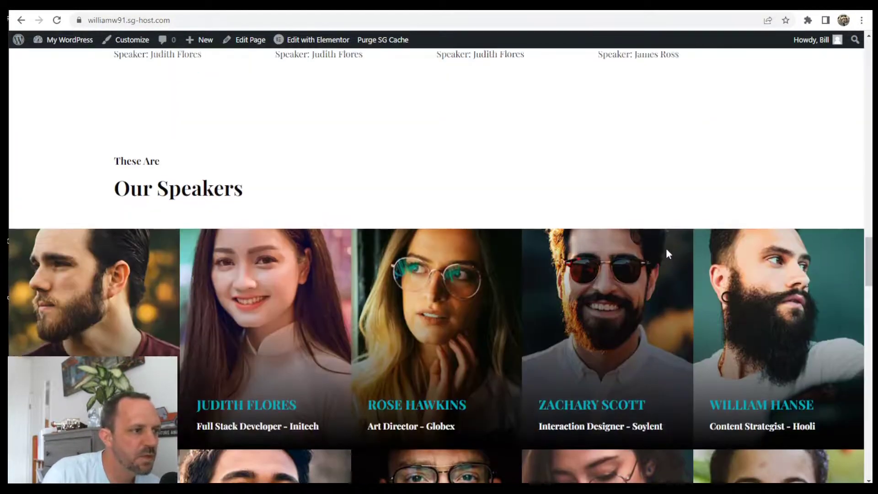
{"action": "scroll", "coordinate": [686, 255], "scroll_direction": "up", "scroll_amount": 15}
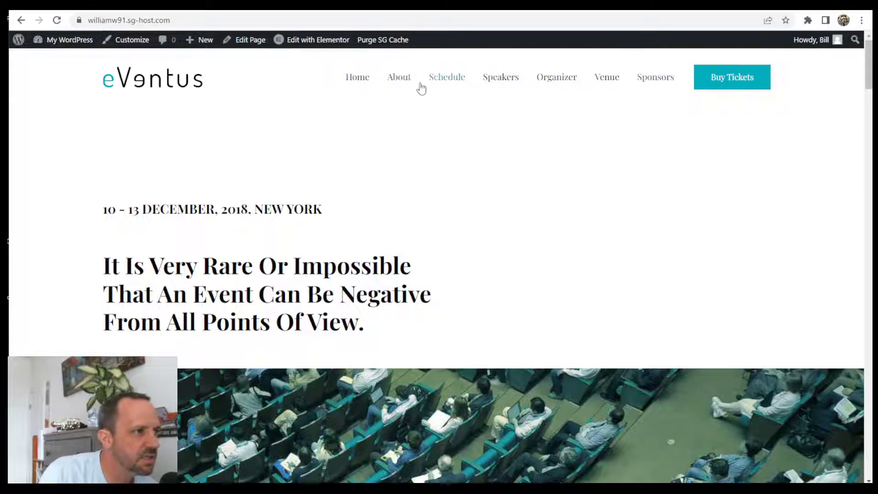
{"action": "scroll", "coordinate": [590, 245], "scroll_direction": "down", "scroll_amount": 10}
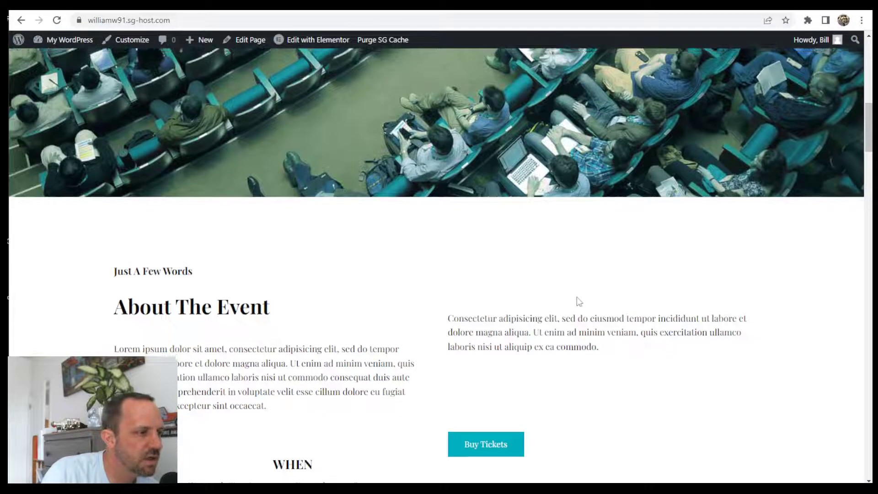
{"action": "scroll", "coordinate": [640, 275], "scroll_direction": "up", "scroll_amount": 12}
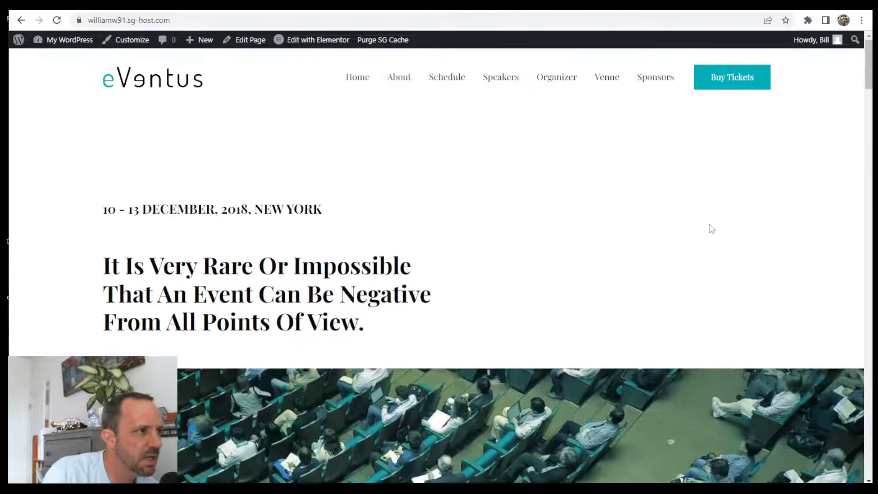
- Test the Schedule and Speakers menu links, which jump to their page sections
{"action": "left_click", "coordinate": [457, 78]}
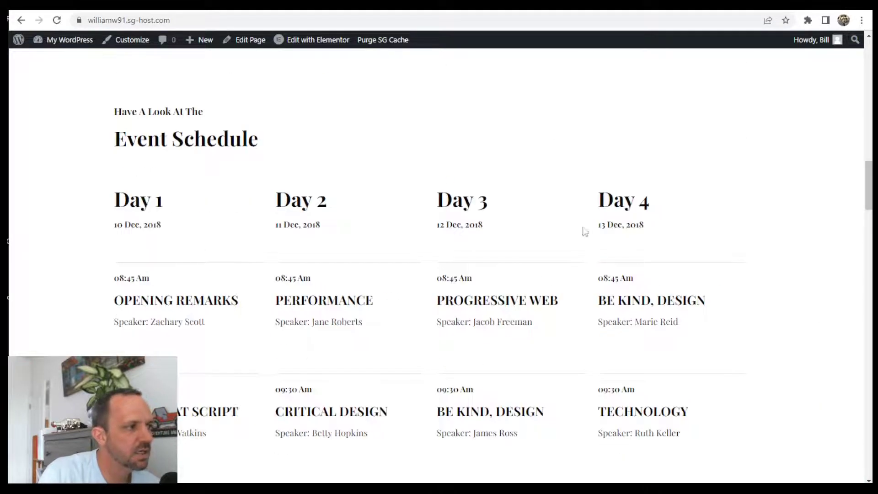
{"action": "scroll", "coordinate": [585, 232], "scroll_direction": "up", "scroll_amount": 12}
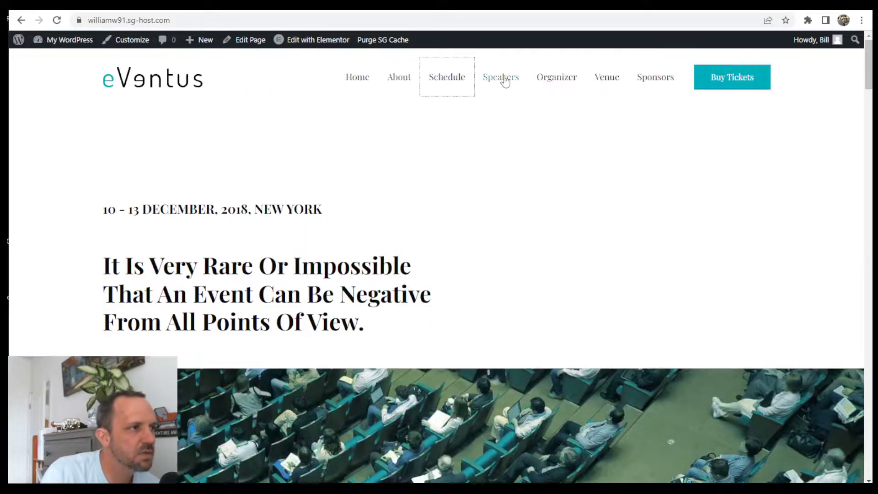
{"action": "left_click", "coordinate": [504, 78]}
{"action": "scroll", "coordinate": [478, 219], "scroll_direction": "up", "scroll_amount": 10}
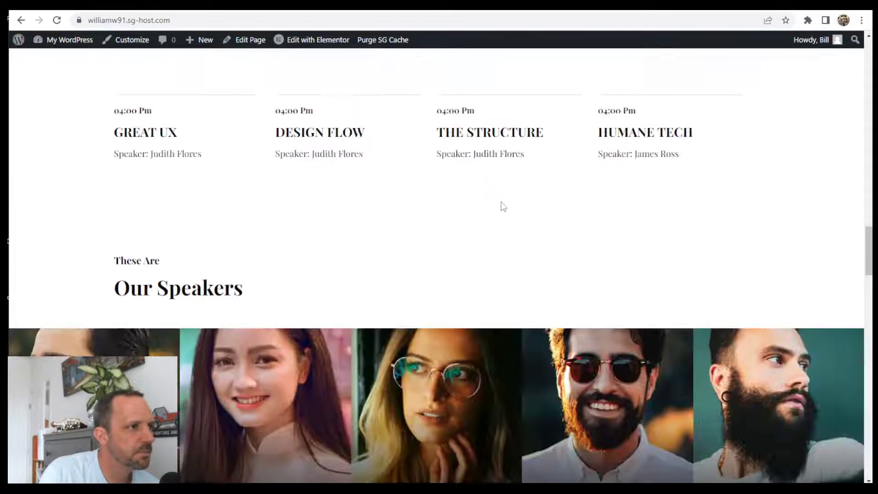
{"action": "scroll", "coordinate": [503, 207], "scroll_direction": "up", "scroll_amount": 15}
{"action": "left_click", "coordinate": [558, 78]}
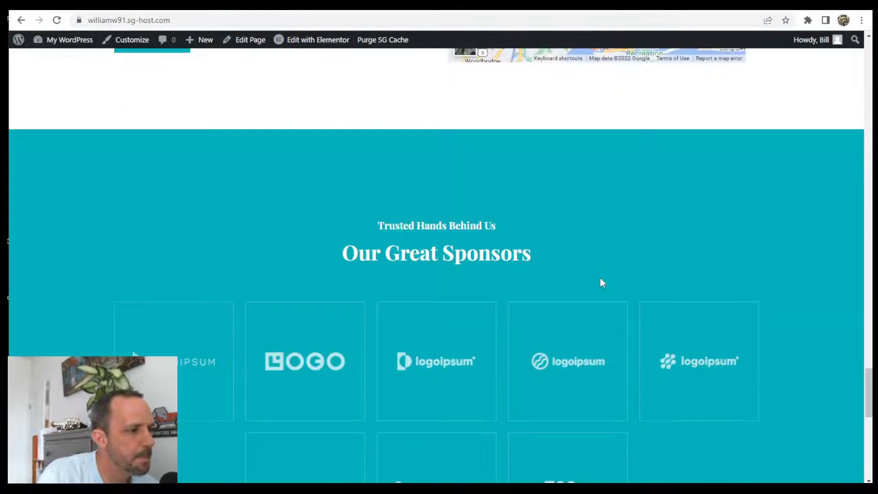
- Check that the About menu link jumps to the About The Event section
{"action": "scroll", "coordinate": [598, 274], "scroll_direction": "up", "scroll_amount": 20}
{"action": "scroll", "coordinate": [581, 311], "scroll_direction": "up", "scroll_amount": 5}
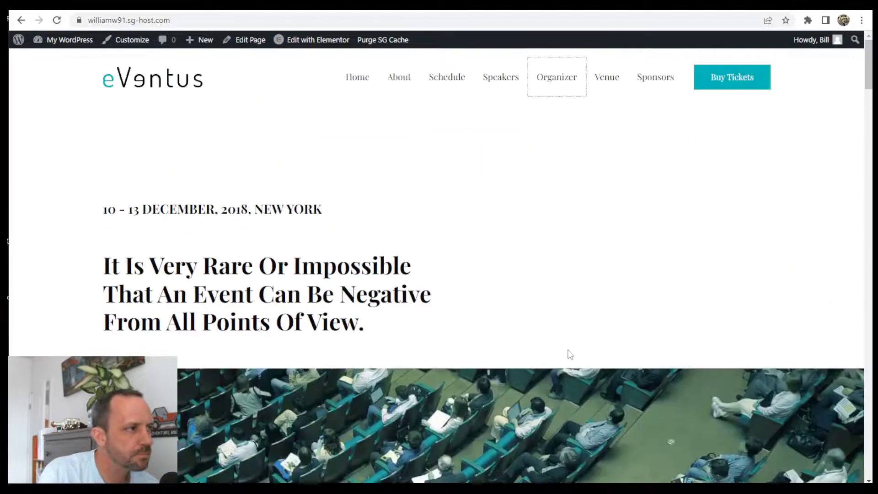
{"action": "scroll", "coordinate": [519, 160], "scroll_direction": "down", "scroll_amount": 1}
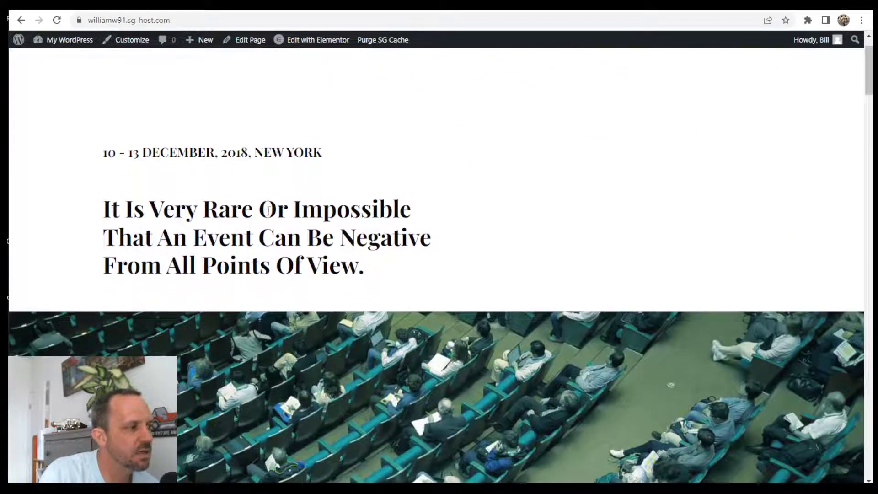
{"action": "scroll", "coordinate": [456, 83], "scroll_direction": "up", "scroll_amount": 1}
{"action": "left_click", "coordinate": [407, 80]}
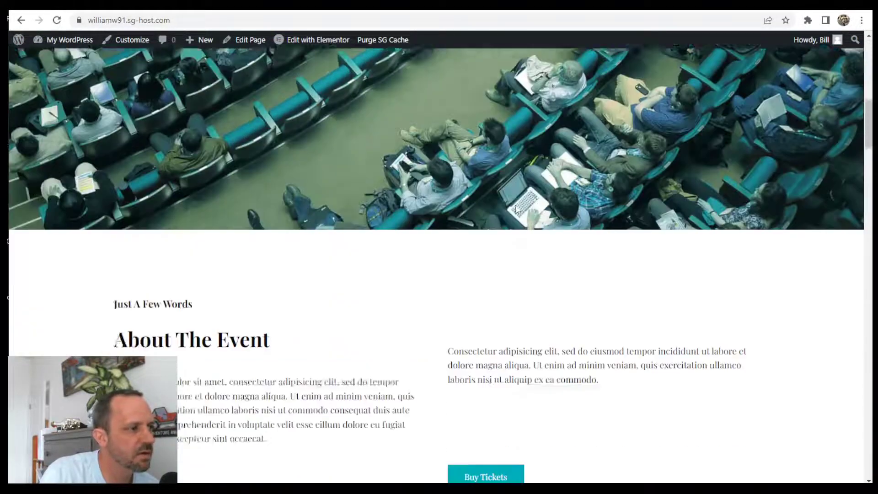
{"action": "scroll", "coordinate": [587, 215], "scroll_direction": "up", "scroll_amount": 10}
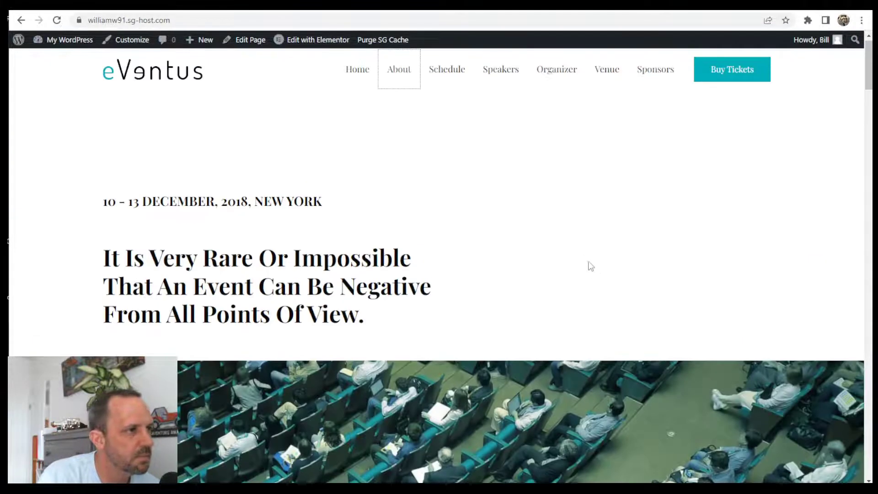
{"action": "scroll", "coordinate": [528, 318], "scroll_direction": "down", "scroll_amount": 7}
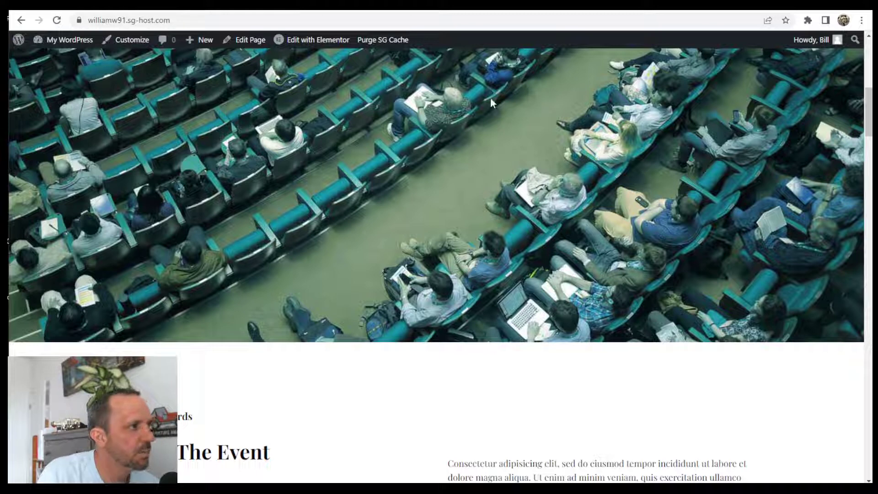
{"action": "mouse_move", "coordinate": [315, 39]}
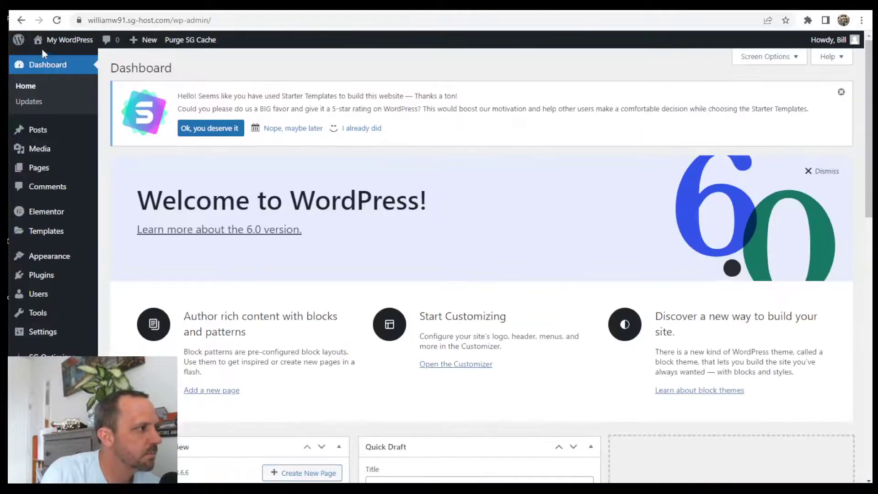
- From the Pages list, open the One Page Website page in Elementor
{"action": "left_click", "coordinate": [40, 169]}
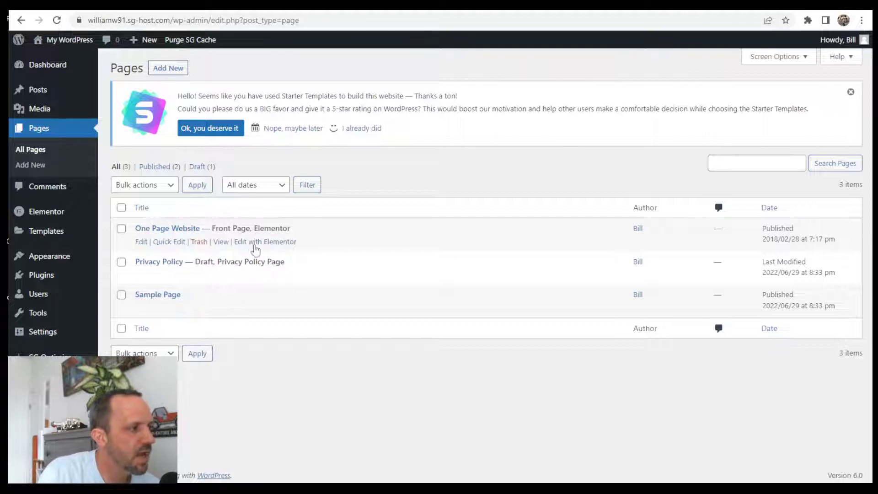
{"action": "left_click", "coordinate": [281, 242]}
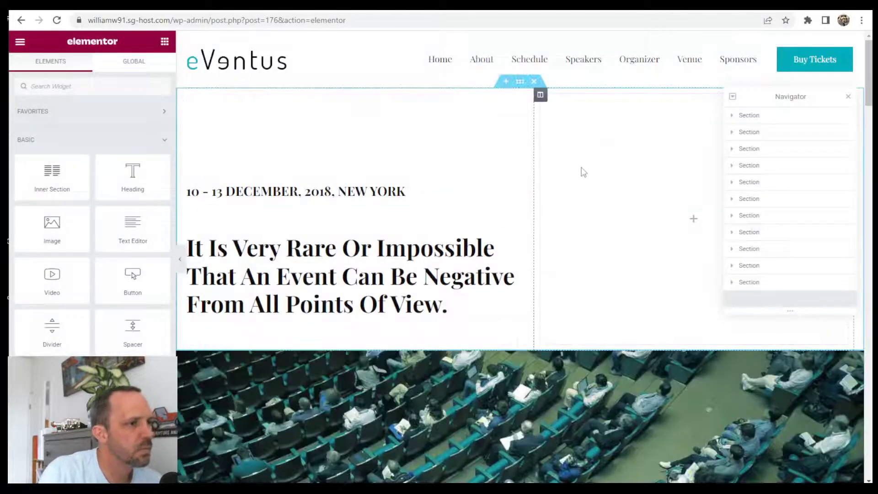
- Open the Event Schedule section's Menu Anchor settings to confirm its ID is schedule
{"action": "left_click_drag", "start_coordinate": [800, 98], "coordinate": [788, 96]}
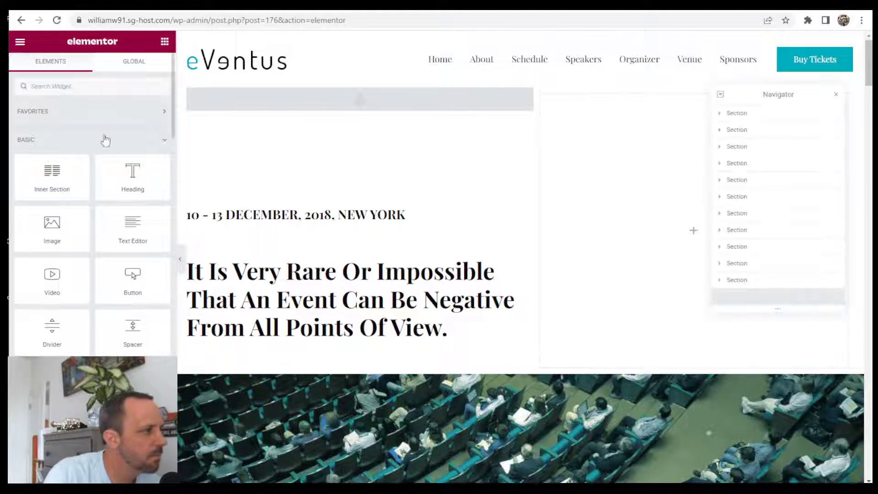
{"action": "scroll", "coordinate": [465, 251], "scroll_direction": "down", "scroll_amount": 10}
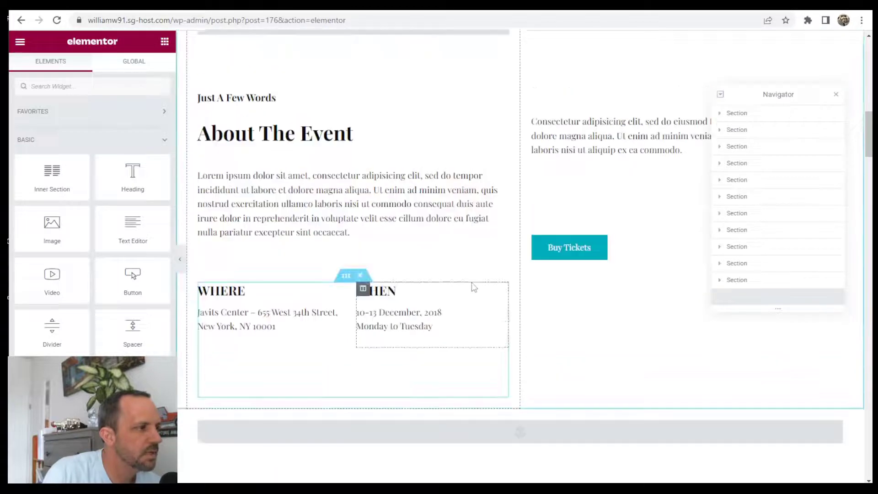
{"action": "scroll", "coordinate": [457, 288], "scroll_direction": "up", "scroll_amount": 3}
{"action": "scroll", "coordinate": [402, 239], "scroll_direction": "down", "scroll_amount": 8}
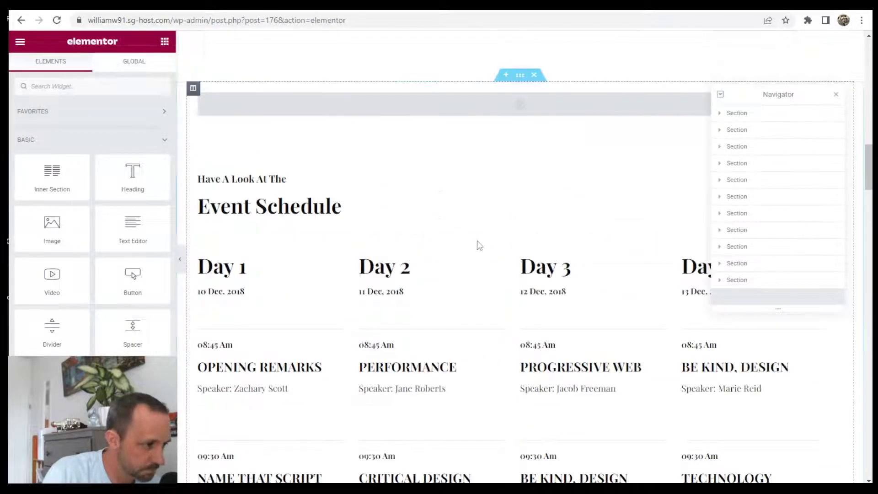
{"action": "scroll", "coordinate": [525, 297], "scroll_direction": "up", "scroll_amount": 3}
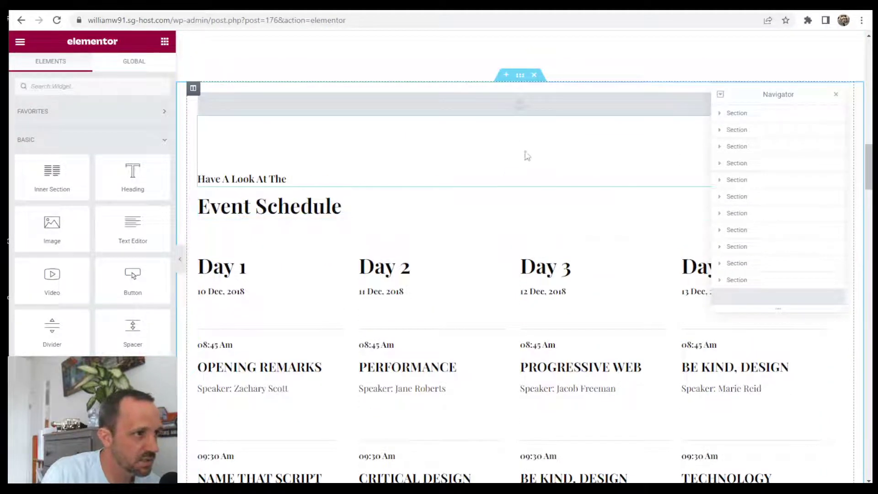
{"action": "left_click", "coordinate": [541, 112]}
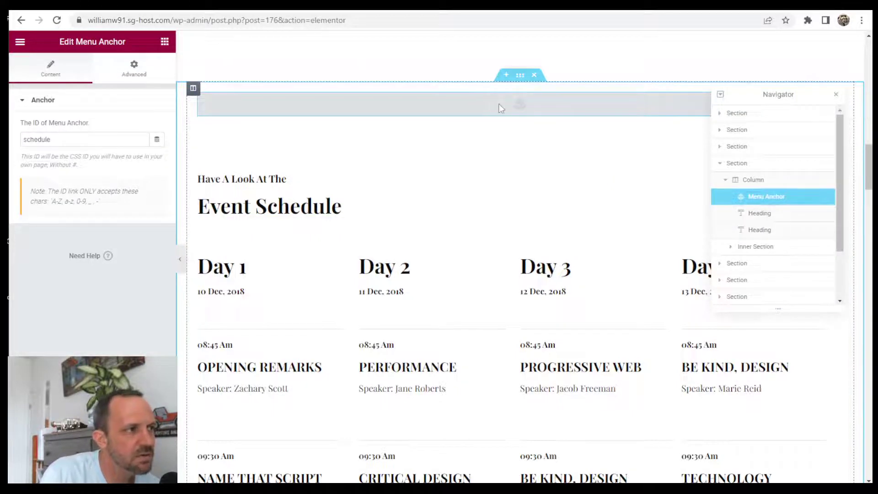
- Scroll the Elementor canvas to the Our Speakers section
{"action": "scroll", "coordinate": [522, 146], "scroll_direction": "up", "scroll_amount": 5}
{"action": "scroll", "coordinate": [542, 170], "scroll_direction": "down", "scroll_amount": 10}
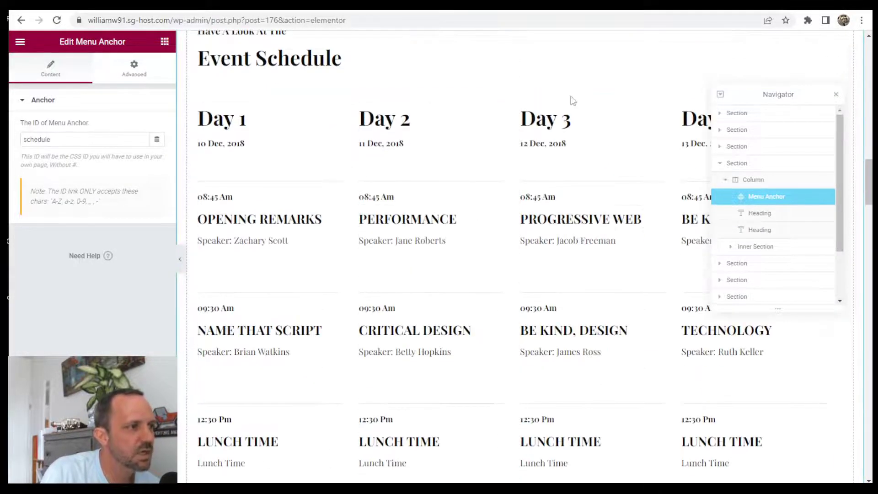
{"action": "scroll", "coordinate": [563, 104], "scroll_direction": "up", "scroll_amount": 3}
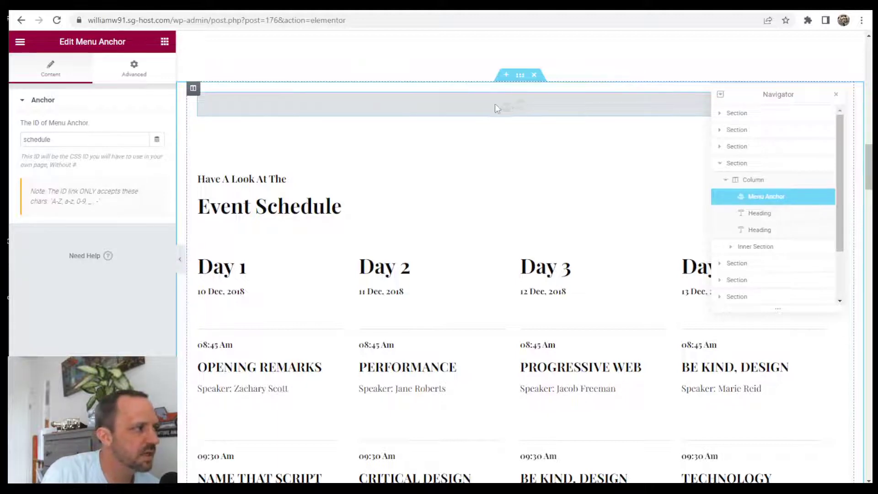
{"action": "scroll", "coordinate": [559, 129], "scroll_direction": "down", "scroll_amount": 16}
{"action": "scroll", "coordinate": [519, 217], "scroll_direction": "up", "scroll_amount": 8}
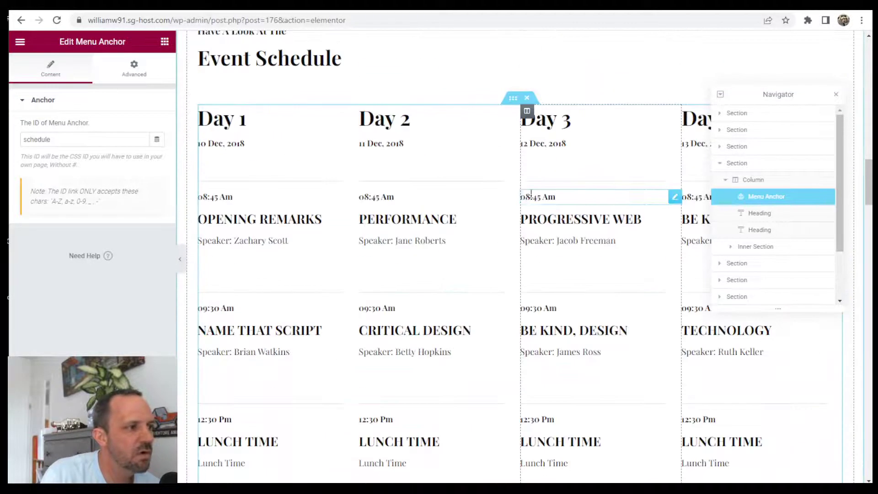
{"action": "scroll", "coordinate": [503, 212], "scroll_direction": "up", "scroll_amount": 6}
{"action": "scroll", "coordinate": [503, 211], "scroll_direction": "down", "scroll_amount": 14}
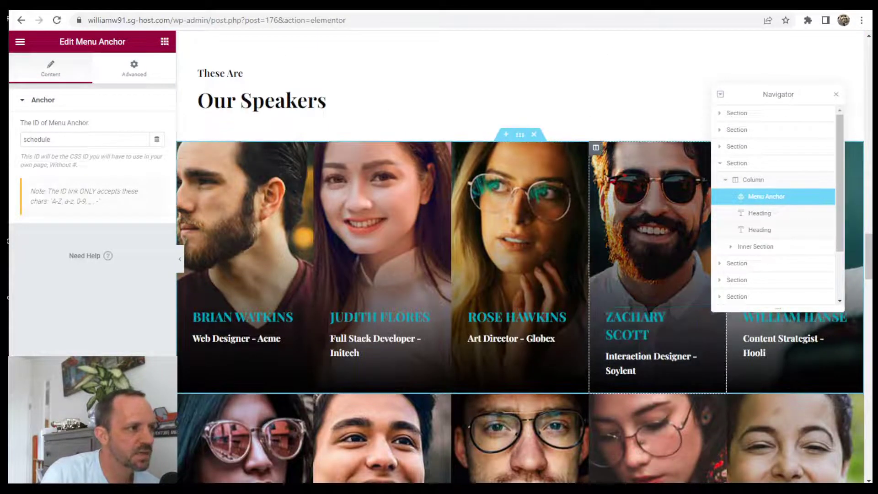
{"action": "scroll", "coordinate": [527, 156], "scroll_direction": "up", "scroll_amount": 6}
{"action": "scroll", "coordinate": [412, 347], "scroll_direction": "down", "scroll_amount": 6}
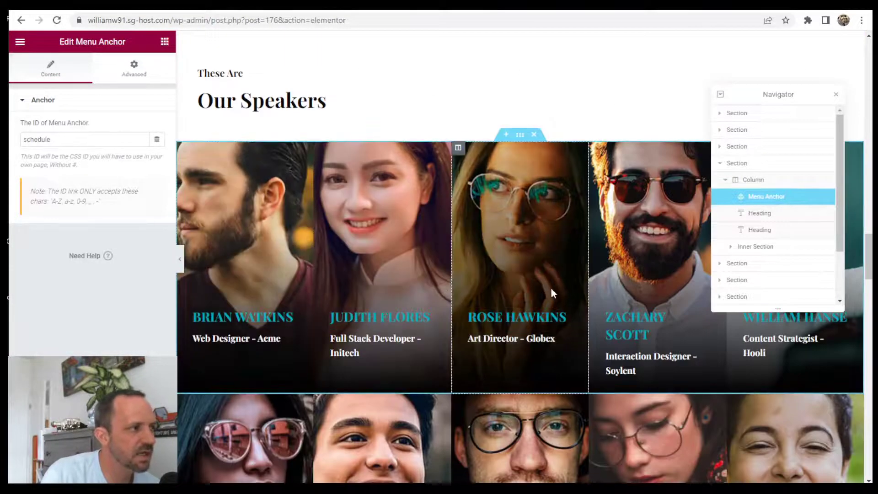
{"action": "scroll", "coordinate": [551, 287], "scroll_direction": "up", "scroll_amount": 6}
- Change the Our Speakers heading to read Our Tech
{"action": "left_click", "coordinate": [327, 397]}
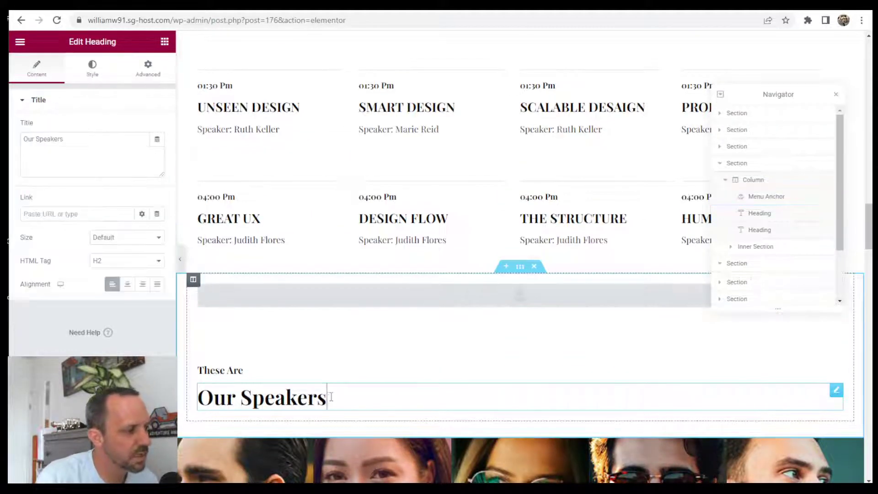
{"action": "mouse_move", "coordinate": [327, 400]}
{"action": "left_mouse_down"}
{"action": "mouse_move", "coordinate": [210, 392]}
{"action": "mouse_move", "coordinate": [330, 392]}
{"action": "left_mouse_up"}
{"action": "left_click", "coordinate": [255, 395]}
{"action": "type", "text": "T"}
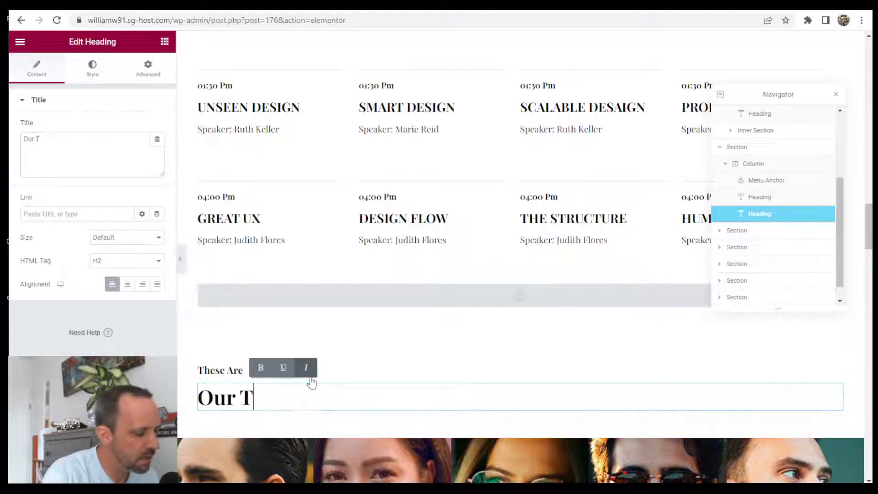
{"action": "type", "text": "ech"}
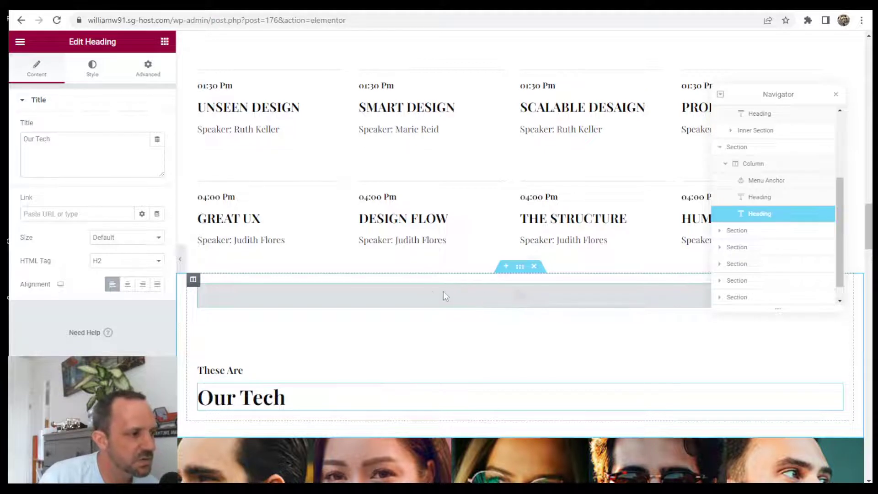
- Change that section's menu anchor ID from speakers to tech, then exit Elementor
{"action": "left_click", "coordinate": [524, 298]}
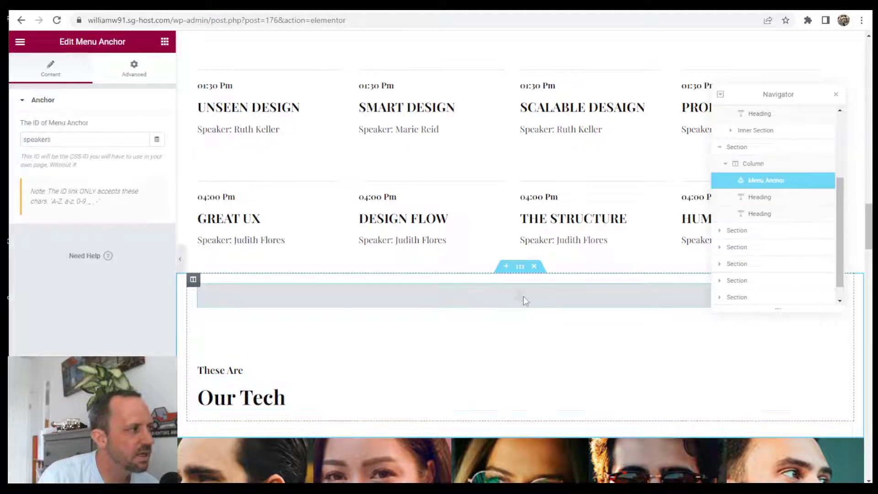
{"action": "double_click", "coordinate": [66, 137]}
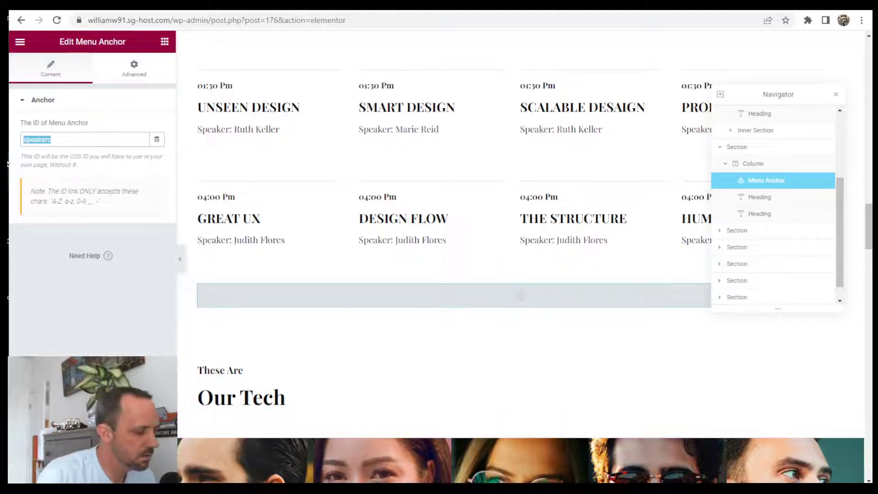
{"action": "type", "text": "tech"}
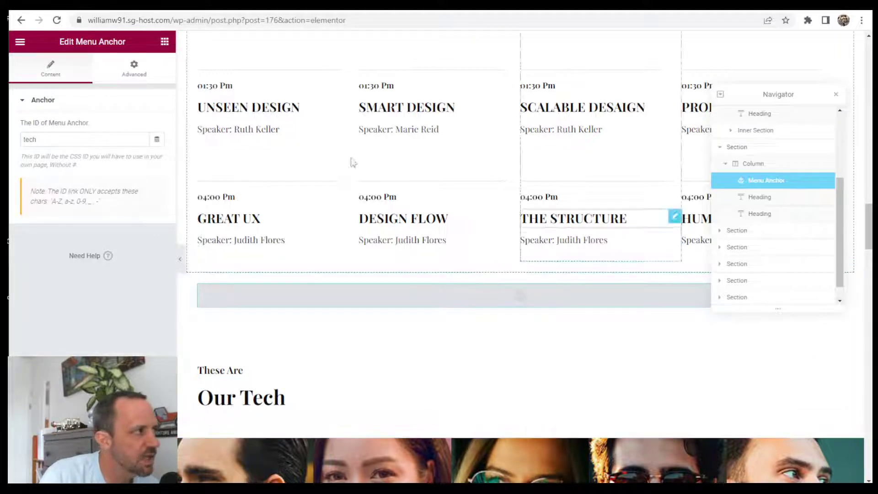
{"action": "left_click", "coordinate": [19, 44]}
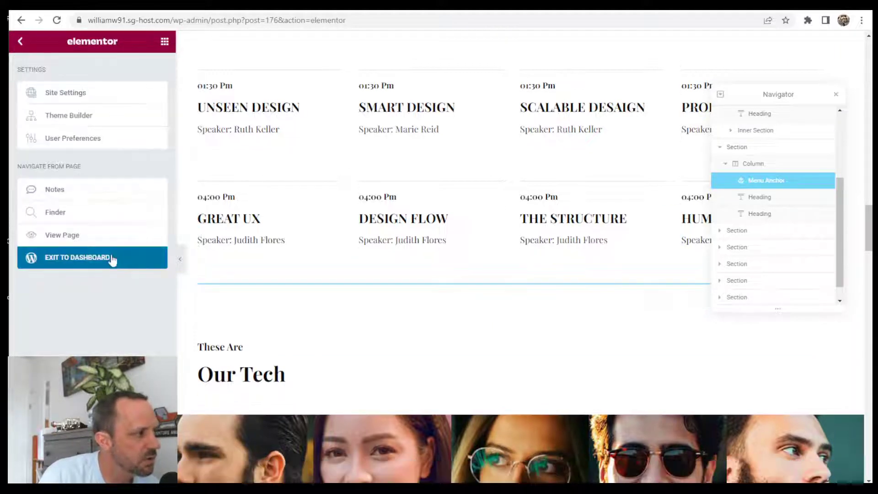
{"action": "left_click", "coordinate": [110, 260]}
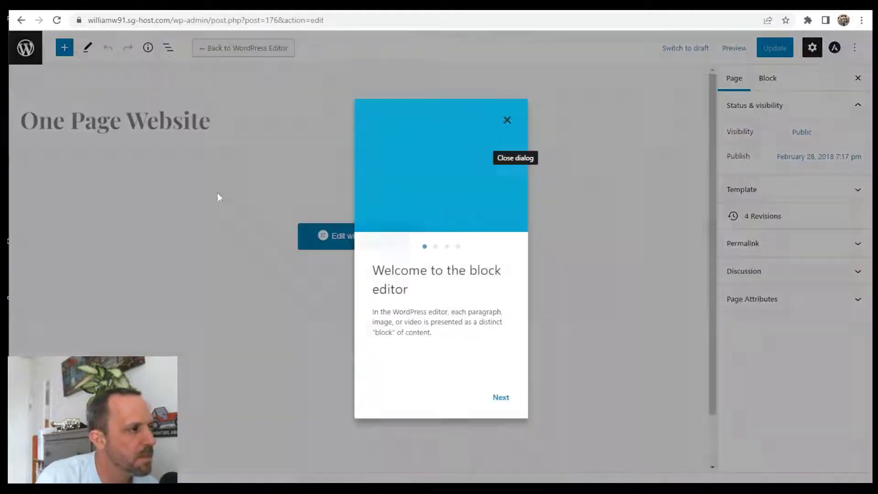
- Dismiss the block editor welcome tour and return to the Pages list
{"action": "left_click", "coordinate": [507, 121]}
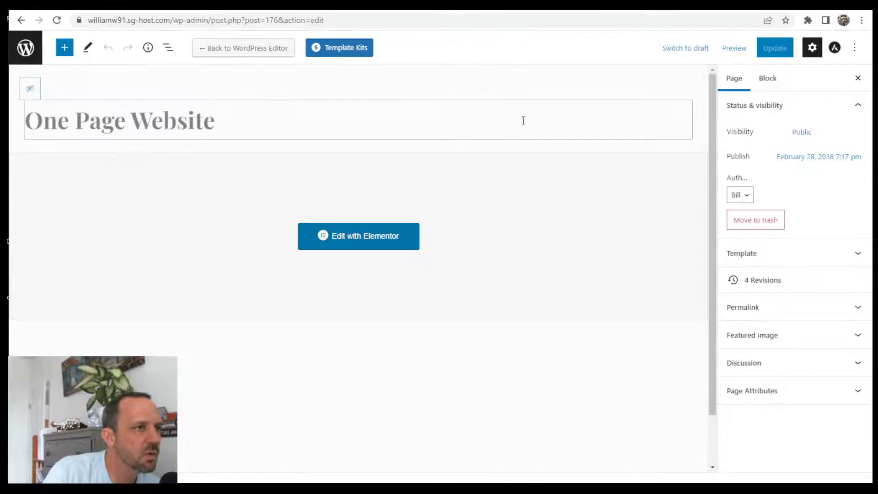
{"action": "left_click", "coordinate": [24, 48]}
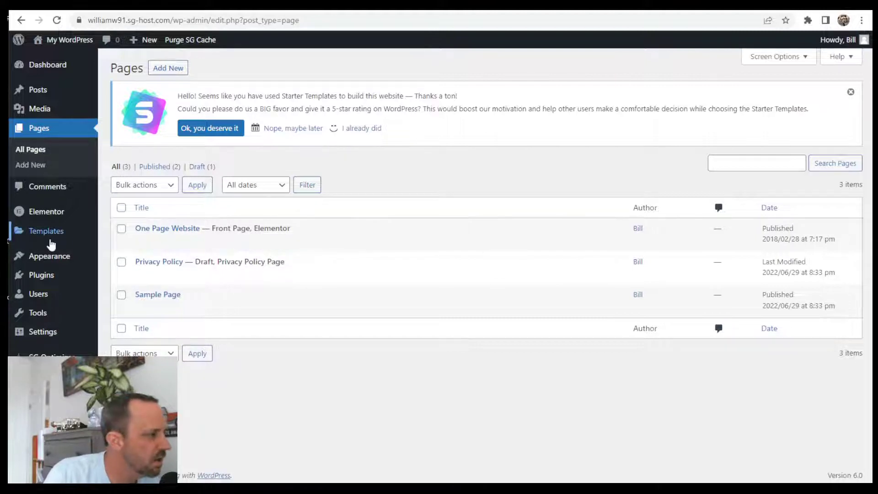
{"action": "mouse_move", "coordinate": [42, 255]}
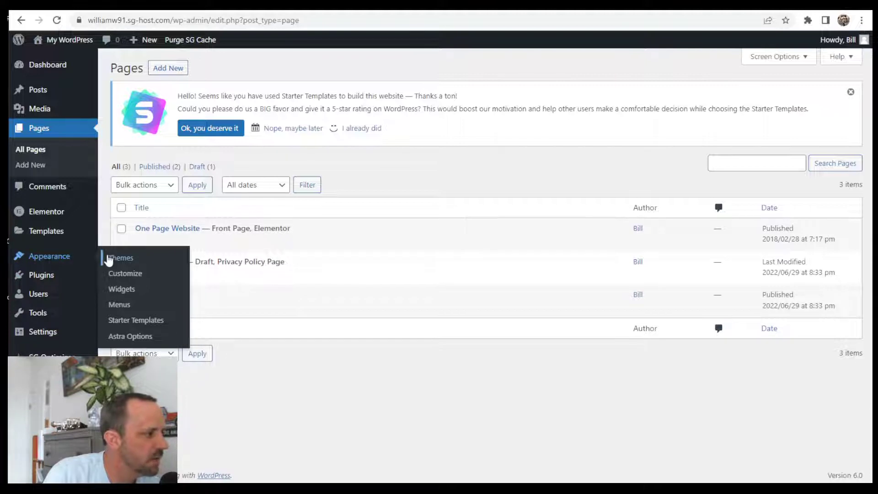
- In Appearance > Menus, change the Speakers item's link URL to #tech
{"action": "left_click", "coordinate": [121, 306]}
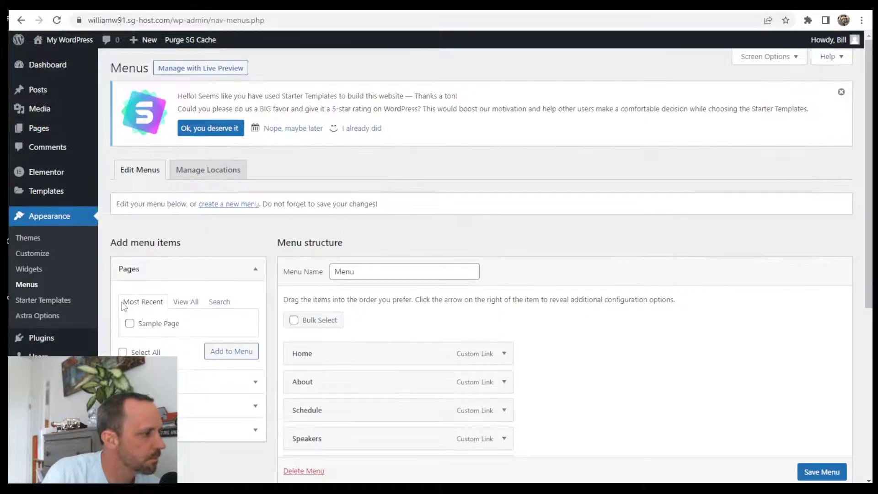
{"action": "scroll", "coordinate": [639, 345], "scroll_direction": "down", "scroll_amount": 6}
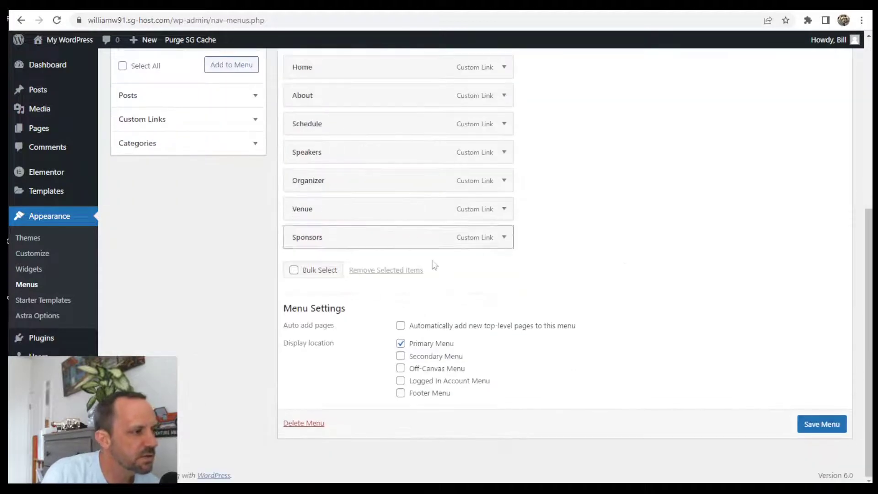
{"action": "scroll", "coordinate": [433, 260], "scroll_direction": "up", "scroll_amount": 3}
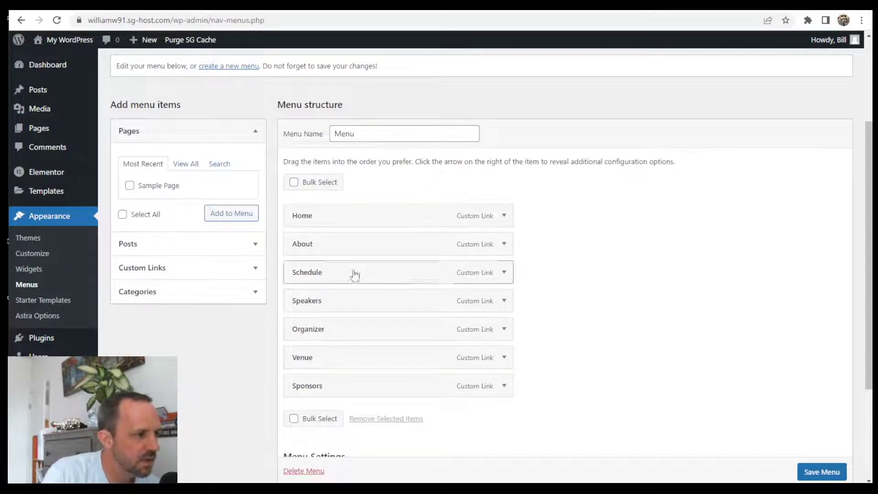
{"action": "left_click", "coordinate": [503, 301]}
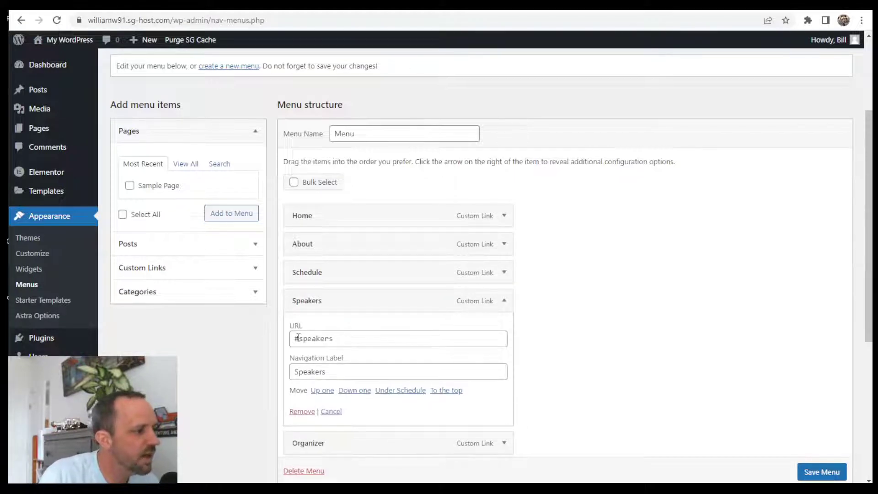
{"action": "left_click", "coordinate": [342, 340]}
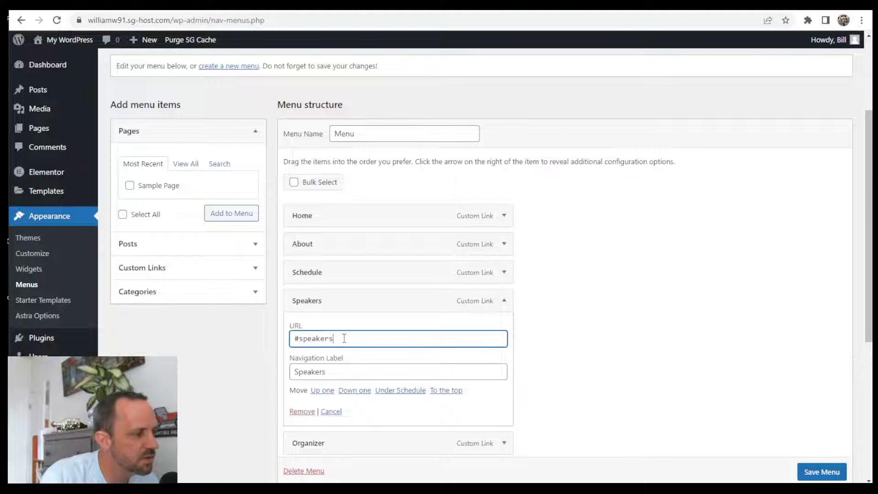
{"action": "key", "text": "shift+Left"}
{"action": "key", "text": "shift+Left"}
{"action": "key", "text": "shift+Left"}
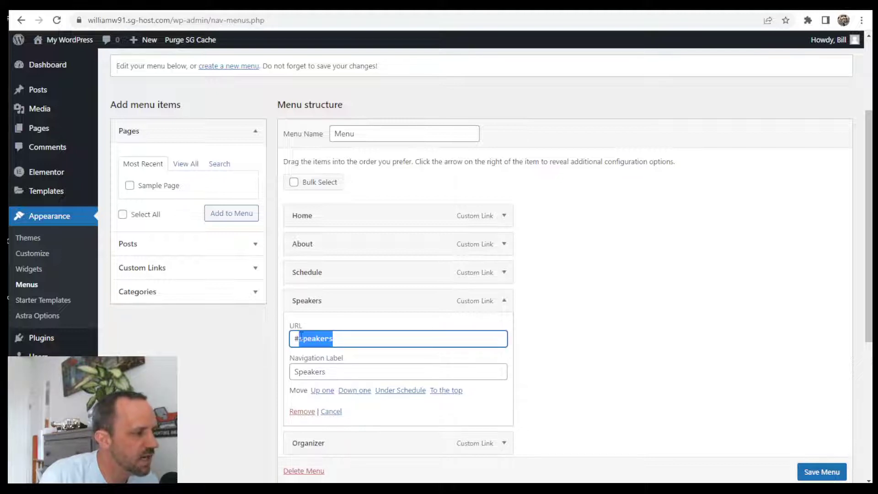
{"action": "type", "text": "tech"}
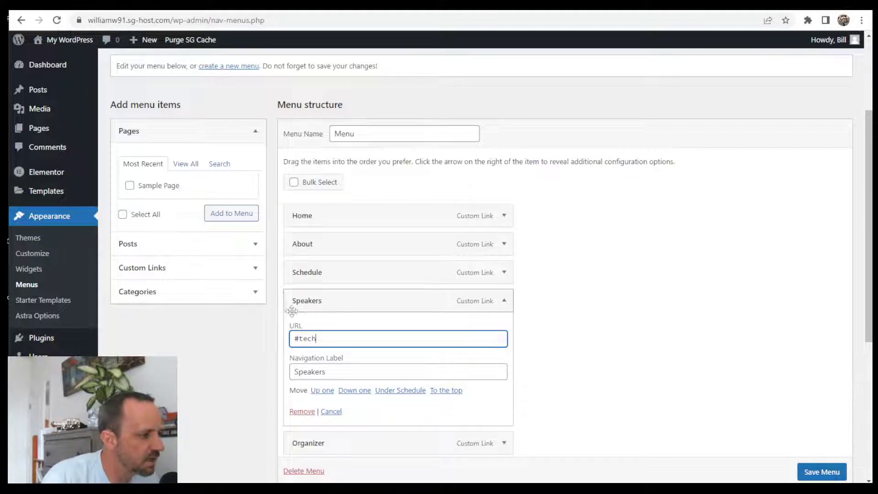
- Relabel the Speakers menu item as Tech and save the menu
{"action": "left_click", "coordinate": [339, 374]}
{"action": "left_click_drag", "start_coordinate": [339, 374], "coordinate": [273, 380]}
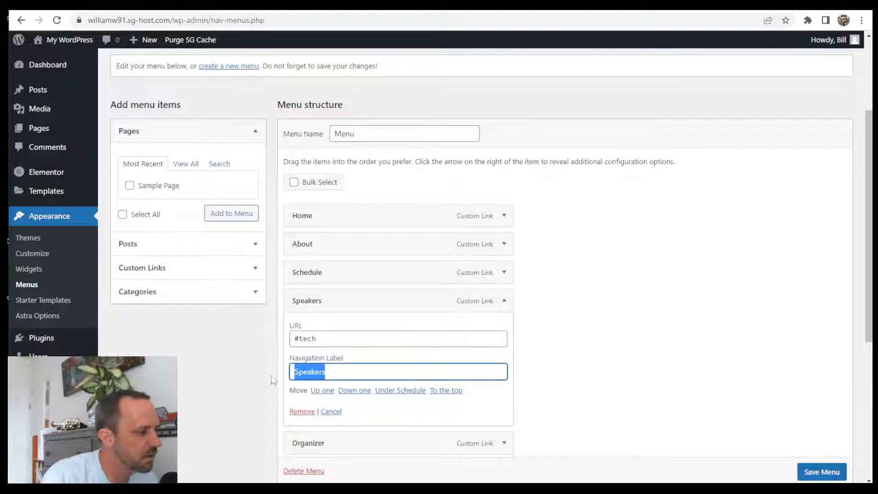
{"action": "type", "text": "Tech"}
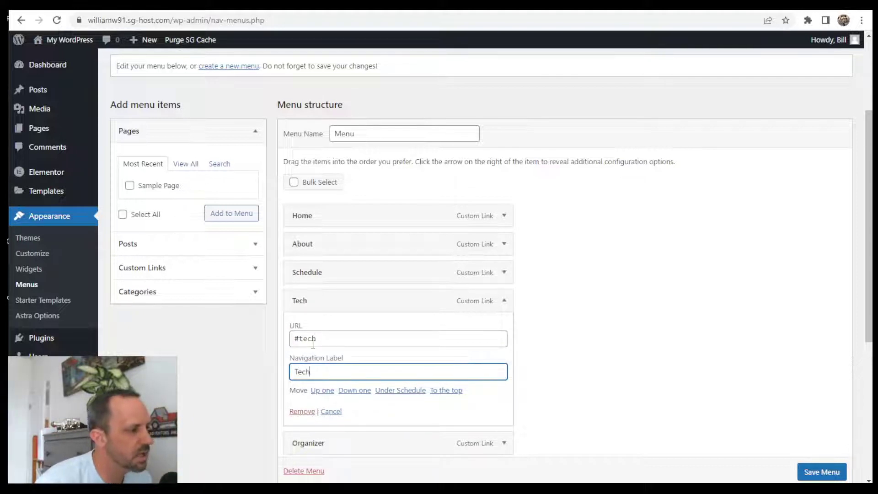
{"action": "left_click", "coordinate": [650, 361]}
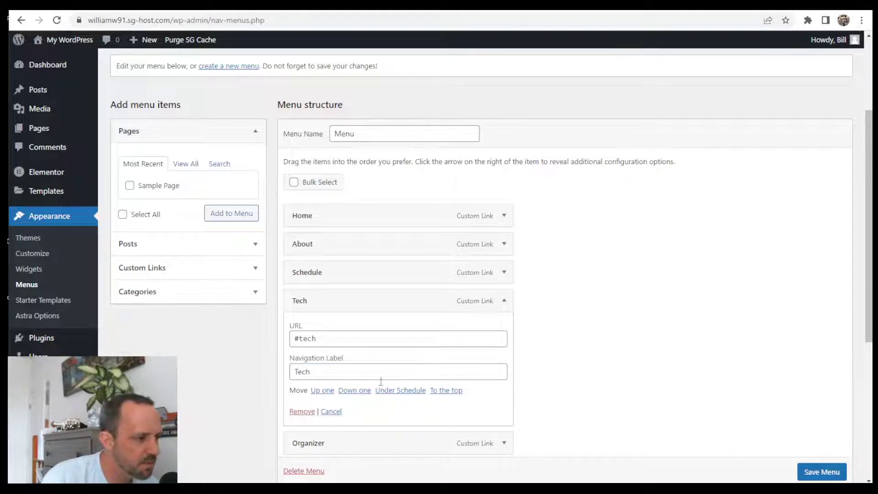
{"action": "left_click", "coordinate": [505, 301]}
{"action": "left_click", "coordinate": [829, 473]}
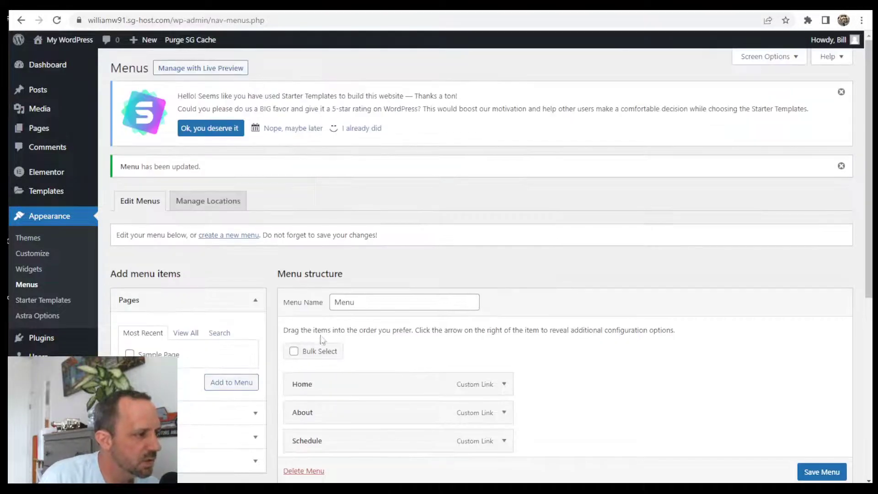
- On the live site, verify the header's Tech link jumps to the Our Tech section
{"action": "mouse_move", "coordinate": [69, 39]}
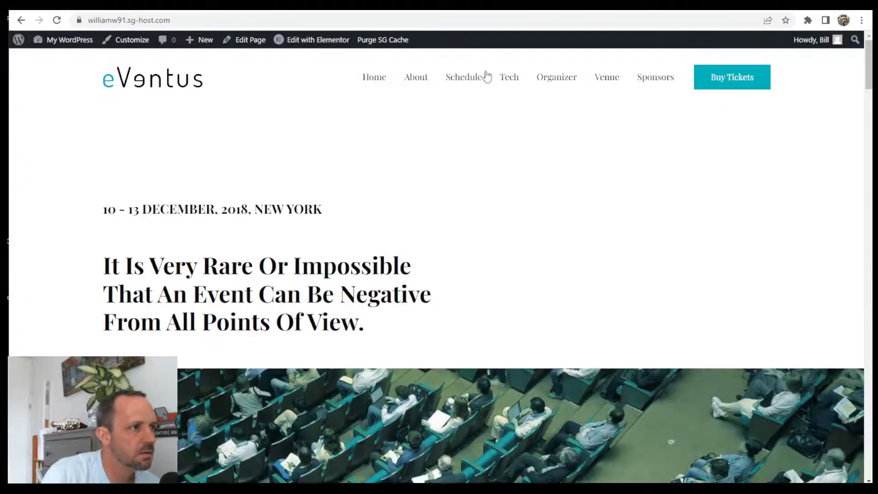
{"action": "left_click", "coordinate": [508, 76]}
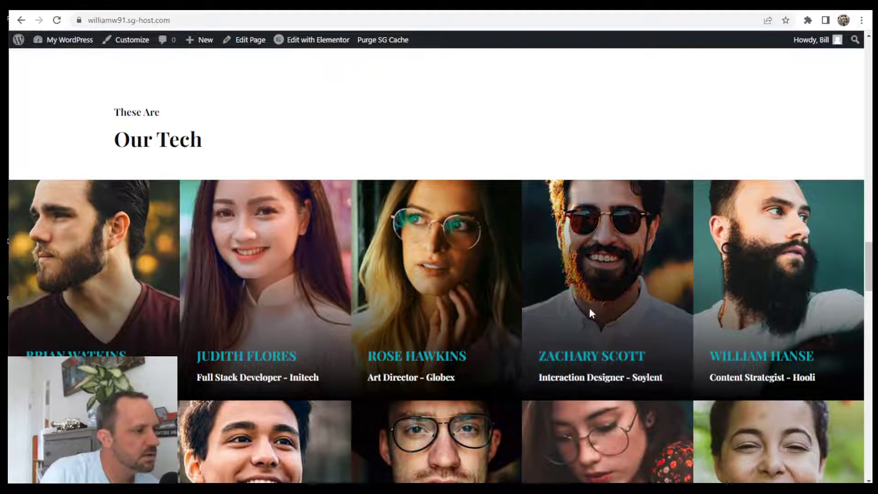
{"action": "scroll", "coordinate": [574, 232], "scroll_direction": "down", "scroll_amount": 5}
{"action": "scroll", "coordinate": [438, 229], "scroll_direction": "up", "scroll_amount": 10}
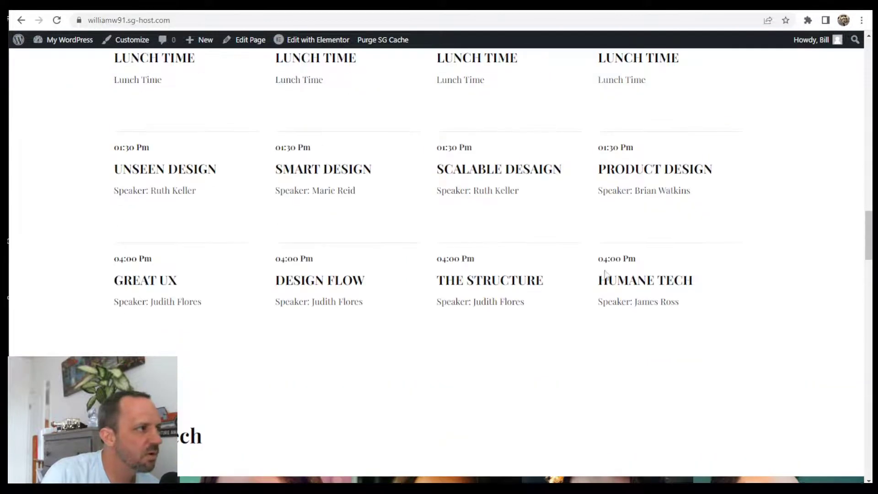
{"action": "scroll", "coordinate": [564, 180], "scroll_direction": "up", "scroll_amount": 10}
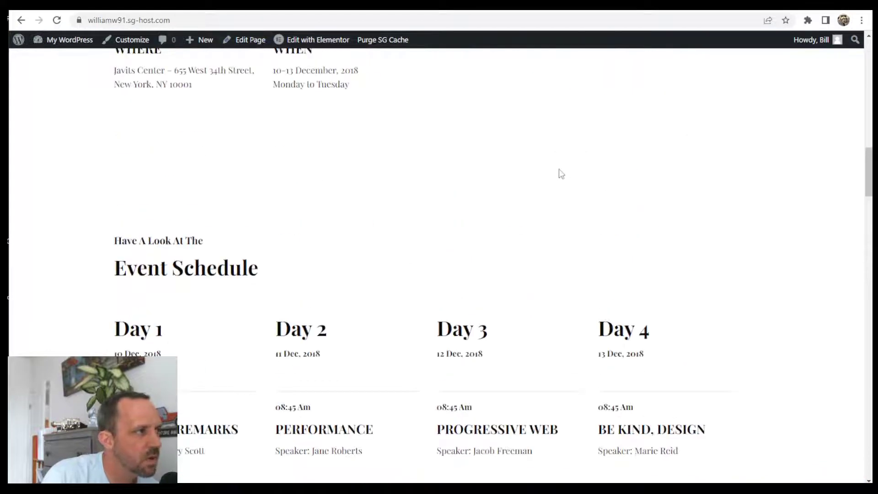
{"action": "scroll", "coordinate": [563, 145], "scroll_direction": "up", "scroll_amount": 5}
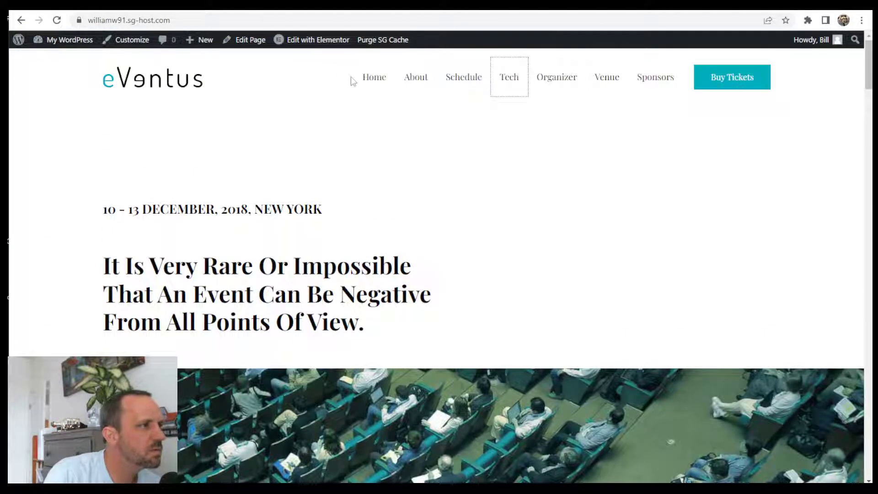
{"action": "scroll", "coordinate": [523, 99], "scroll_direction": "down", "scroll_amount": 15}
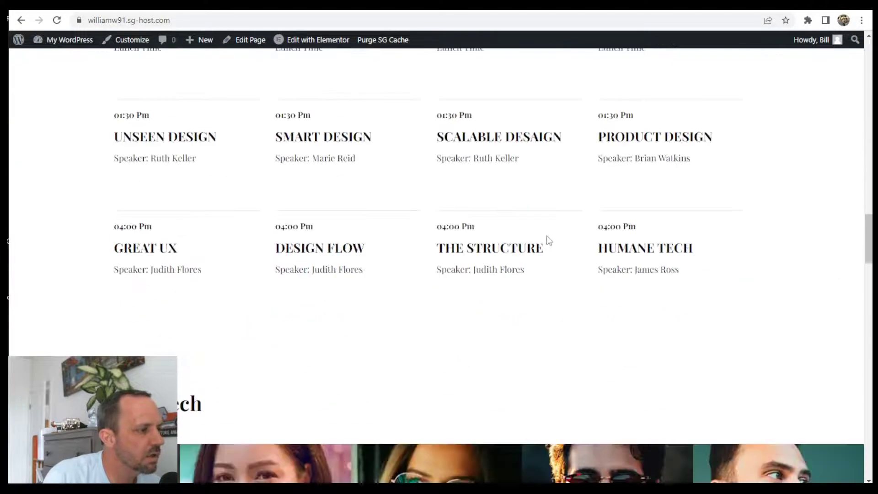
{"action": "scroll", "coordinate": [547, 235], "scroll_direction": "down", "scroll_amount": 3}
{"action": "scroll", "coordinate": [562, 237], "scroll_direction": "up", "scroll_amount": 20}
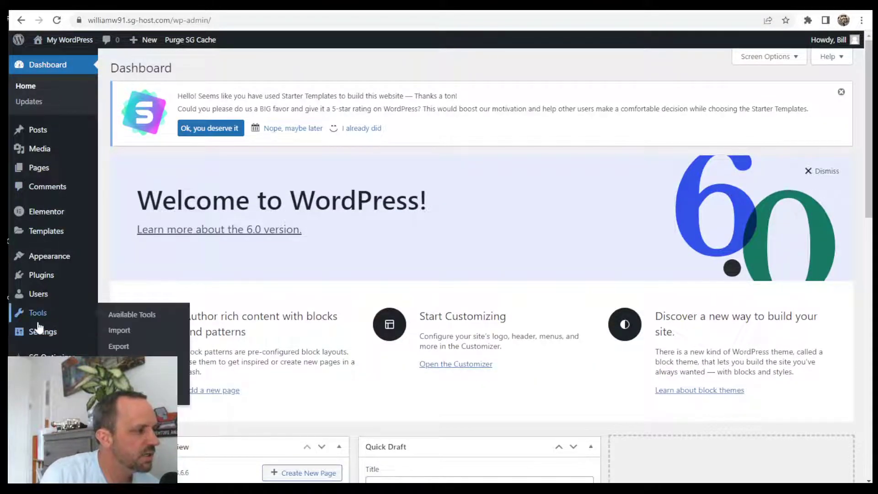
- Browse the Astra customizer's Site Identity, Global and Homepage Settings panels
{"action": "mouse_move", "coordinate": [43, 338]}
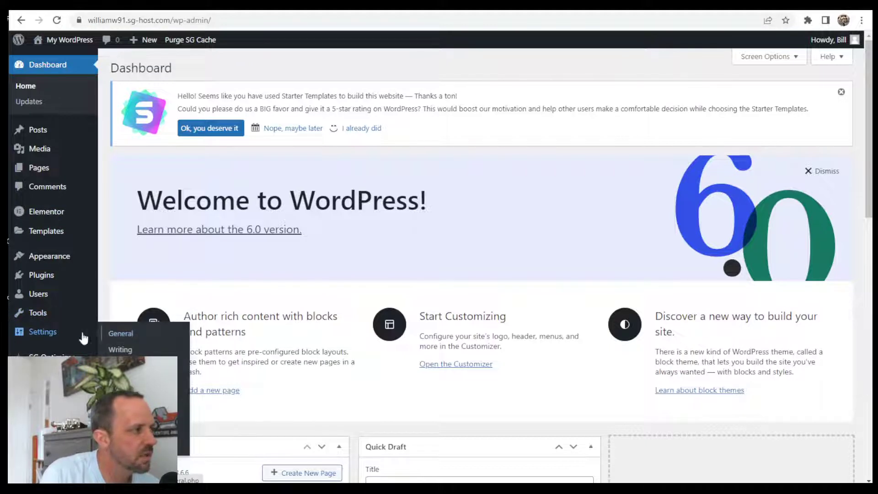
{"action": "mouse_move", "coordinate": [59, 261]}
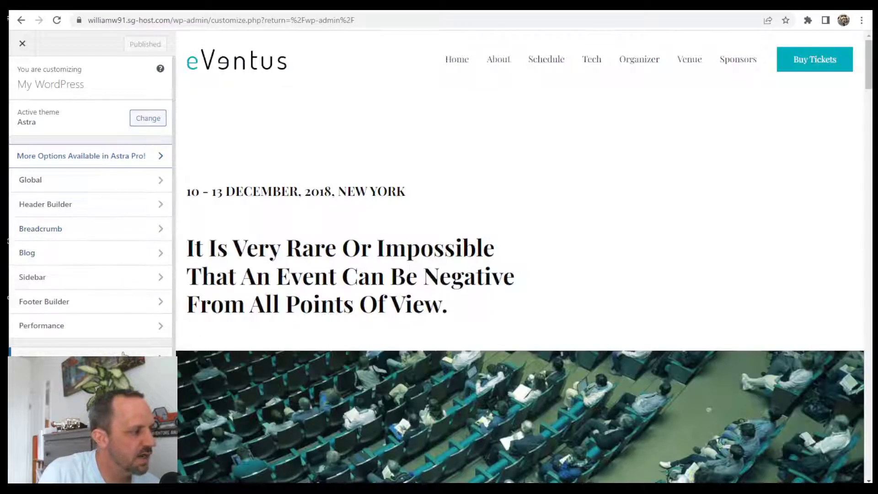
{"action": "scroll", "coordinate": [121, 288], "scroll_direction": "down", "scroll_amount": 2}
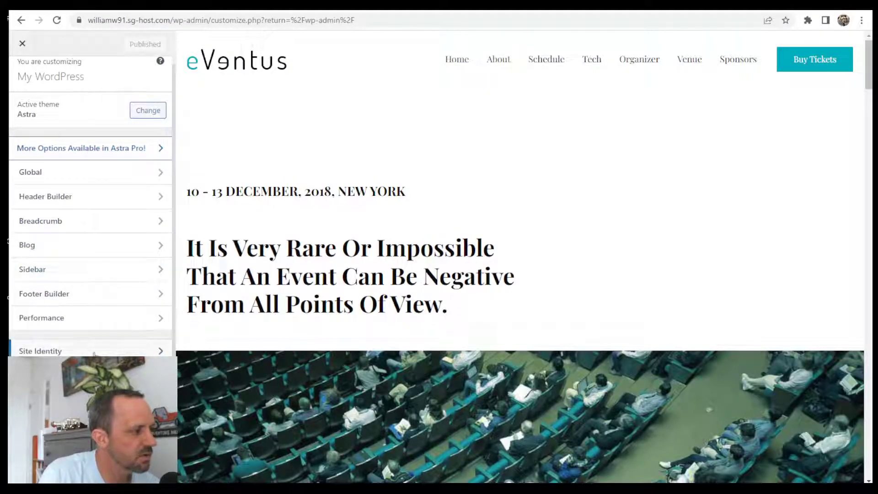
{"action": "left_click", "coordinate": [89, 326]}
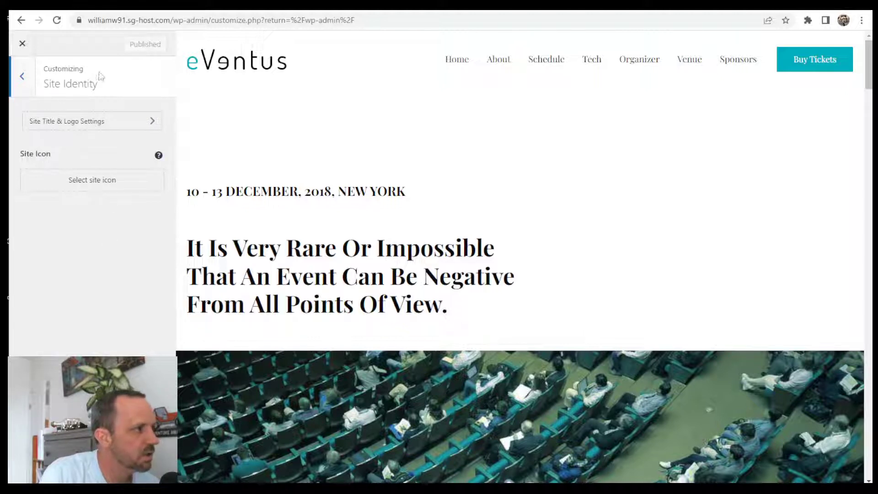
{"action": "left_click", "coordinate": [24, 83]}
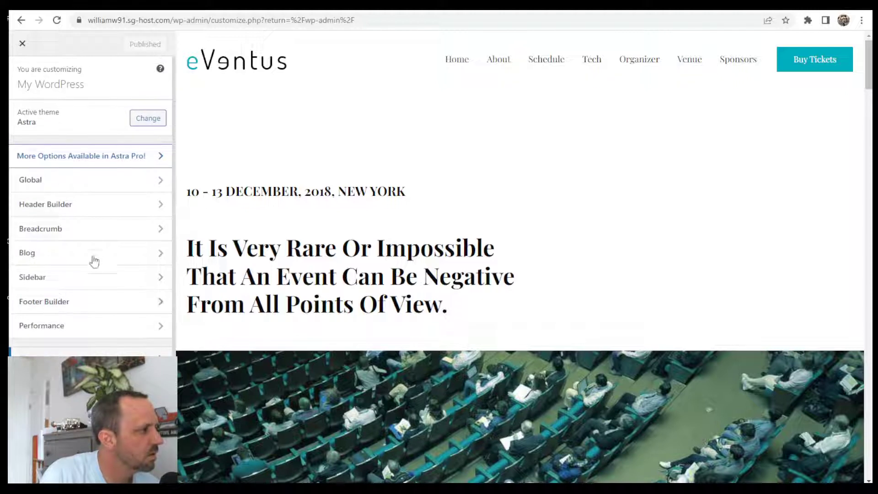
{"action": "left_click", "coordinate": [83, 177]}
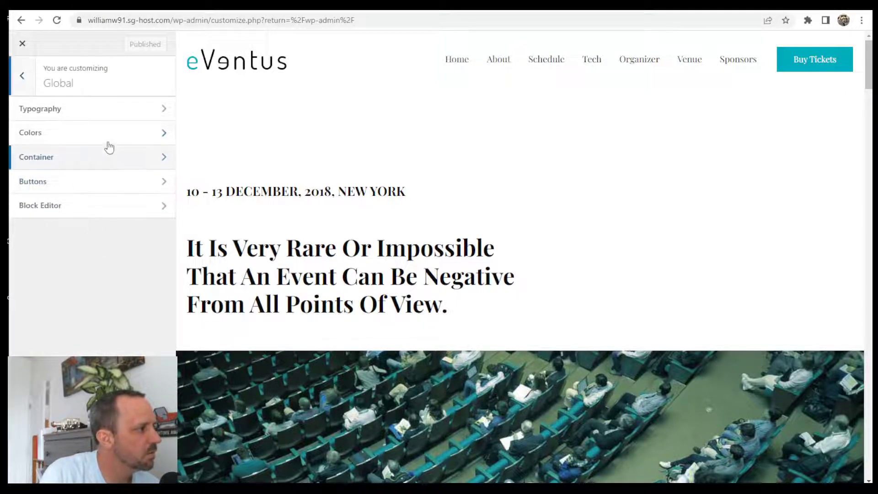
{"action": "left_click", "coordinate": [22, 76]}
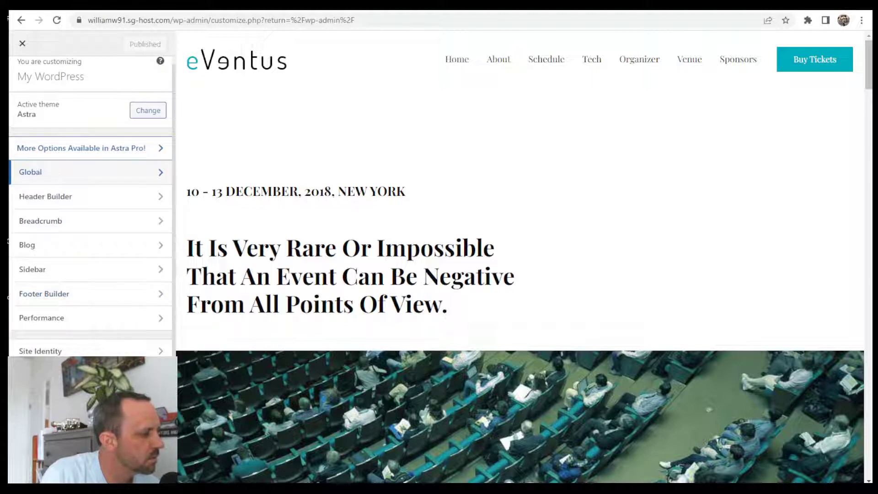
{"action": "left_click", "coordinate": [98, 424]}
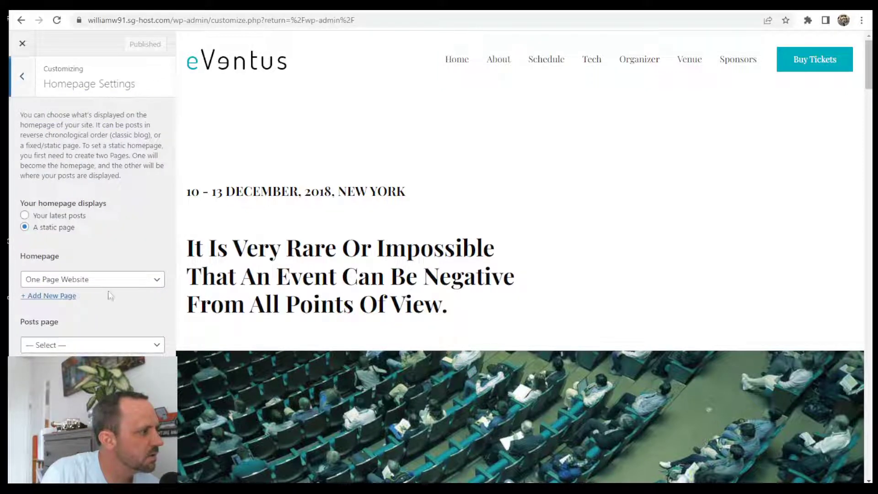
{"action": "left_click", "coordinate": [22, 79]}
{"action": "left_click", "coordinate": [93, 352]}
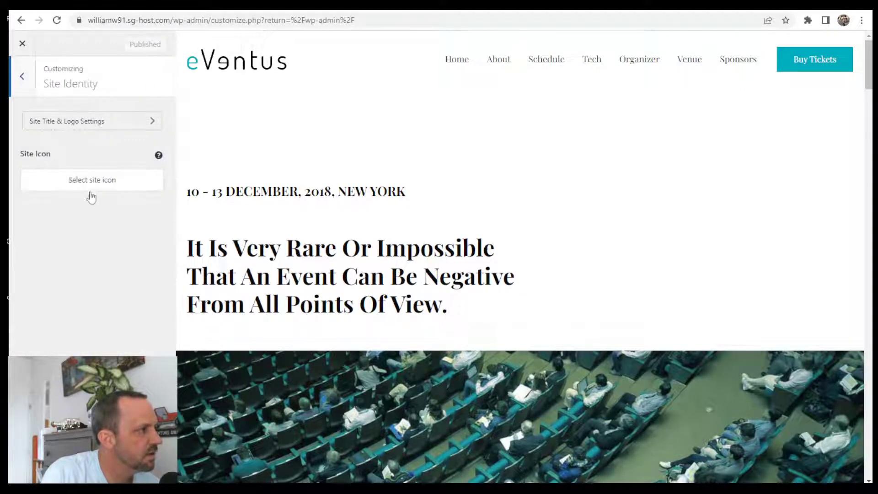
{"action": "left_click", "coordinate": [23, 79]}
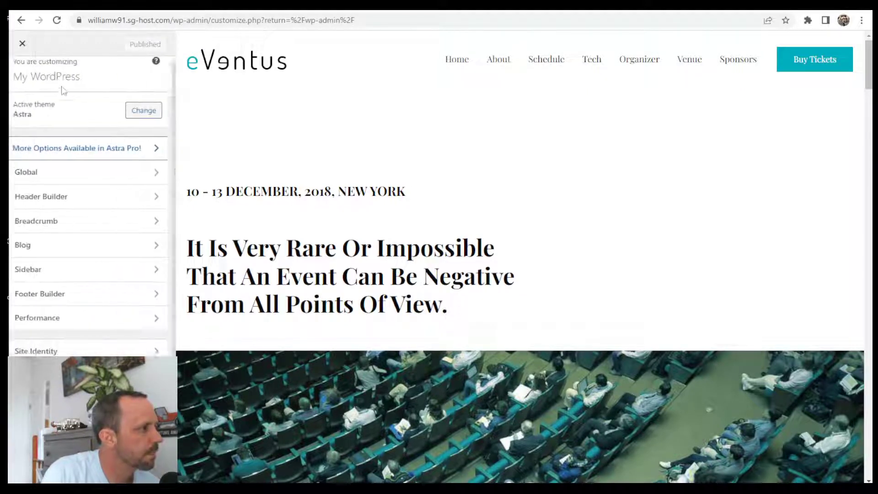
{"action": "left_click", "coordinate": [95, 196]}
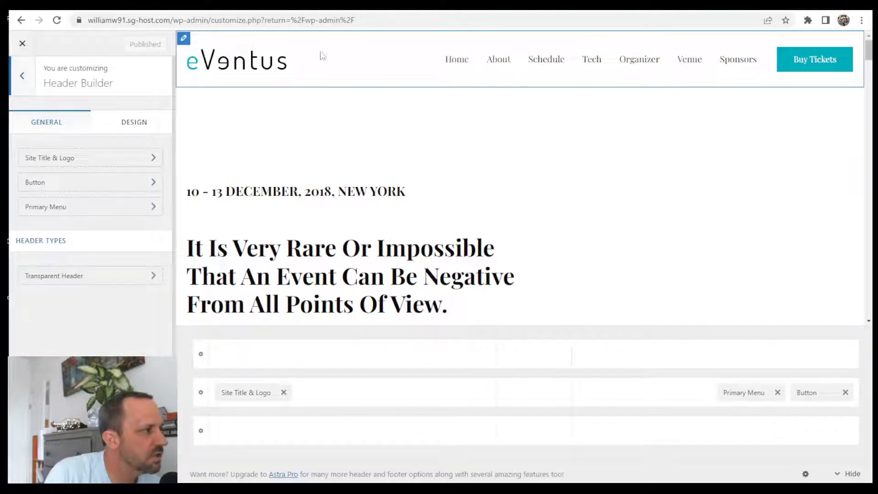
{"action": "left_click", "coordinate": [22, 73]}
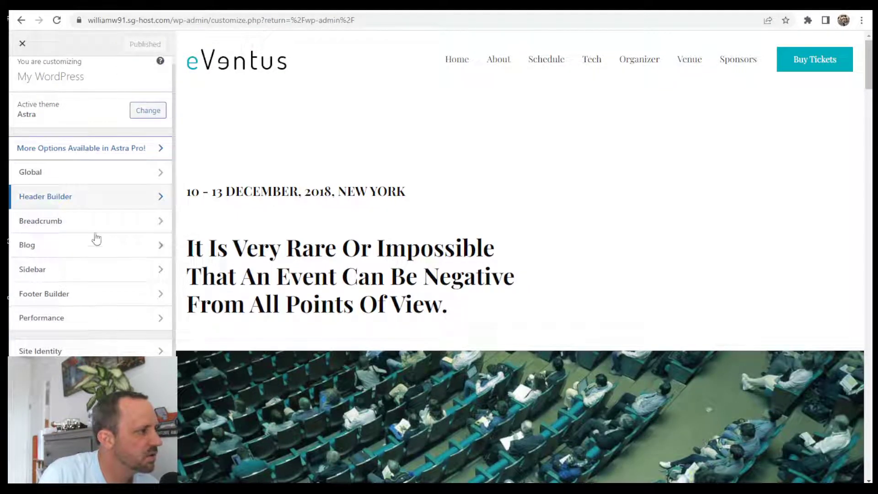
{"action": "left_click", "coordinate": [84, 201]}
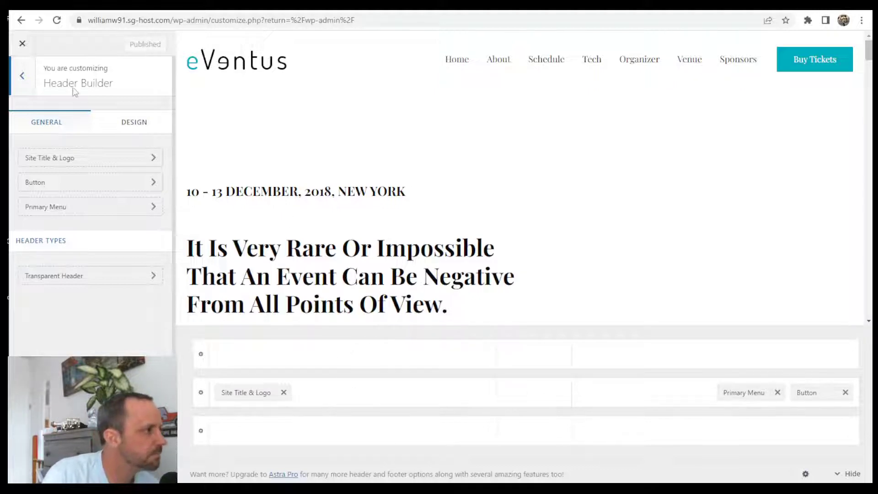
{"action": "left_click", "coordinate": [25, 76]}
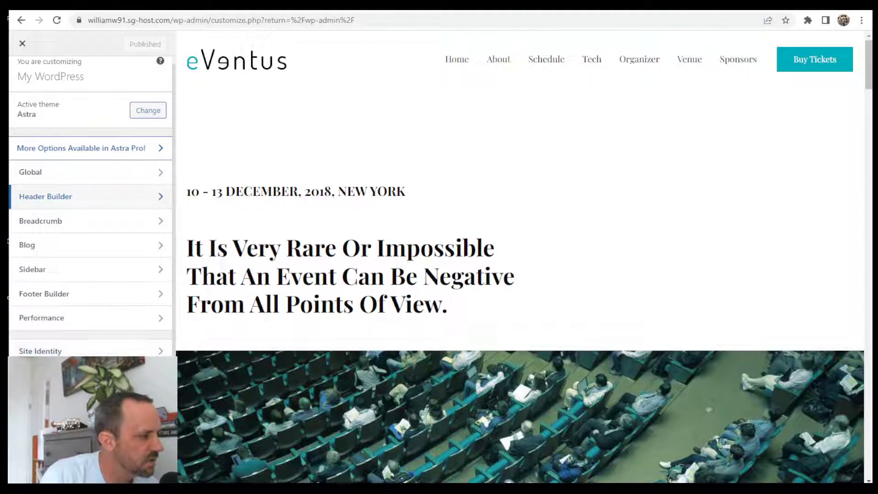
{"action": "left_click", "coordinate": [91, 375]}
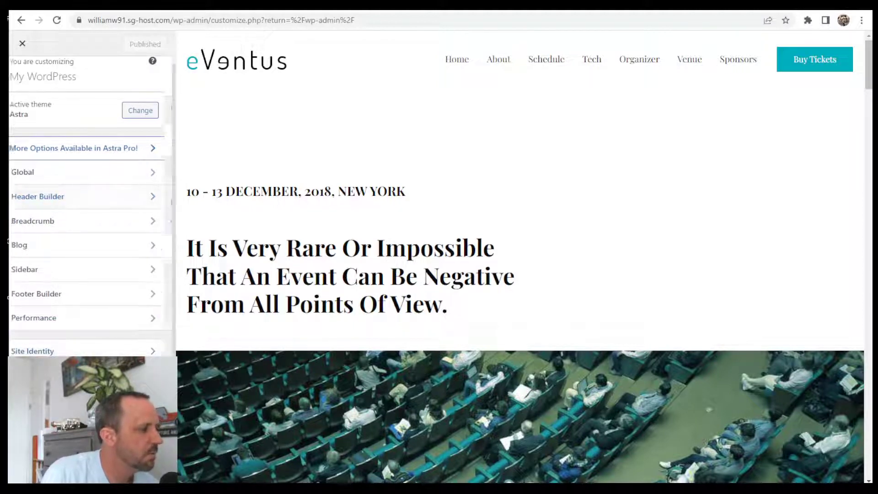
{"action": "left_click", "coordinate": [22, 78]}
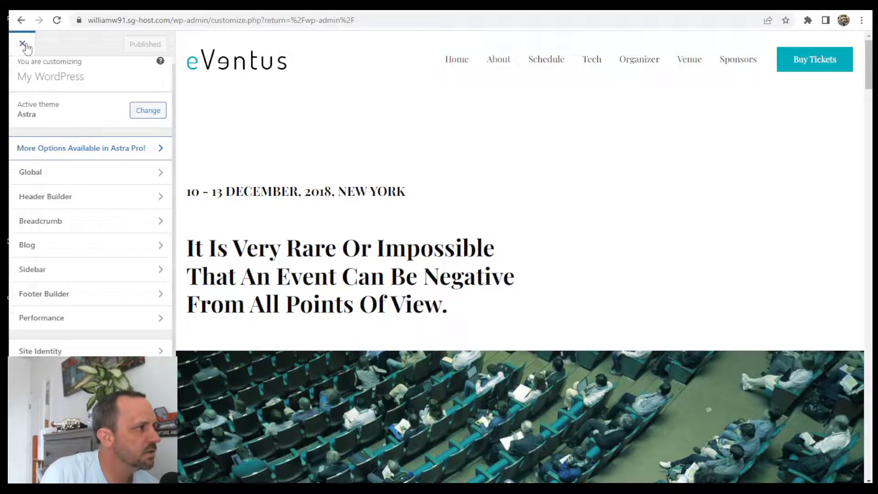
- Close the customizer, check Site Title 'My WordPress' in General Settings, then return to Dashboard
{"action": "left_click", "coordinate": [22, 43]}
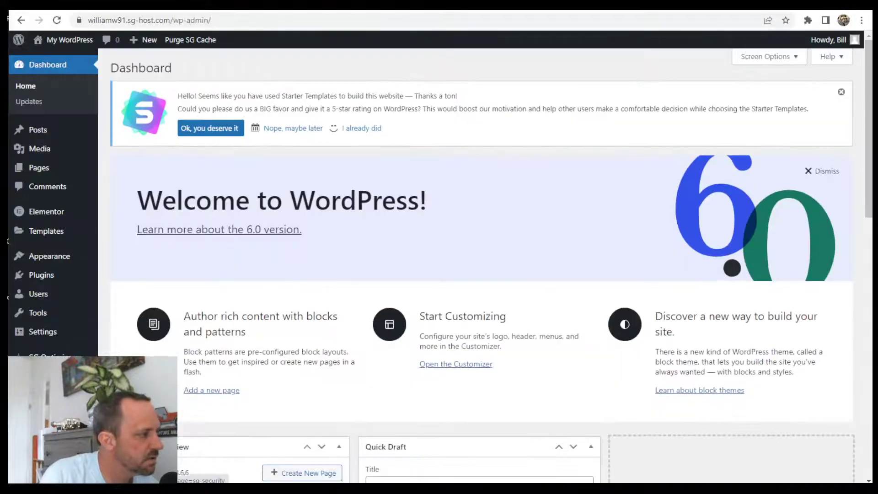
{"action": "mouse_move", "coordinate": [42, 332]}
{"action": "left_click", "coordinate": [109, 334]}
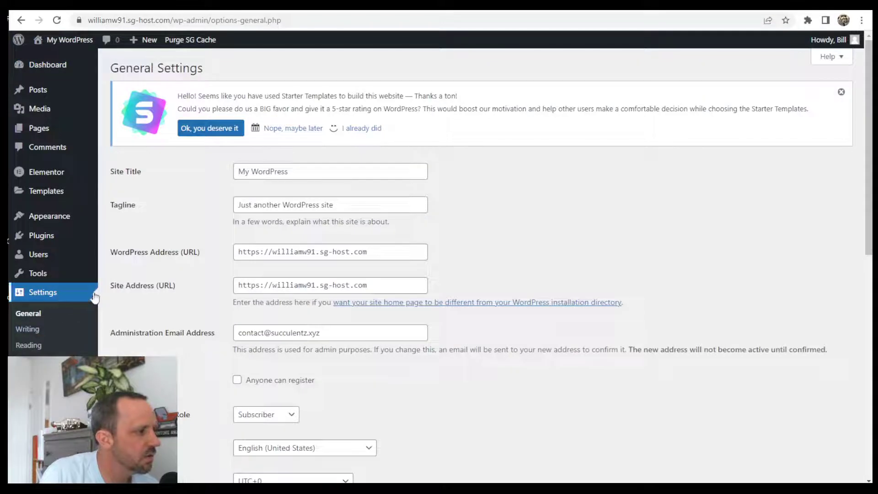
{"action": "left_click_drag", "start_coordinate": [296, 176], "coordinate": [228, 178]}
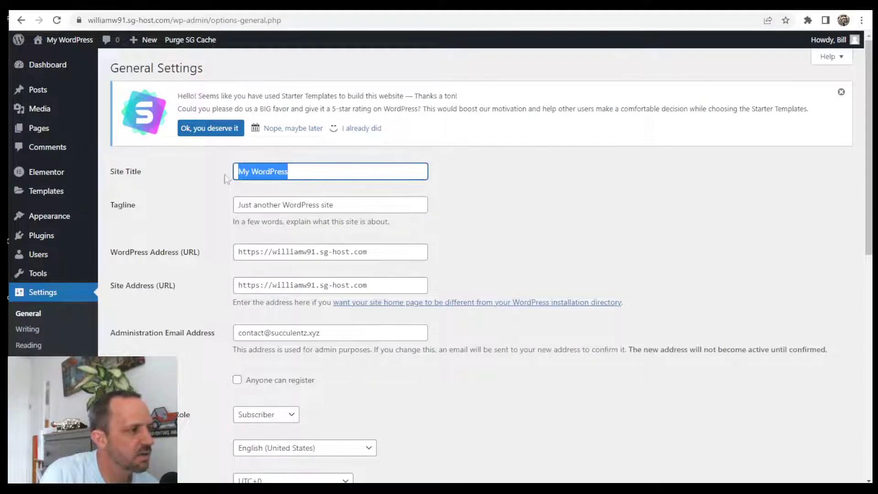
{"action": "left_click", "coordinate": [44, 65]}
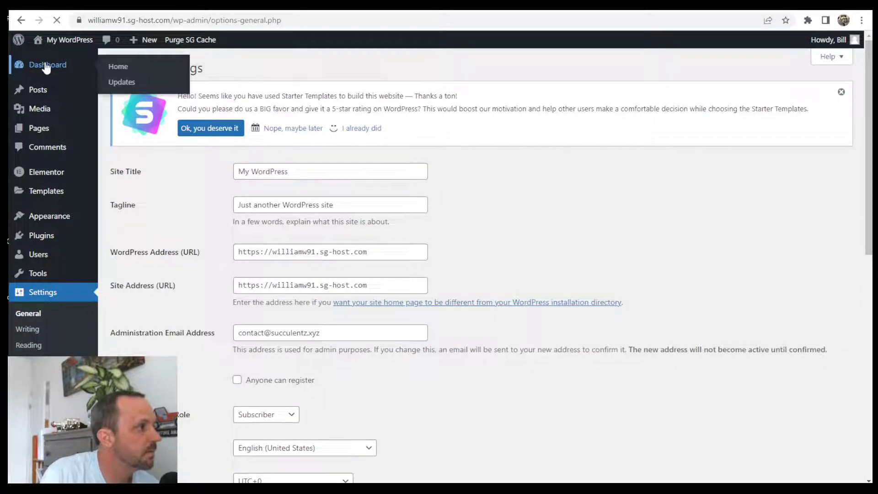